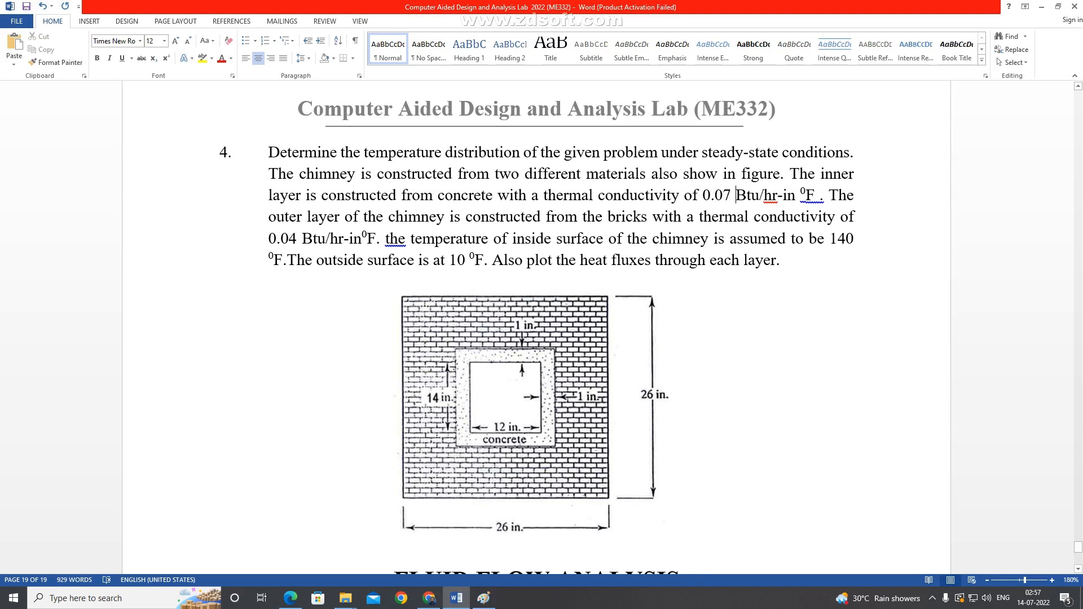
# Remove the stray space before the period after the concrete conductivity's °F unit in problem 4.
pyautogui.hotkey('shift', 'Right')
pyautogui.hotkey('shift', 'Right')
pyautogui.hotkey('shift', 'Right')
pyautogui.hotkey('shift', 'Right')
pyautogui.hotkey('shift', 'Right')
pyautogui.hotkey('shift', 'Right')
pyautogui.hotkey('shift', 'Right')
pyautogui.hotkey('shift', 'Right')
pyautogui.hotkey('shift', 'Right')
pyautogui.hotkey('shift', 'Right')
pyautogui.hotkey('shift', 'Right')
pyautogui.hotkey('shift', 'Right')
pyautogui.hotkey('shift', 'Right')
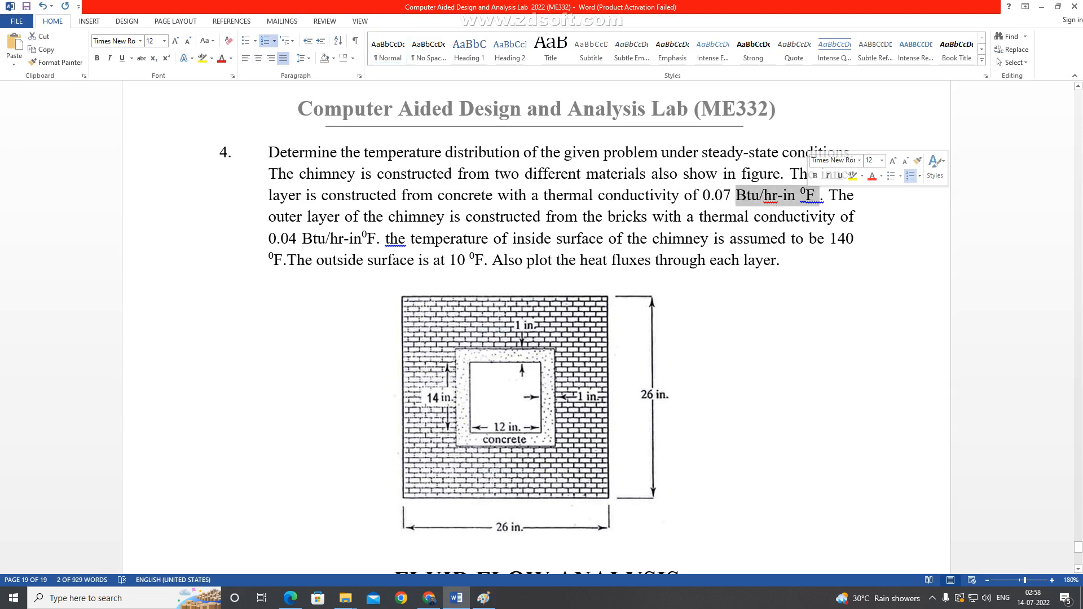
pyautogui.click(769, 217)
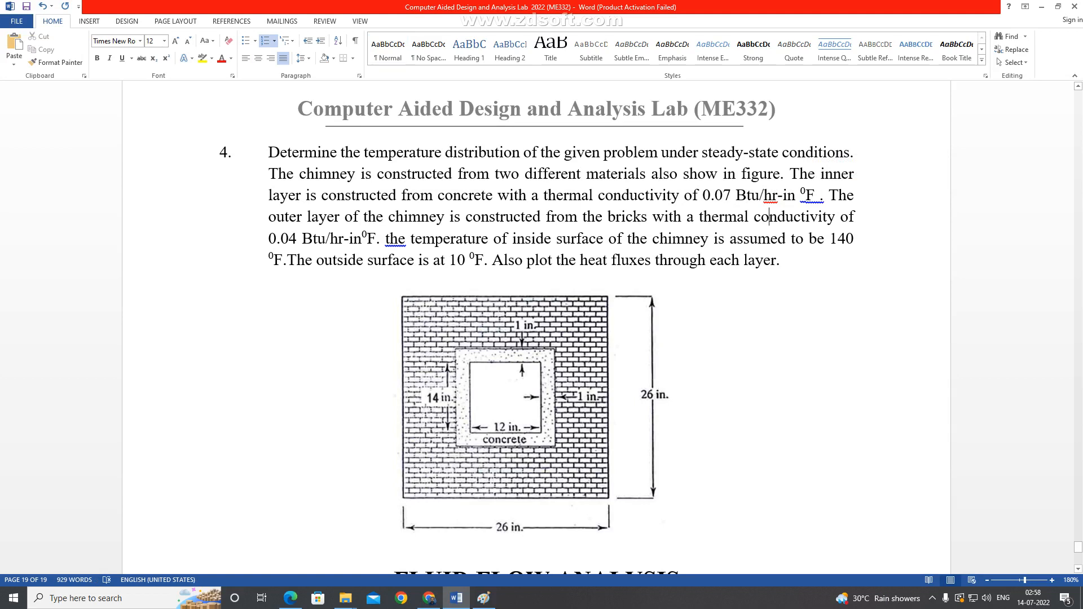
pyautogui.moveTo(820, 196); pyautogui.dragTo(815, 195)
pyautogui.press('BackSpace')
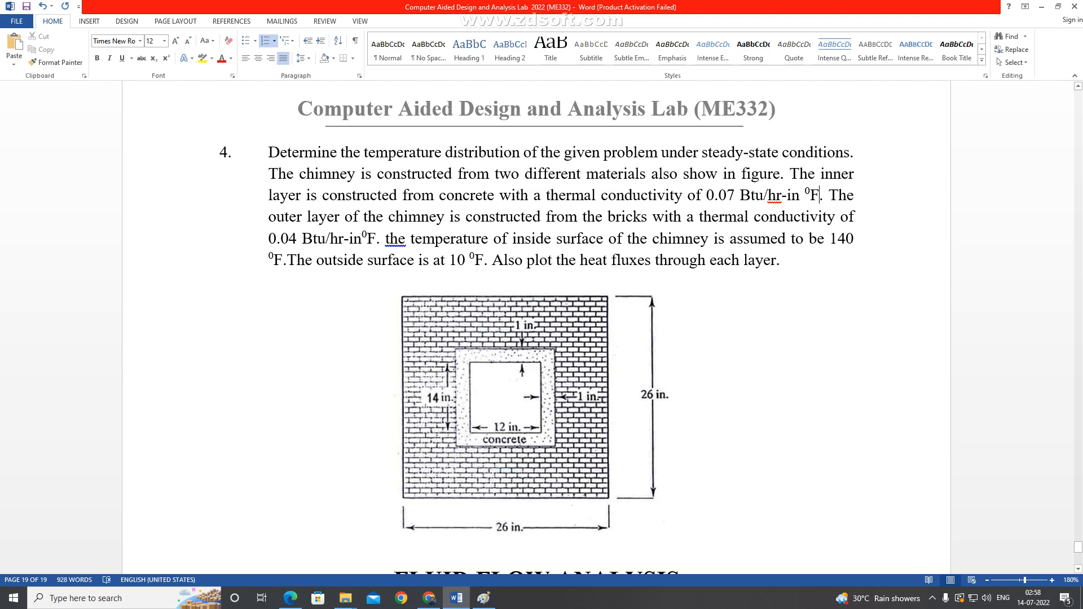
# Review the chimney problem statement, including the outside surface temperature and the full paragraph of problem 4.
pyautogui.moveTo(450, 260); pyautogui.dragTo(484, 260)
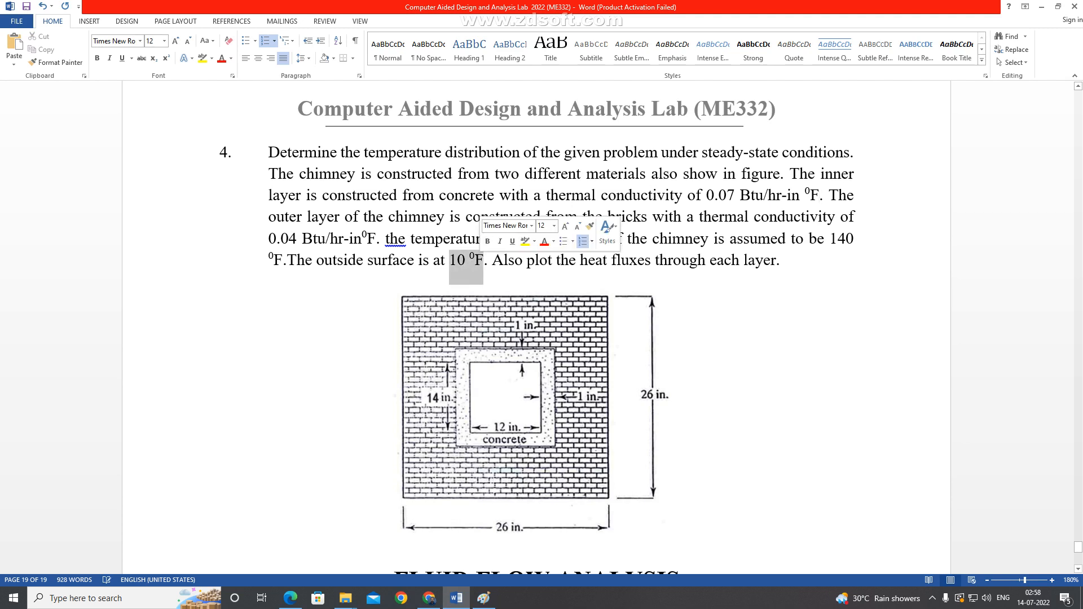
pyautogui.click(683, 540)
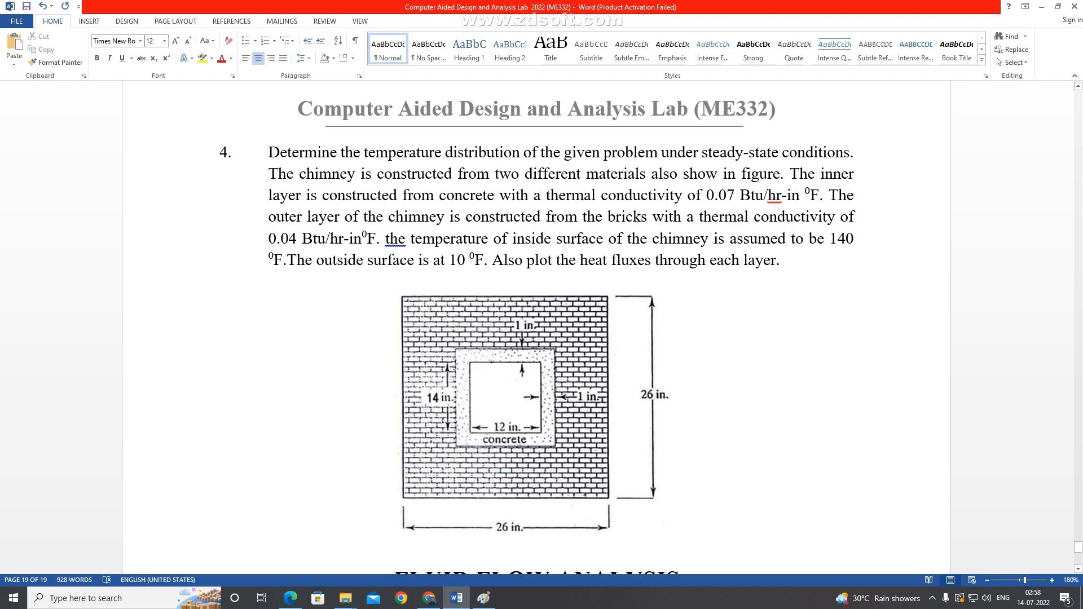
pyautogui.moveTo(450, 260); pyautogui.dragTo(483, 260)
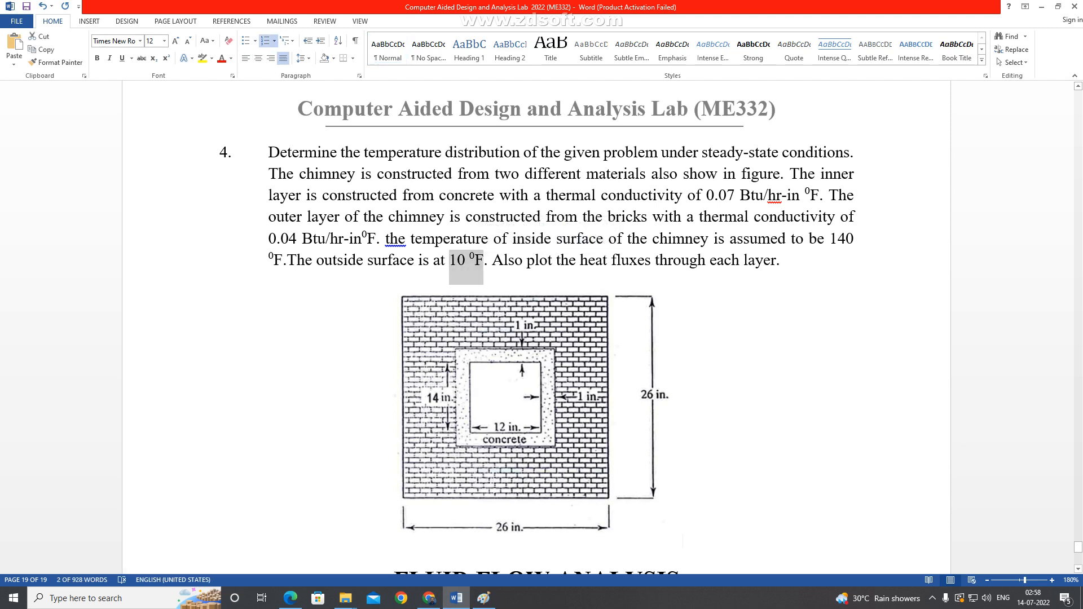
pyautogui.click(683, 541)
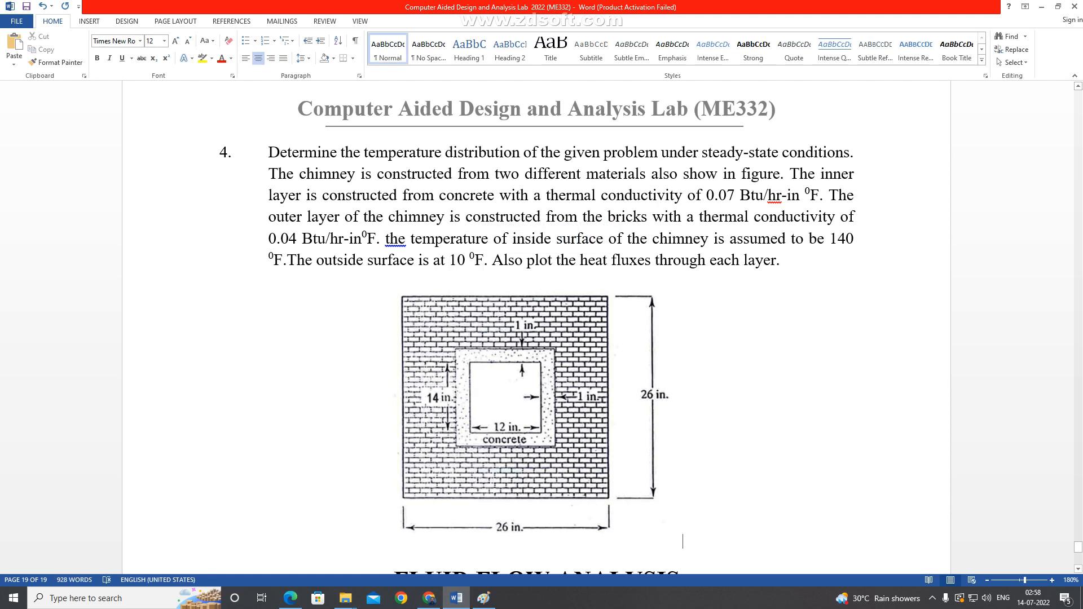
pyautogui.moveTo(269, 152); pyautogui.dragTo(787, 275)
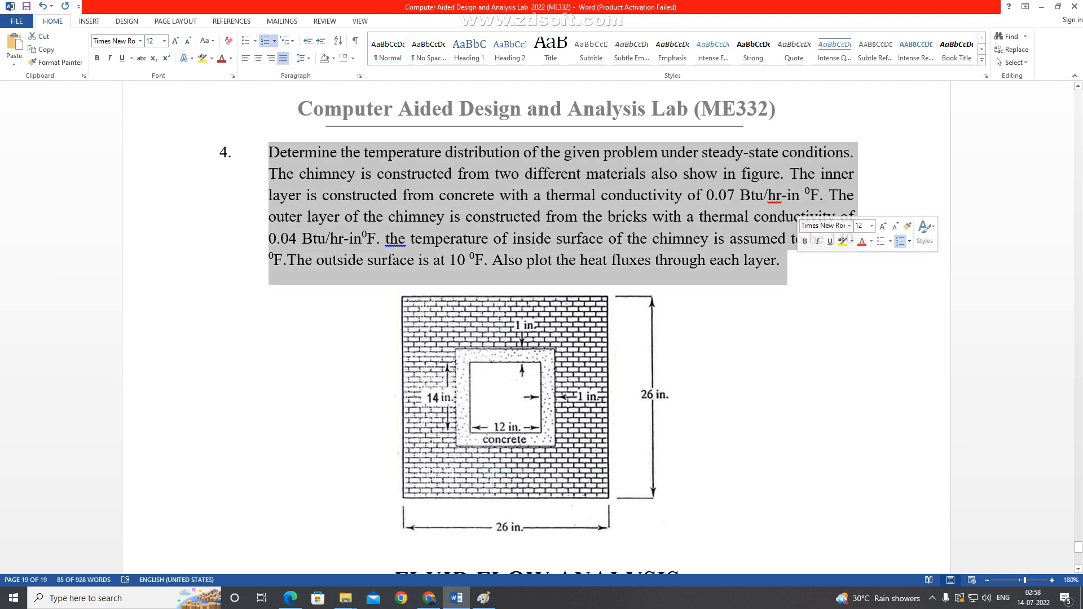
pyautogui.click(683, 542)
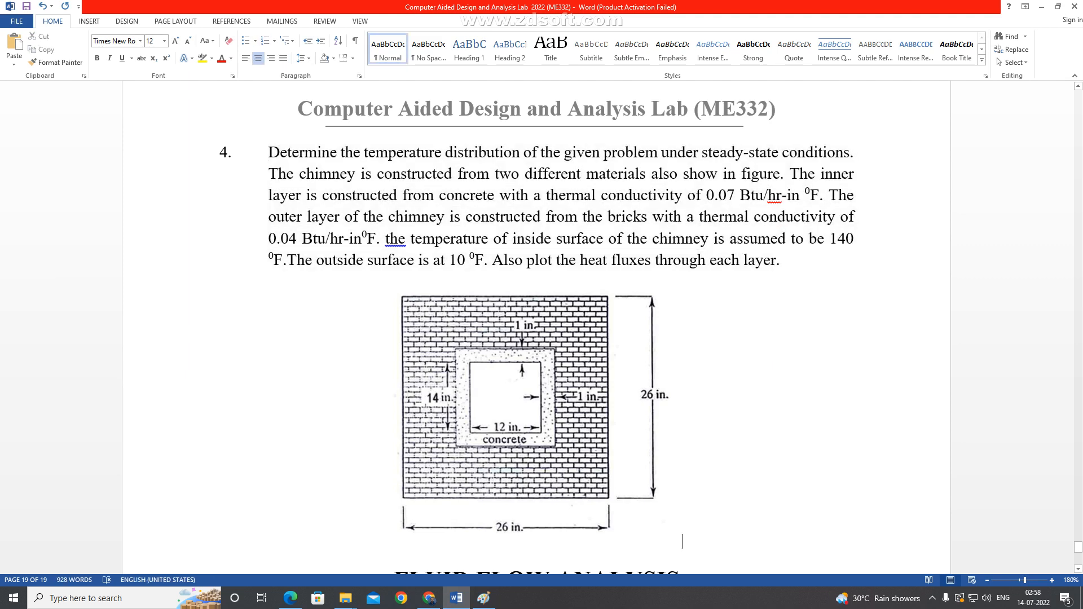
# Add a blank line below the chimney figure, above the FLUID FLOW ANALYSIS heading.
pyautogui.scroll(-5, 536, 327)
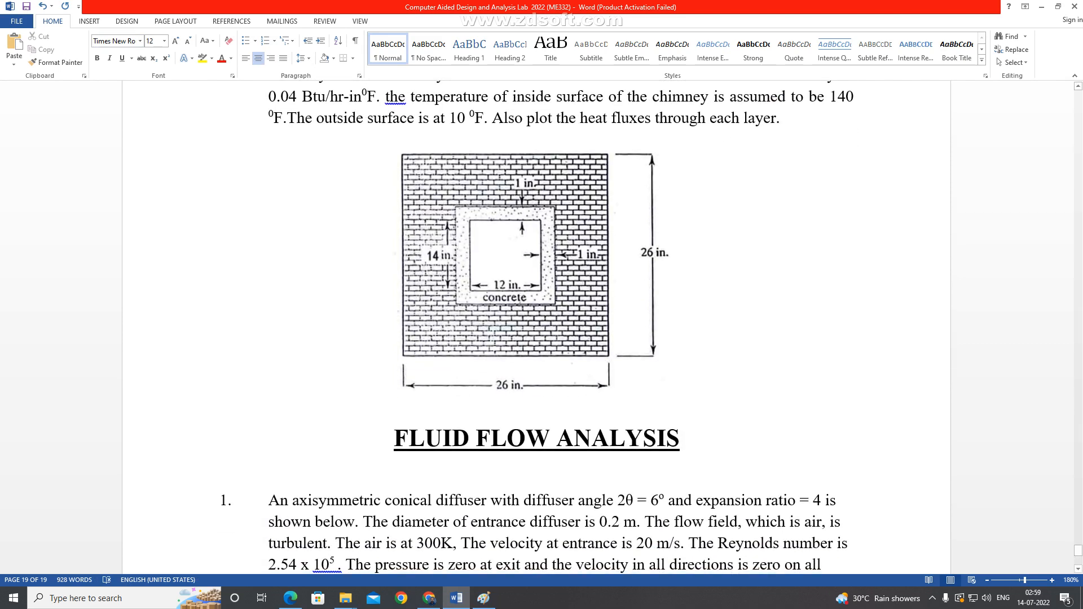
pyautogui.press('Return')
pyautogui.scroll(3, 536, 327)
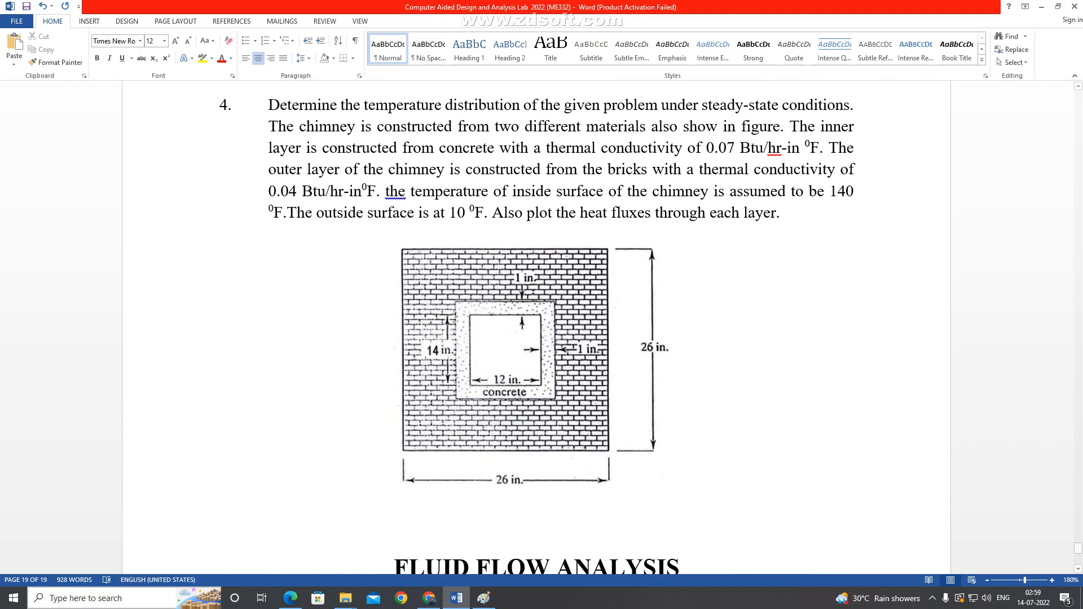
# Launch Mechanical APDL 2022 R1 and set the GUI filtering preferences to show only the Thermal discipline.
pyautogui.click(121, 598)
pyautogui.click(133, 300)
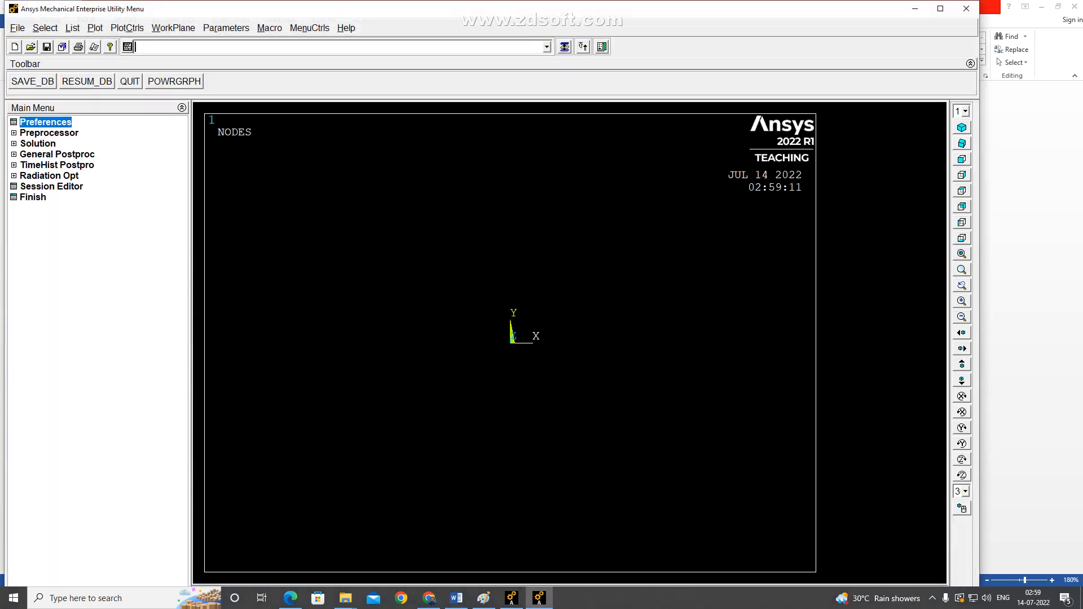
pyautogui.click(46, 122)
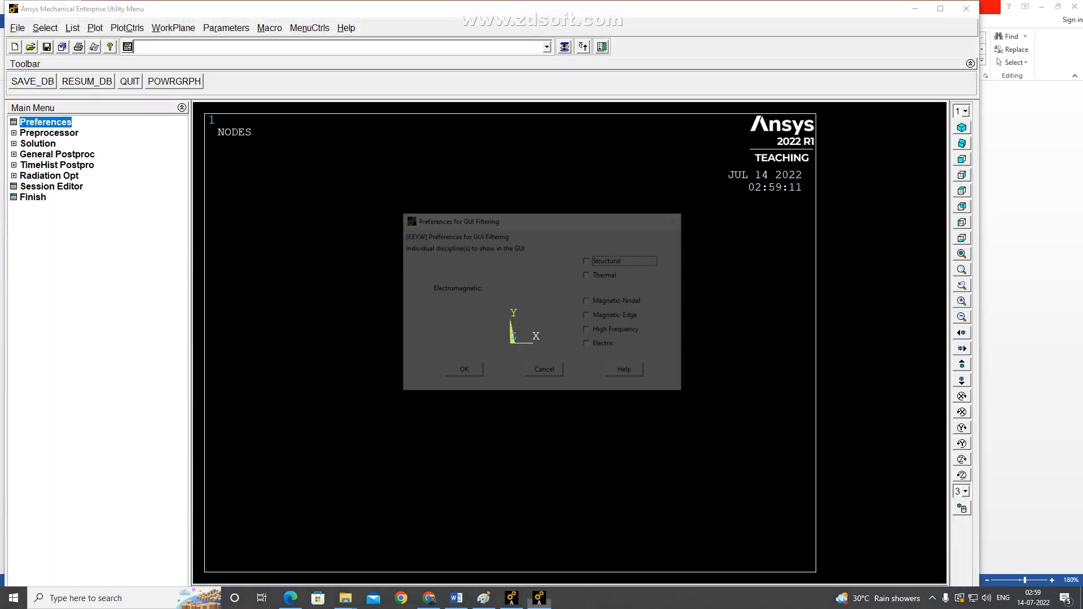
pyautogui.click(589, 275)
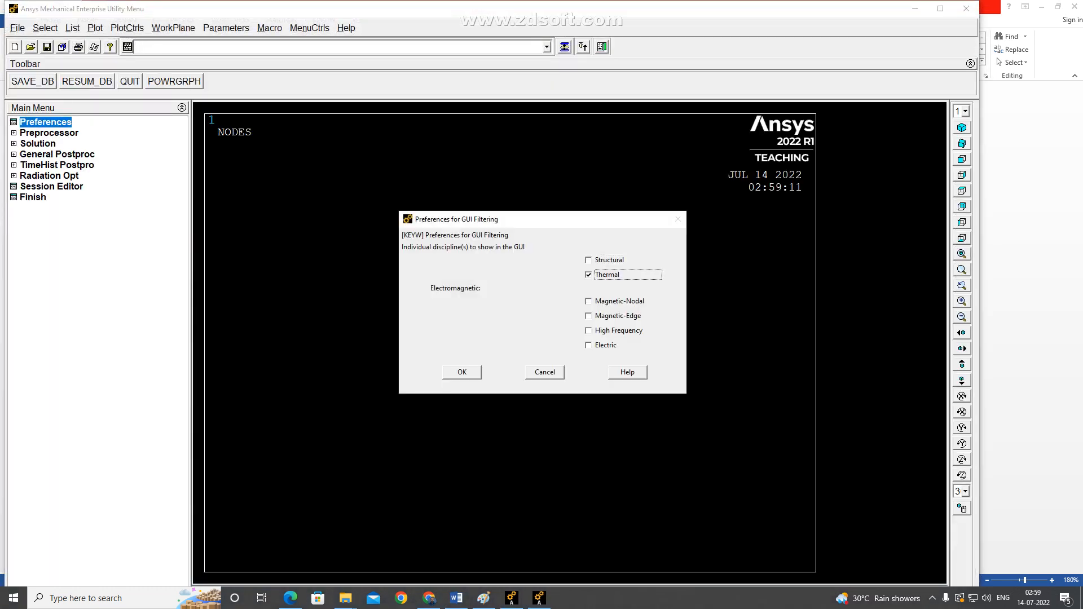
pyautogui.click(462, 373)
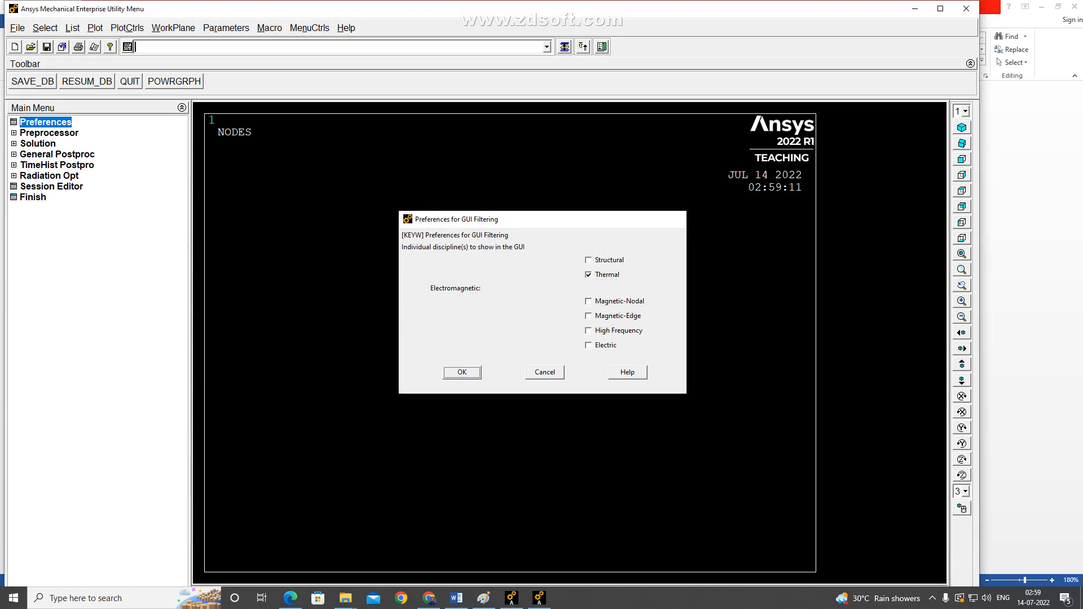
pyautogui.click(932, 598)
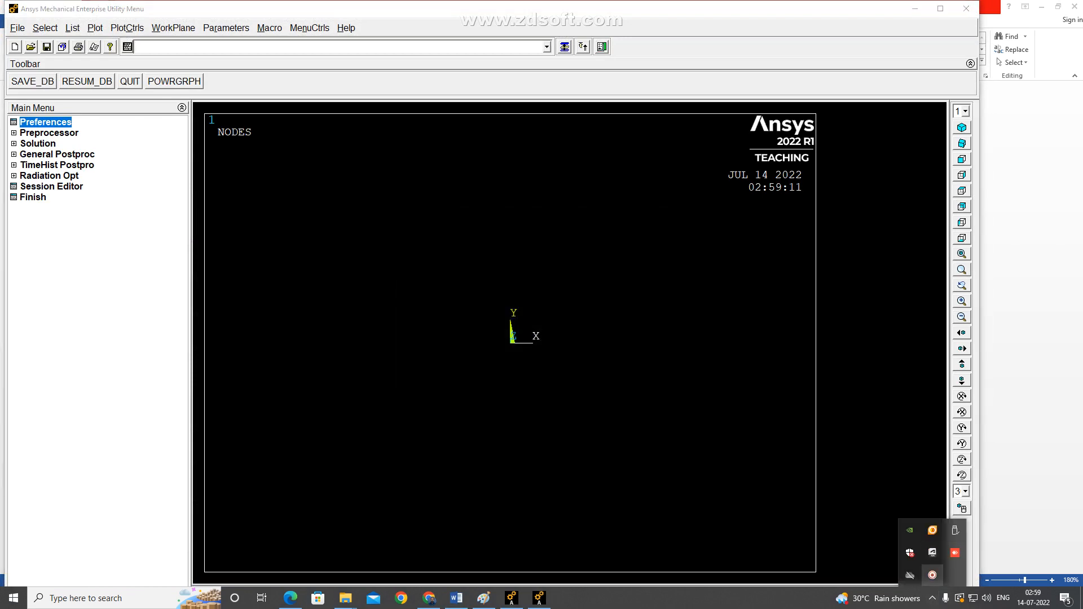
pyautogui.rightClick(934, 576)
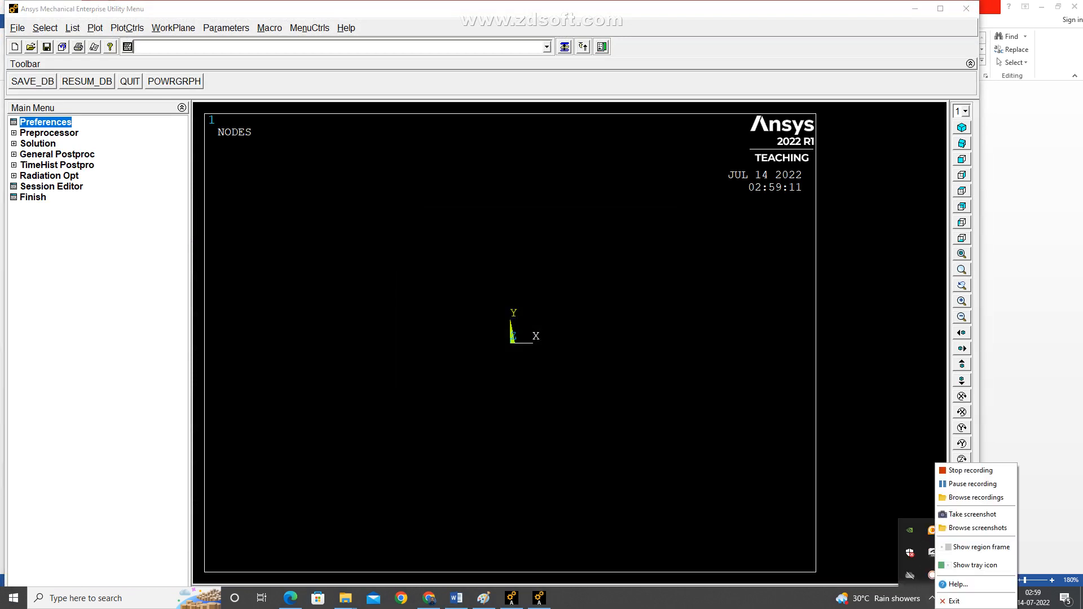
pyautogui.click(968, 485)
# Open the library of thermal element types from the preprocessor's element type definitions.
pyautogui.click(49, 133)
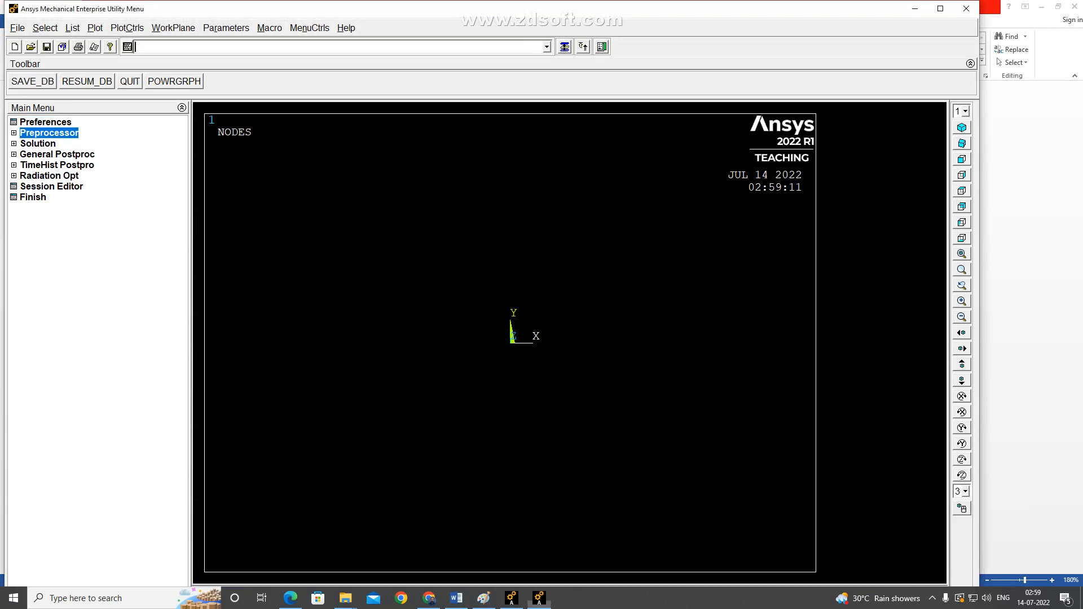
pyautogui.click(60, 144)
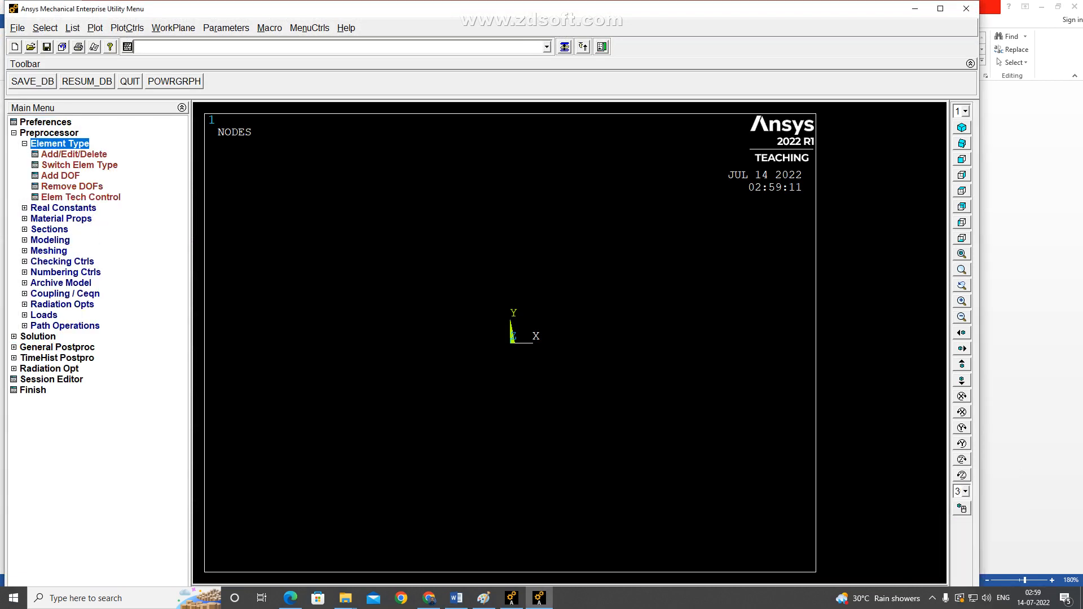
pyautogui.click(74, 154)
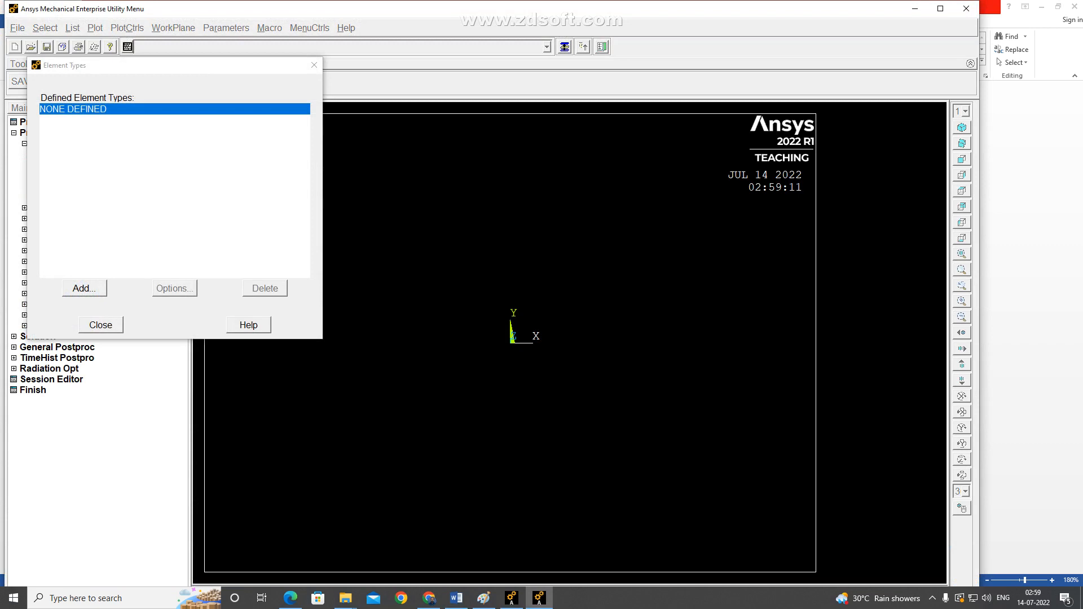
pyautogui.click(84, 288)
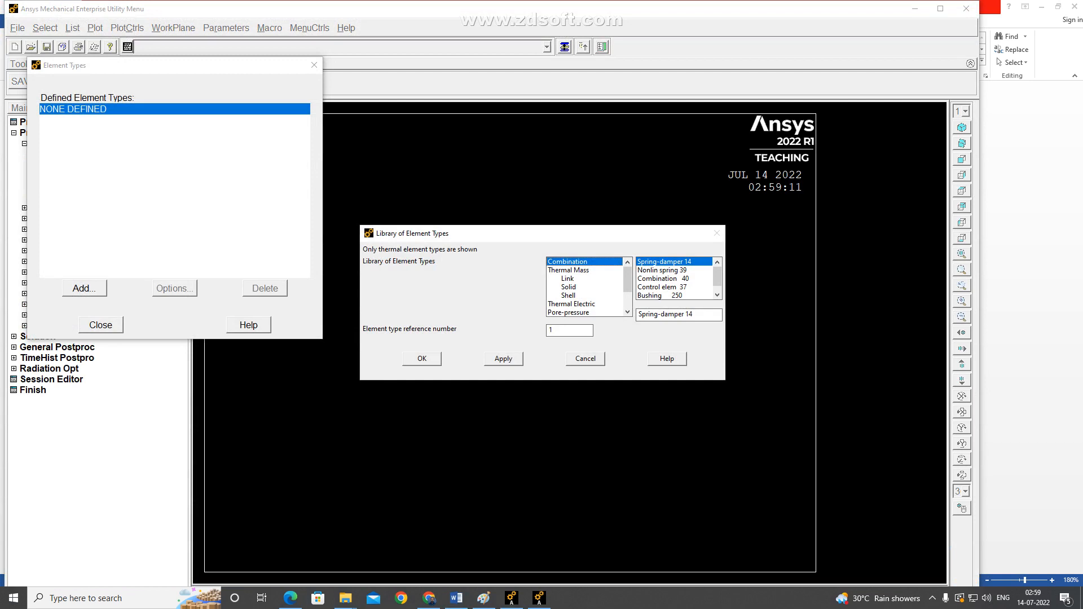
pyautogui.click(933, 598)
pyautogui.click(933, 576)
pyautogui.click(933, 598)
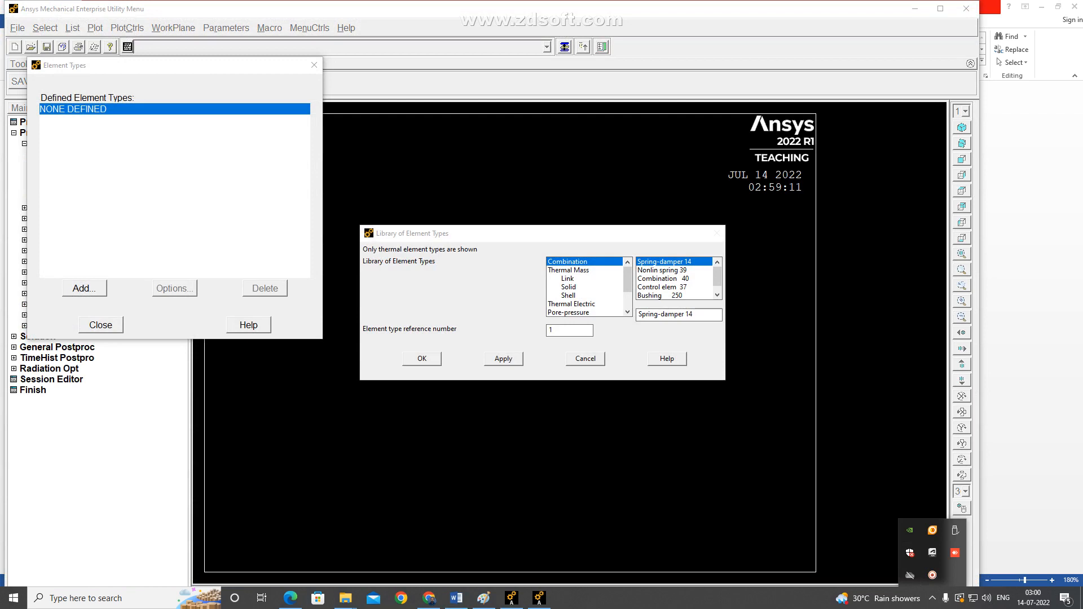
# Define element type 1 as Solid Quad 4node 55, check the problem in Word, and close the element types list.
pyautogui.click(569, 287)
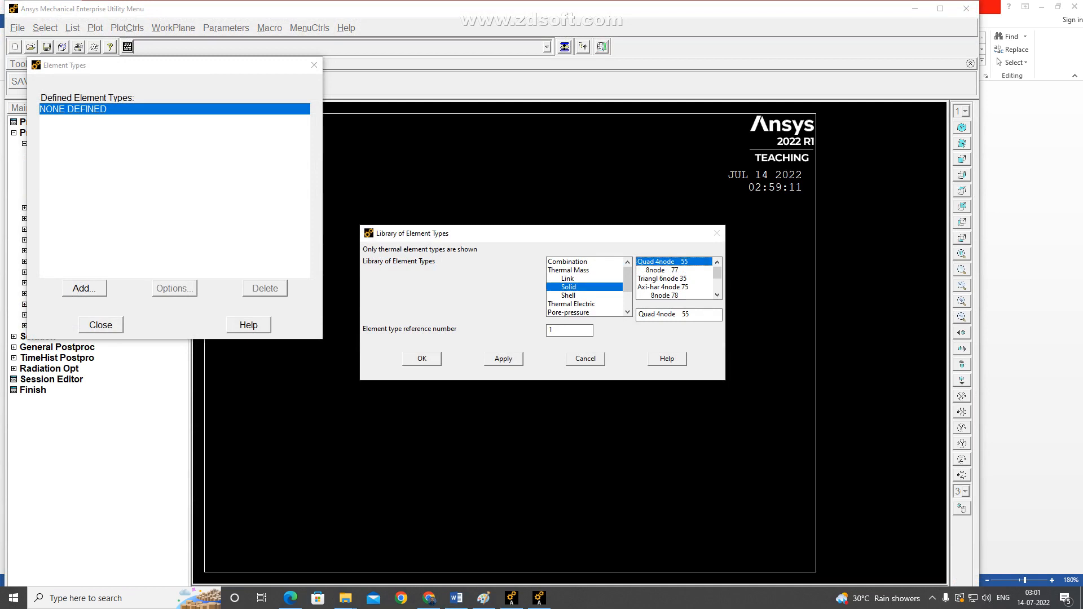
pyautogui.click(422, 358)
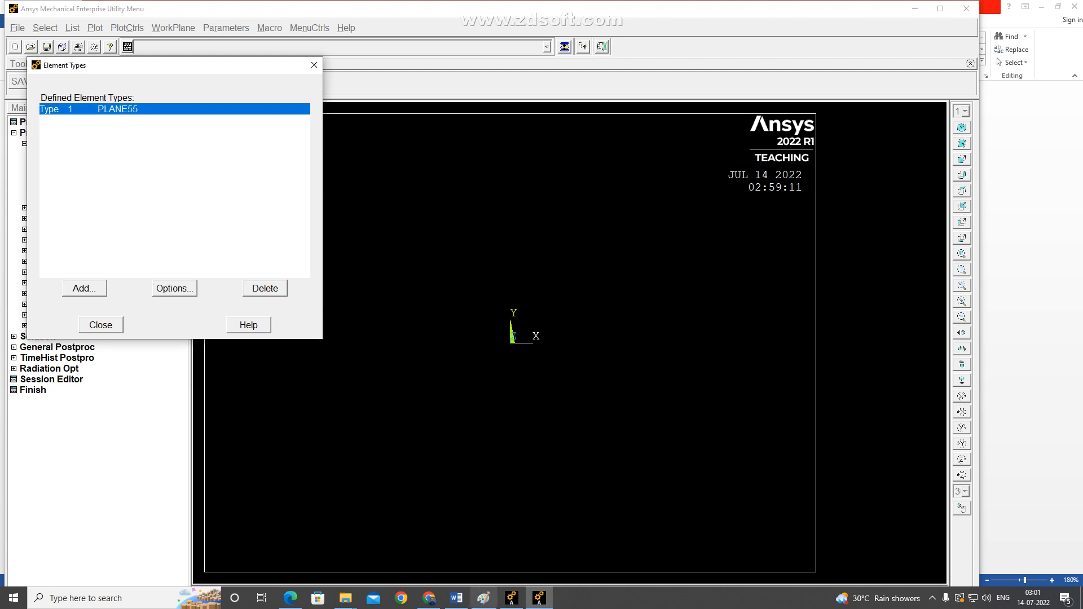
pyautogui.click(456, 598)
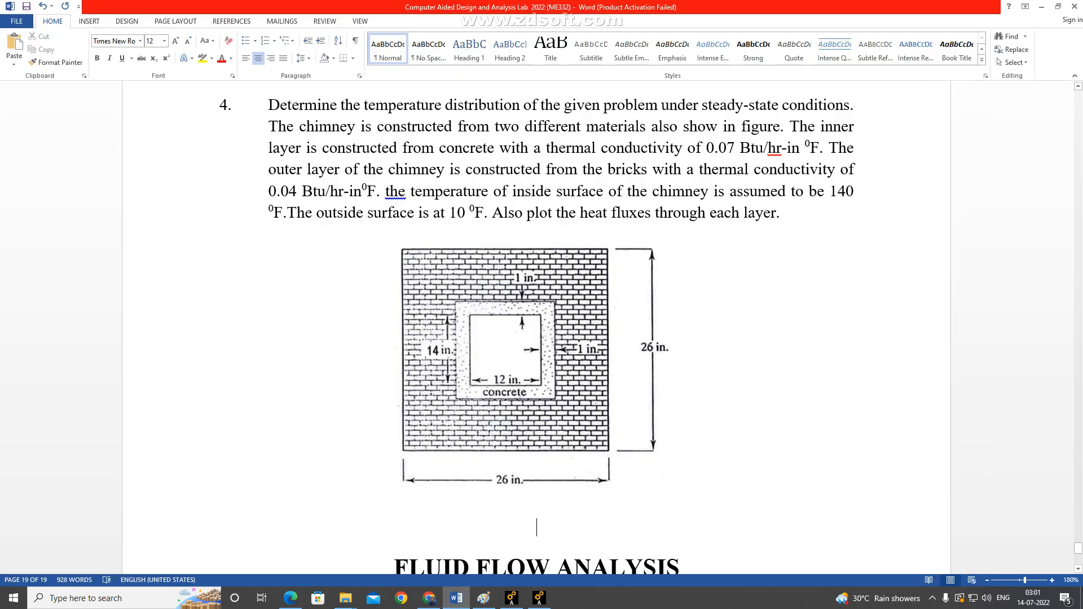
pyautogui.click(539, 598)
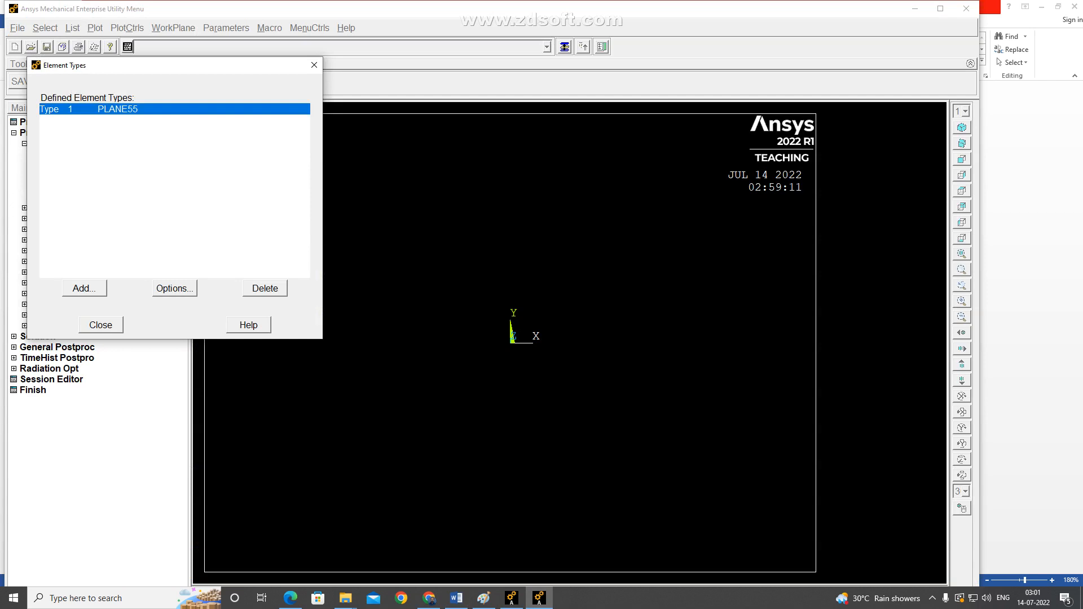
pyautogui.click(100, 325)
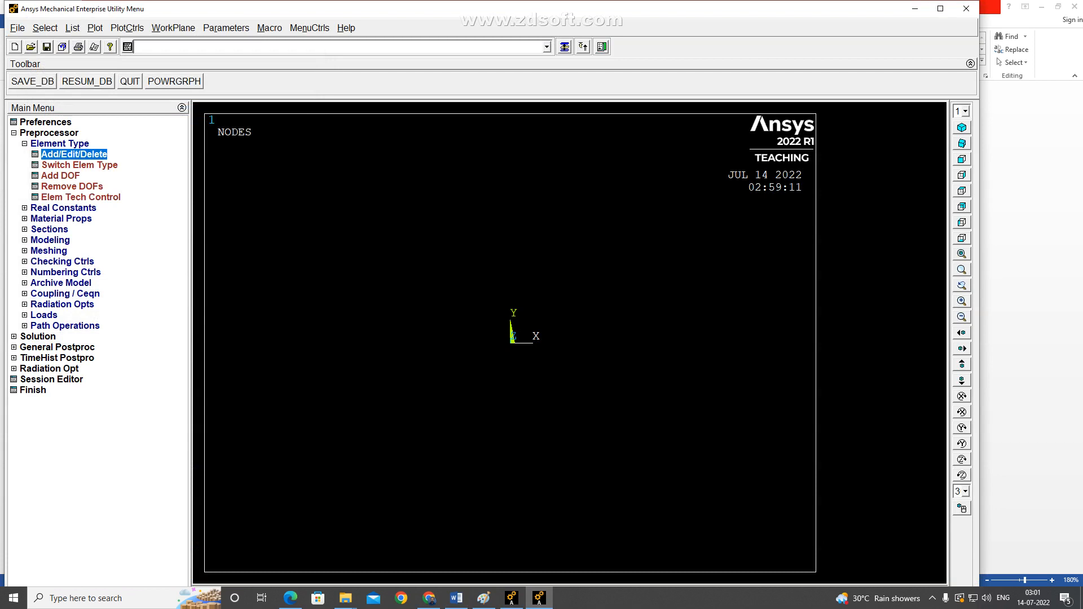
# Collapse the element type options and expand the preprocessor's Material Props.
pyautogui.click(14, 133)
pyautogui.click(49, 133)
pyautogui.click(59, 144)
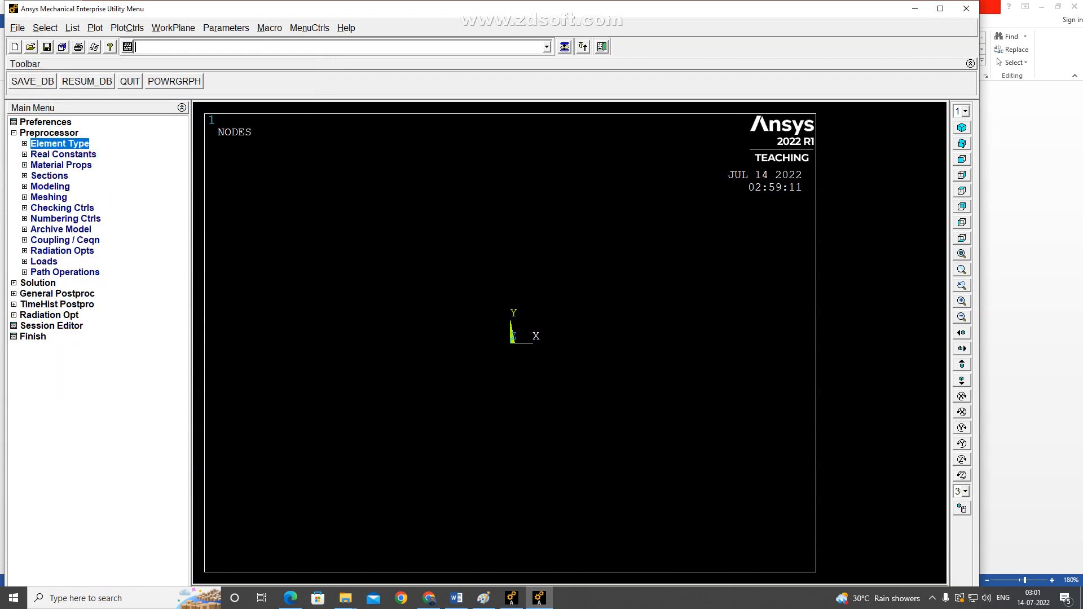
pyautogui.click(61, 165)
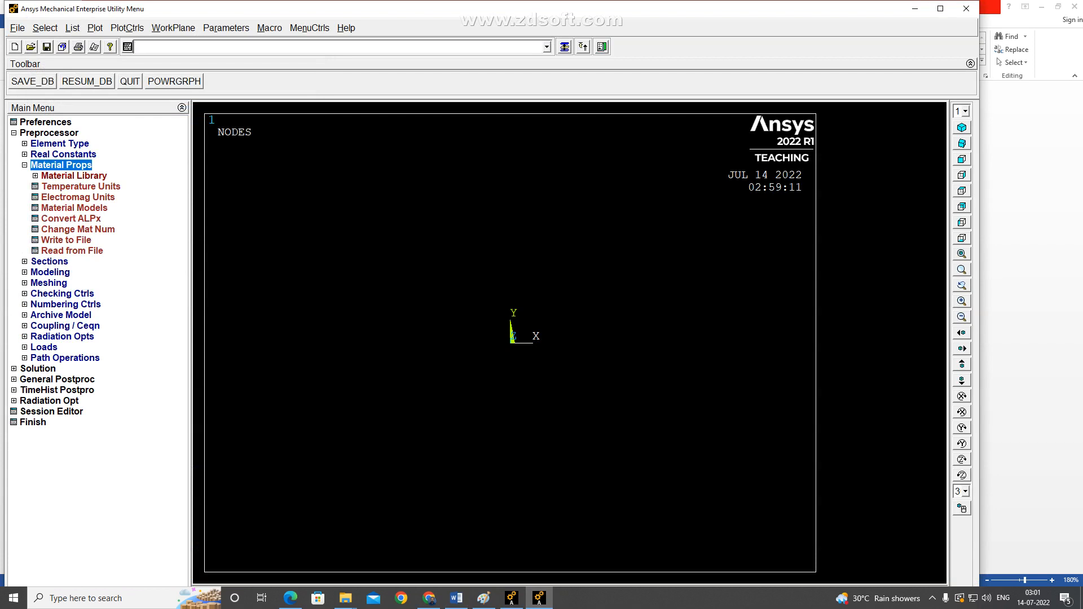
# Switch to Word and insert a table with three columns and four rows below the chimney figure.
pyautogui.click(457, 598)
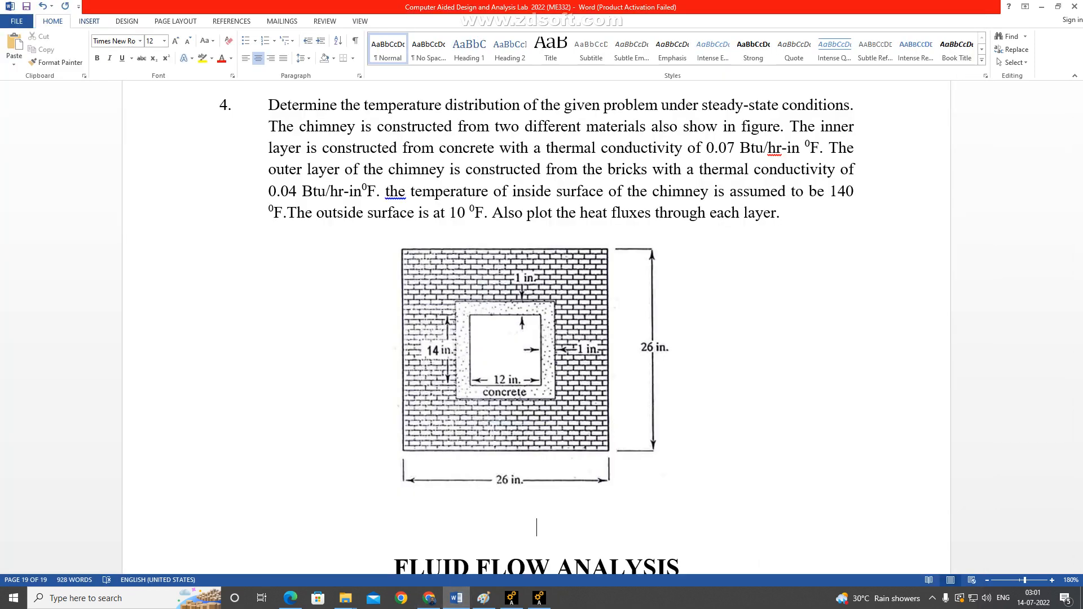
pyautogui.click(89, 21)
pyautogui.click(90, 50)
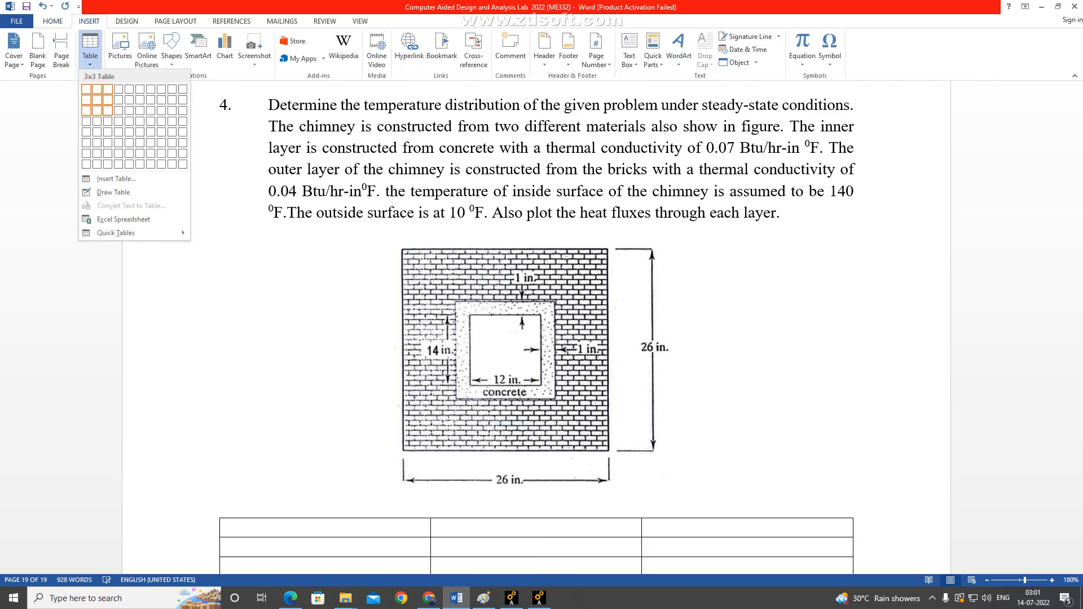
pyautogui.click(108, 121)
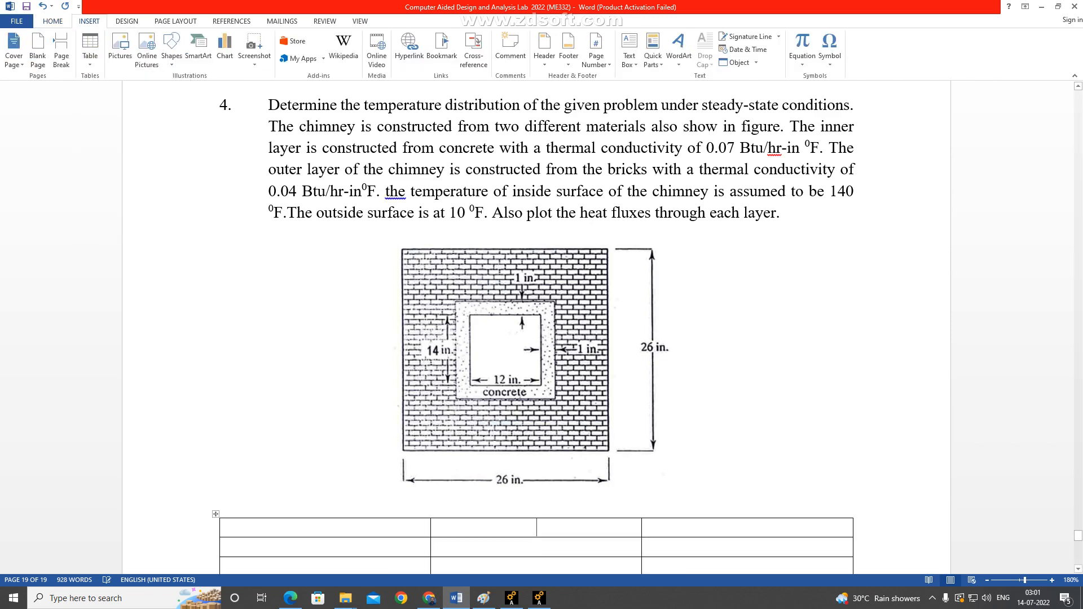
pyautogui.scroll(3, 536, 327)
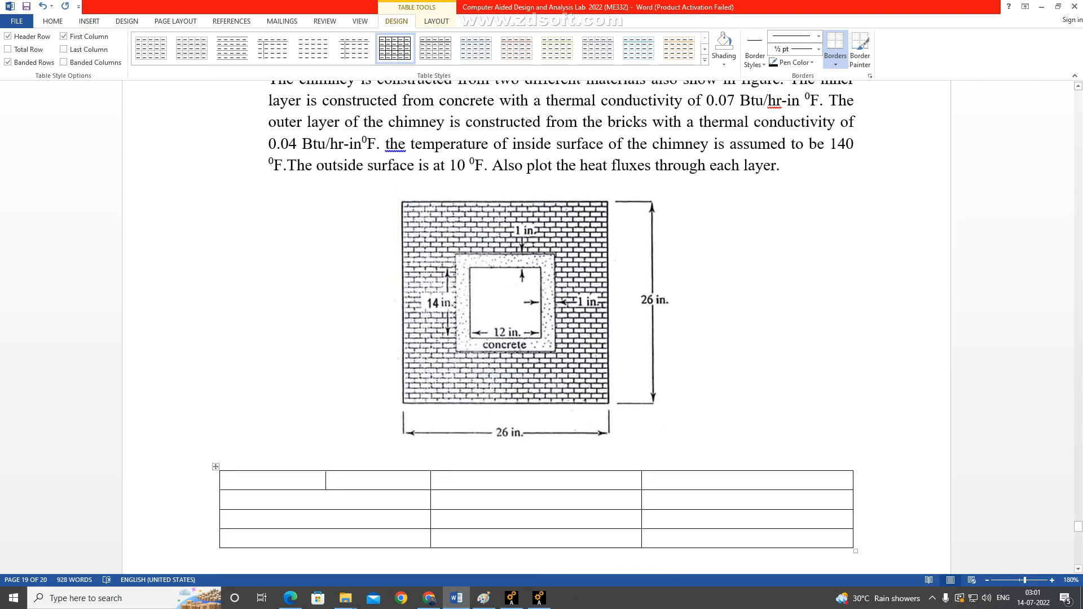
# Fill the table's first row with Concrete, 1 and 0.07.
pyautogui.write('Co')
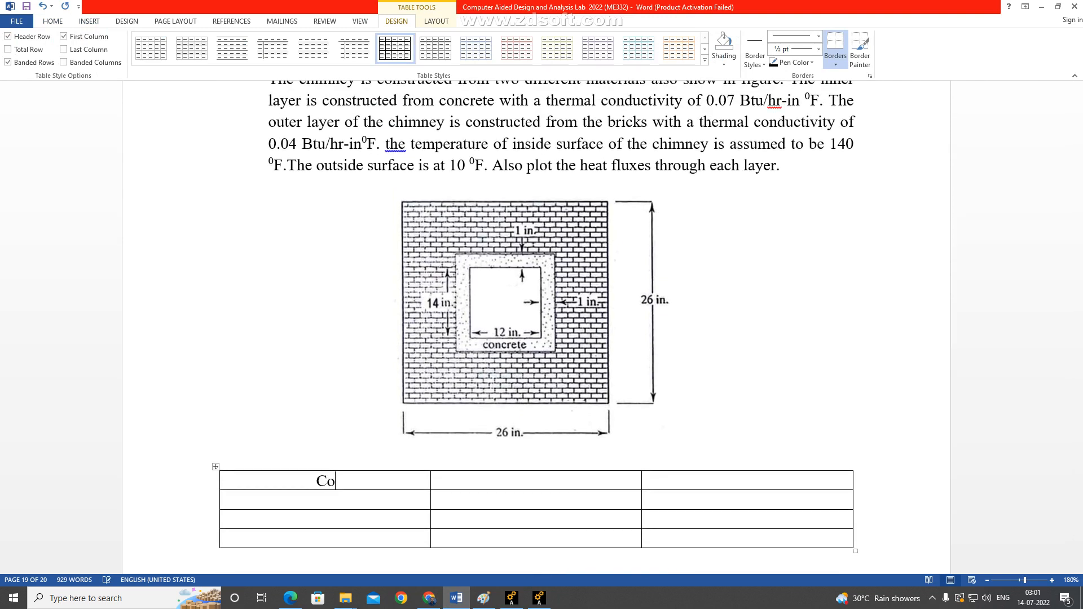
pyautogui.write('ncrete')
pyautogui.press('Tab')
pyautogui.write('1')
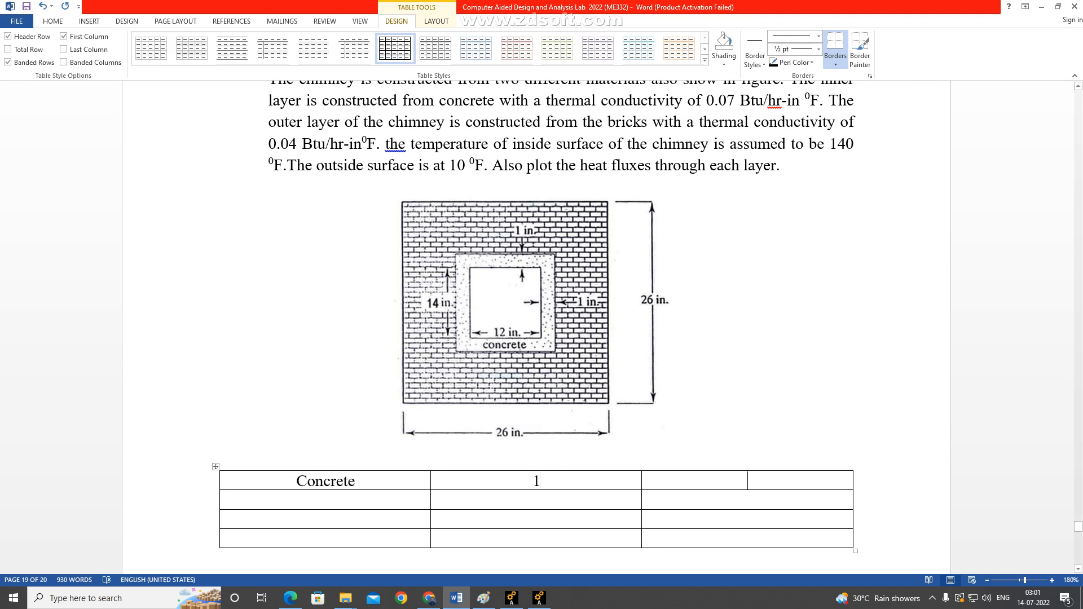
pyautogui.write('0.07')
pyautogui.write('Brick')
# Fill the table's second row with Brick, 2 and 0.04.
pyautogui.press('Tab')
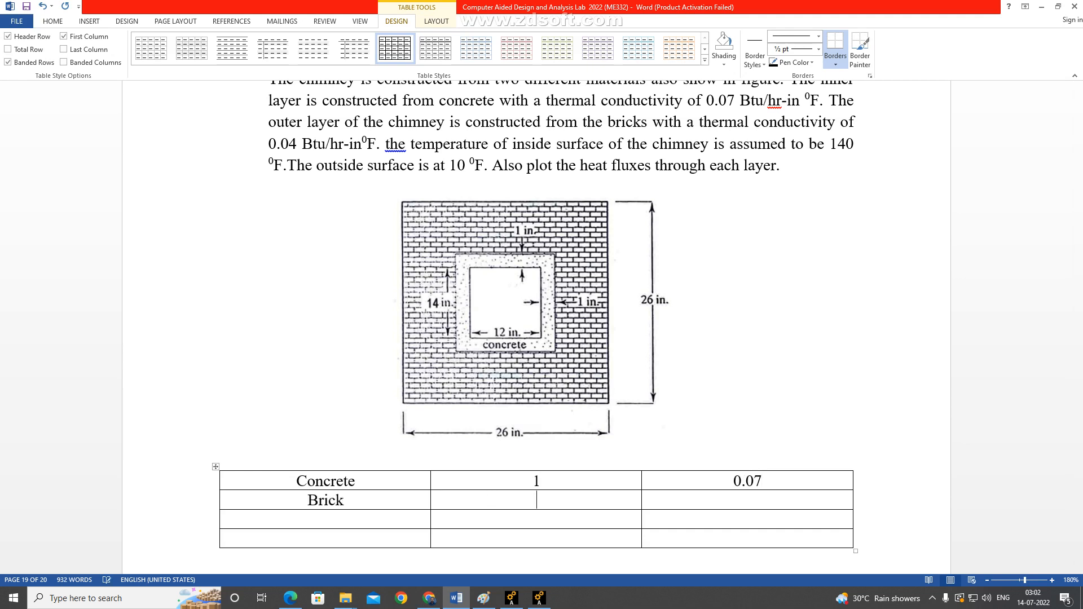
pyautogui.write('2')
pyautogui.press('Tab')
pyautogui.write('0')
# Switch to Ansys and give material model 1 an isotropic thermal conductivity KXX of 0.07, checking the value against the Word table.
pyautogui.hotkey('alt', 'Tab')
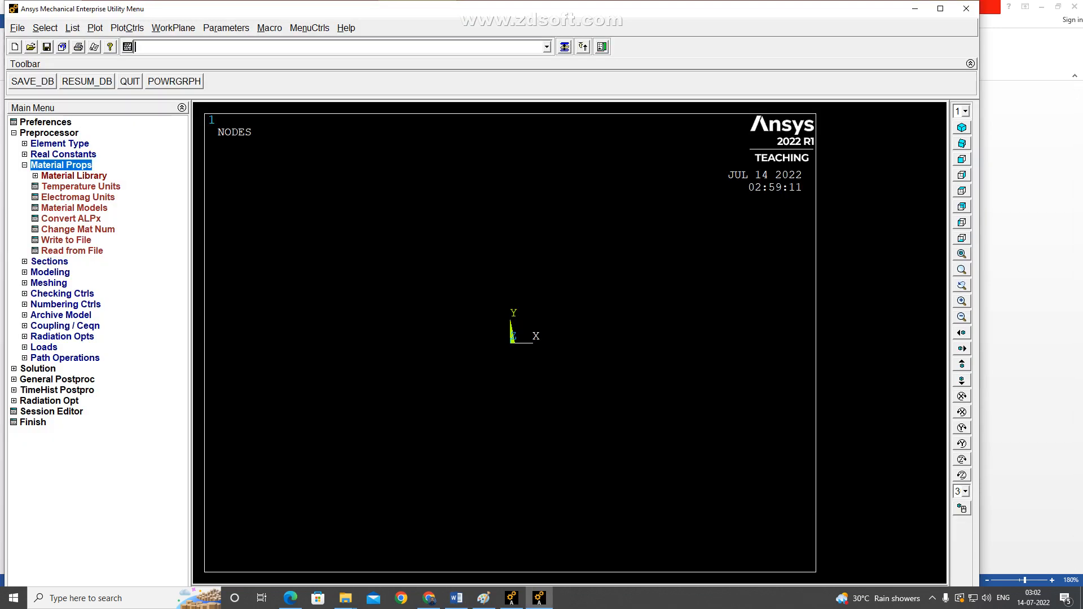
pyautogui.click(74, 208)
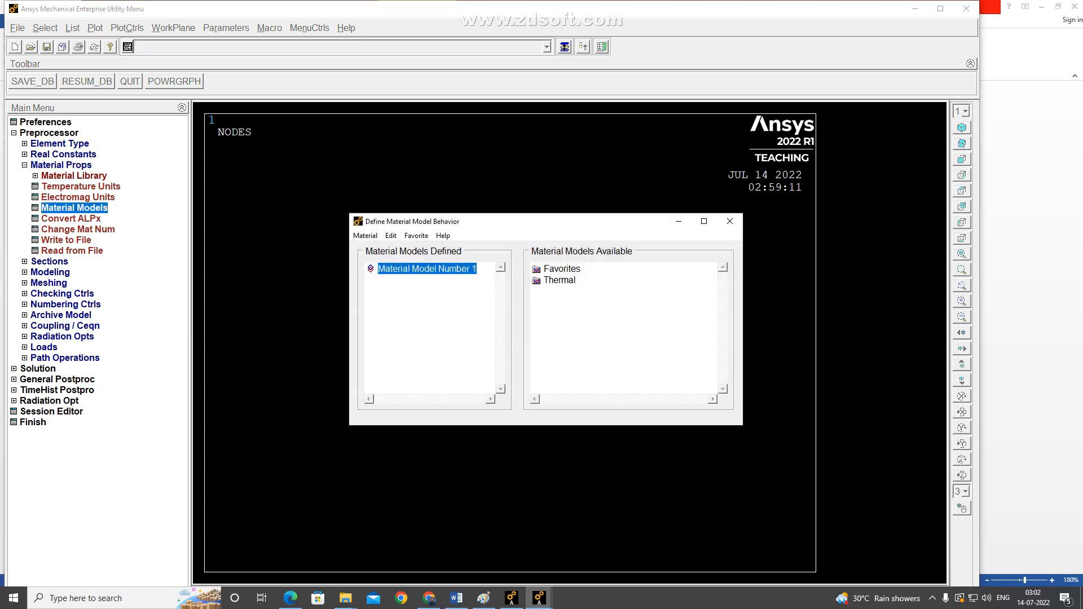
pyautogui.doubleClick(560, 280)
pyautogui.doubleClick(584, 291)
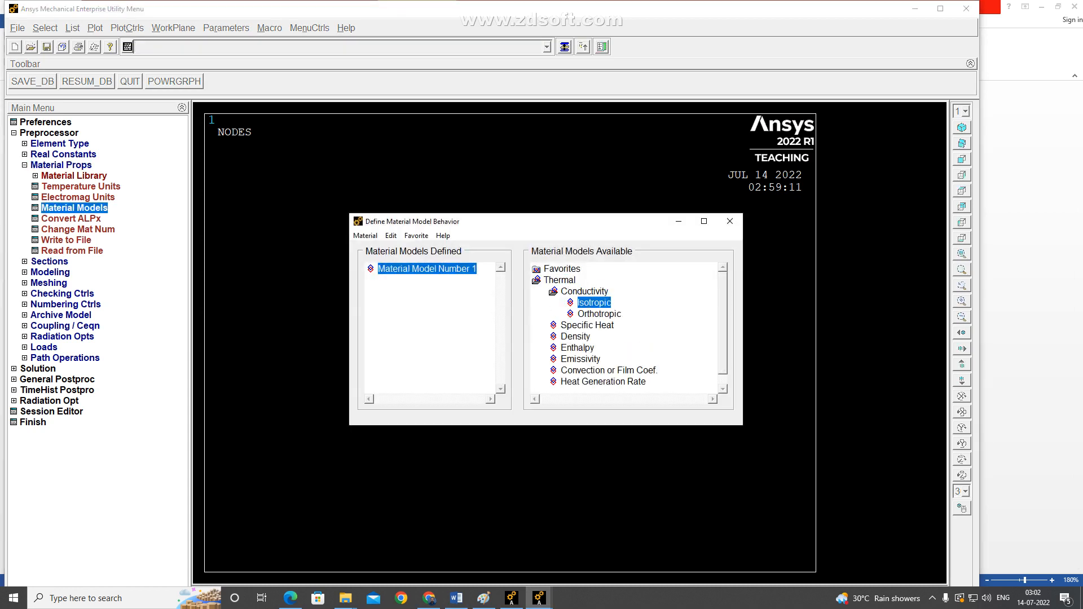
pyautogui.doubleClick(595, 303)
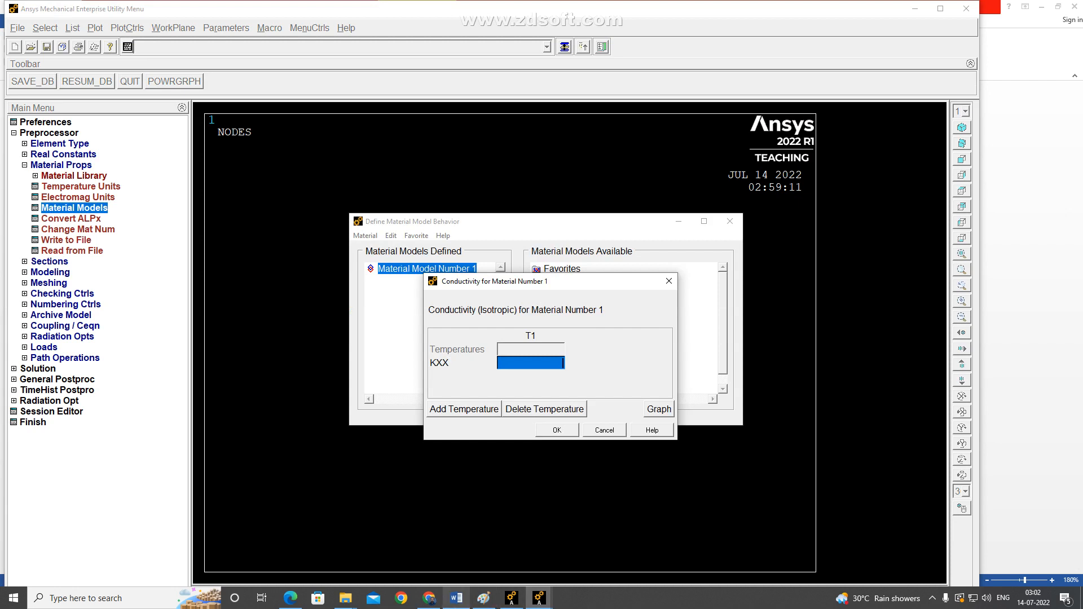
pyautogui.click(457, 598)
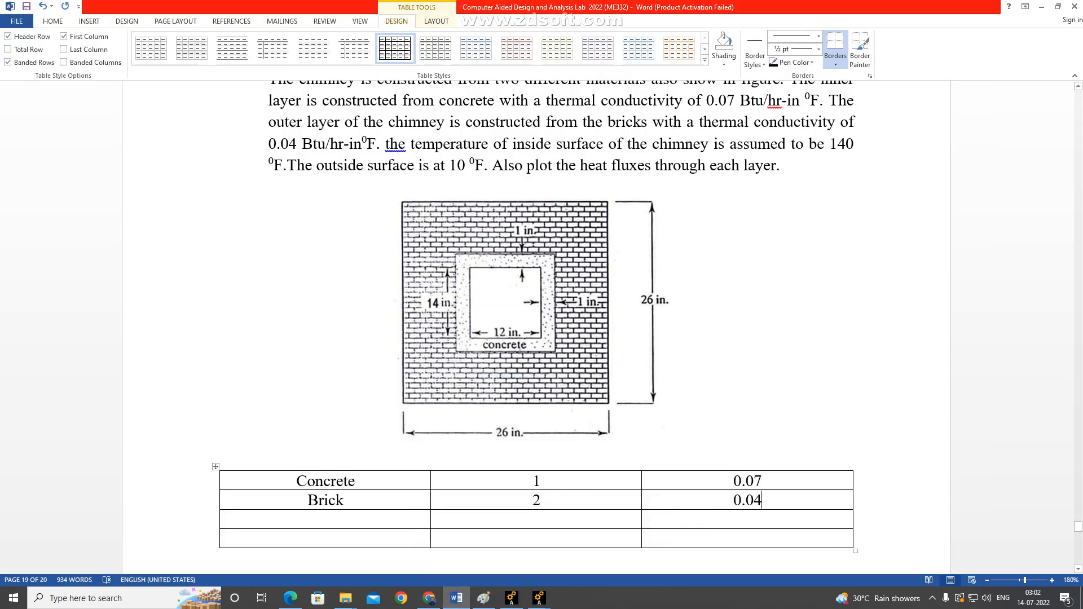
pyautogui.moveTo(539, 598)
pyautogui.click(590, 551)
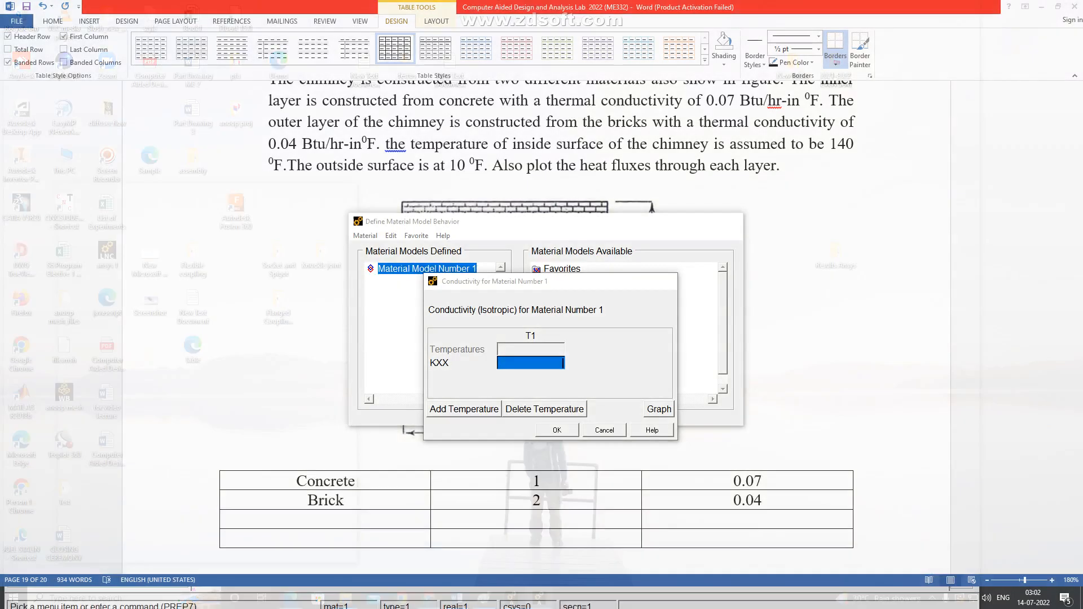
pyautogui.write('0.0')
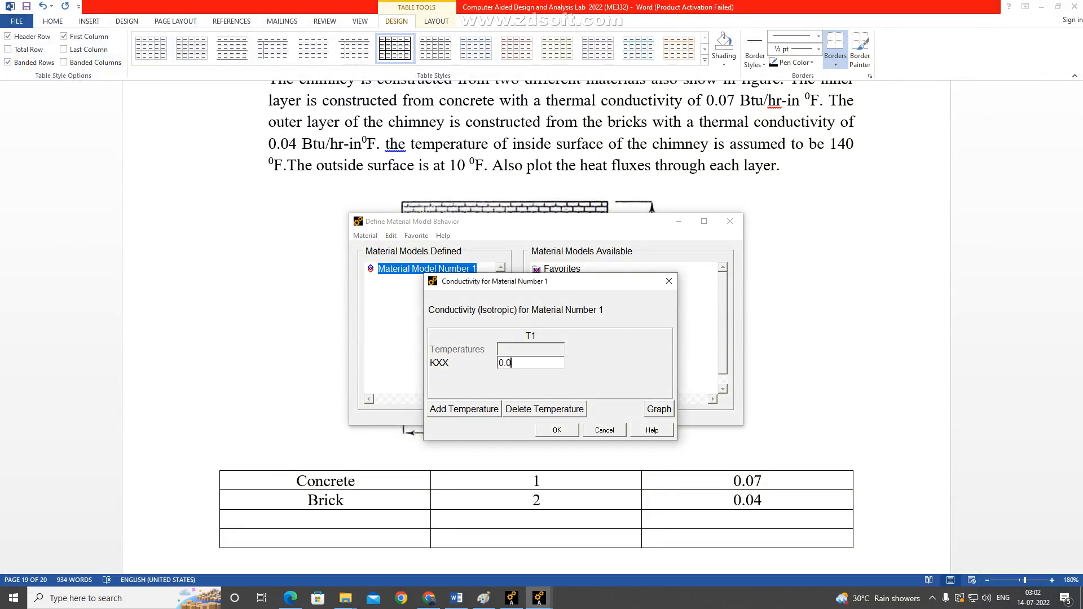
pyautogui.write('7')
pyautogui.click(557, 430)
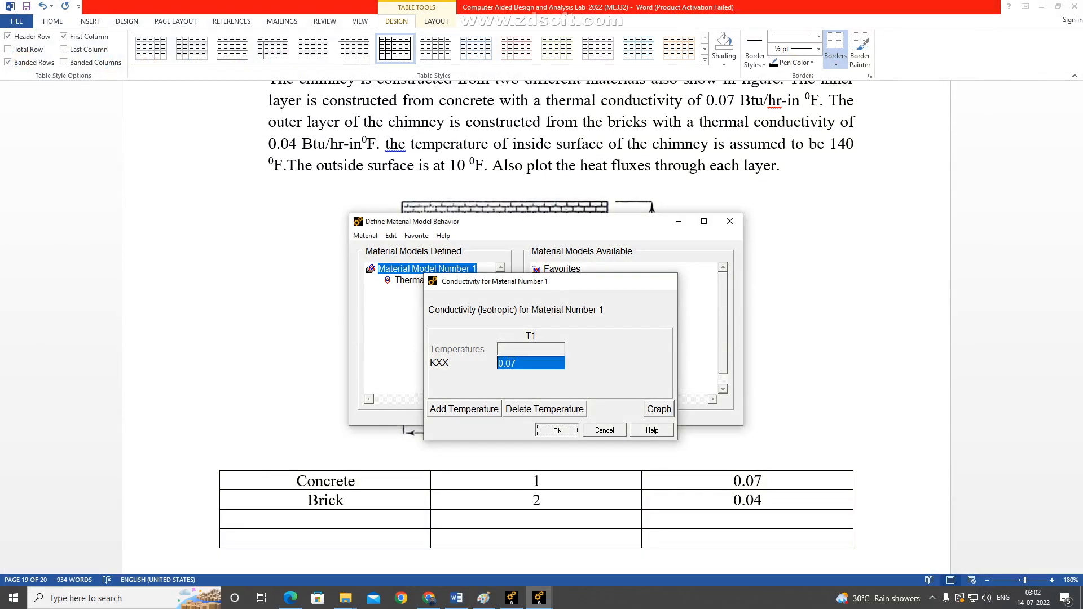
# Add material model 2 with an isotropic thermal conductivity KXX of 0.04 and close the material model definitions.
pyautogui.click(365, 236)
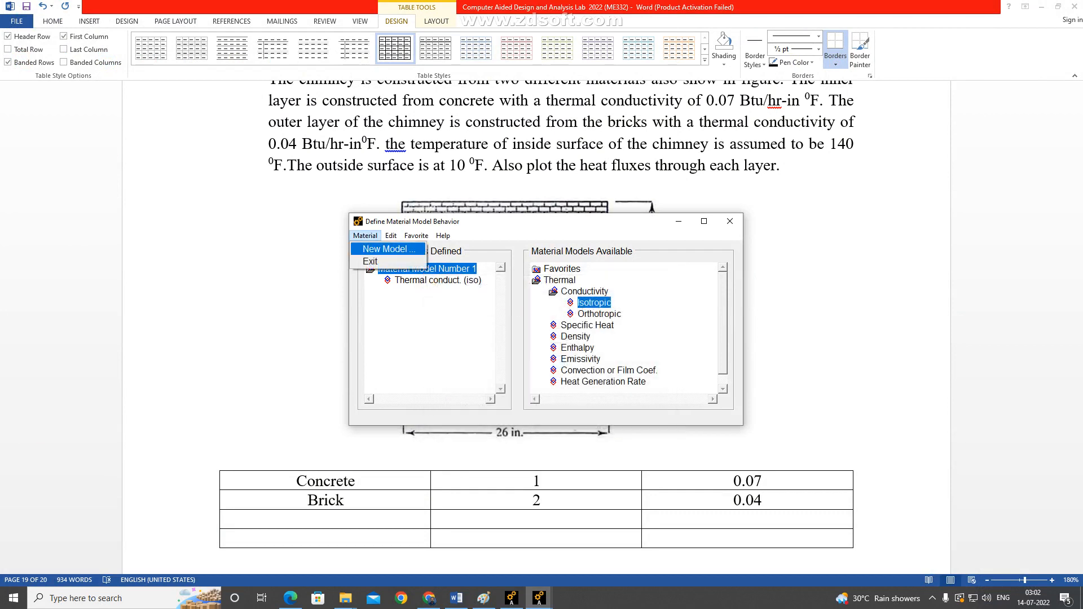
pyautogui.click(378, 246)
pyautogui.press('Return')
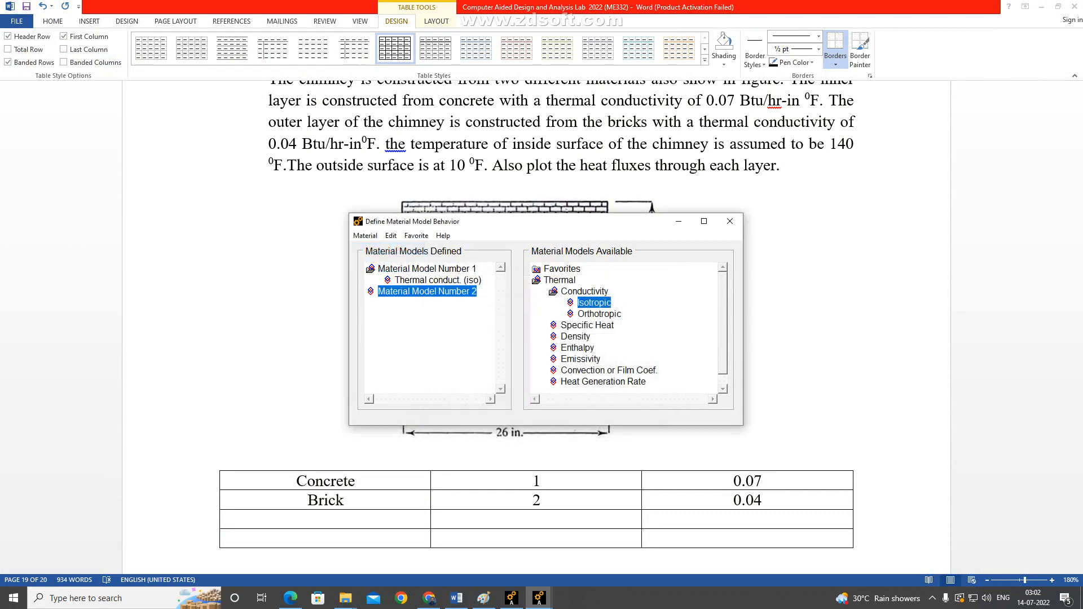
pyautogui.doubleClick(594, 303)
pyautogui.write('0.04')
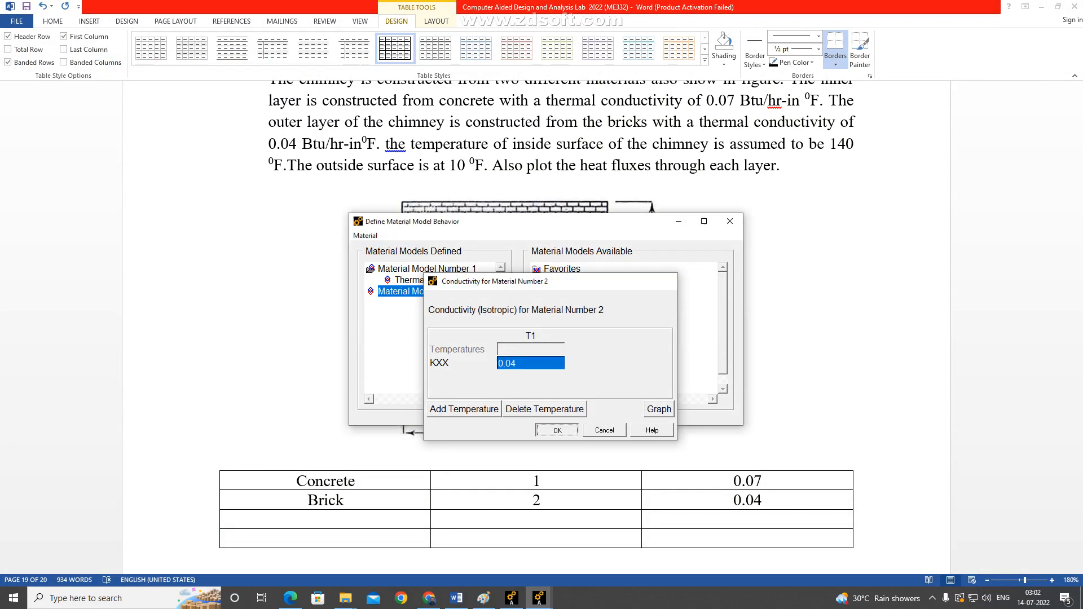
pyautogui.press('Return')
pyautogui.click(730, 221)
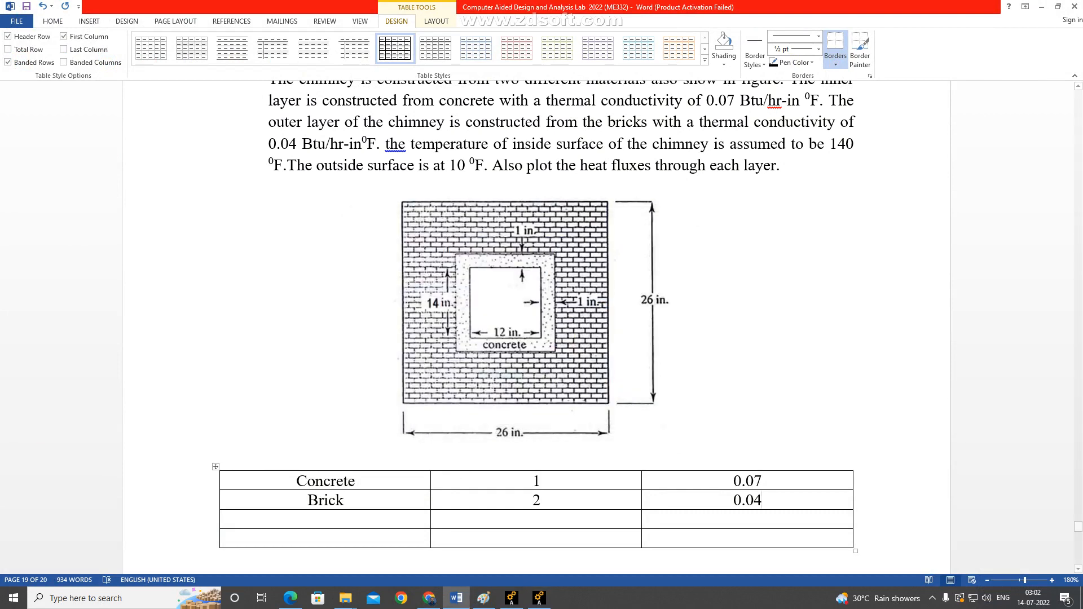
# Return to Ansys, collapse the Material Props options, and review the chimney problem statement and figure dimensions in Word.
pyautogui.click(539, 598)
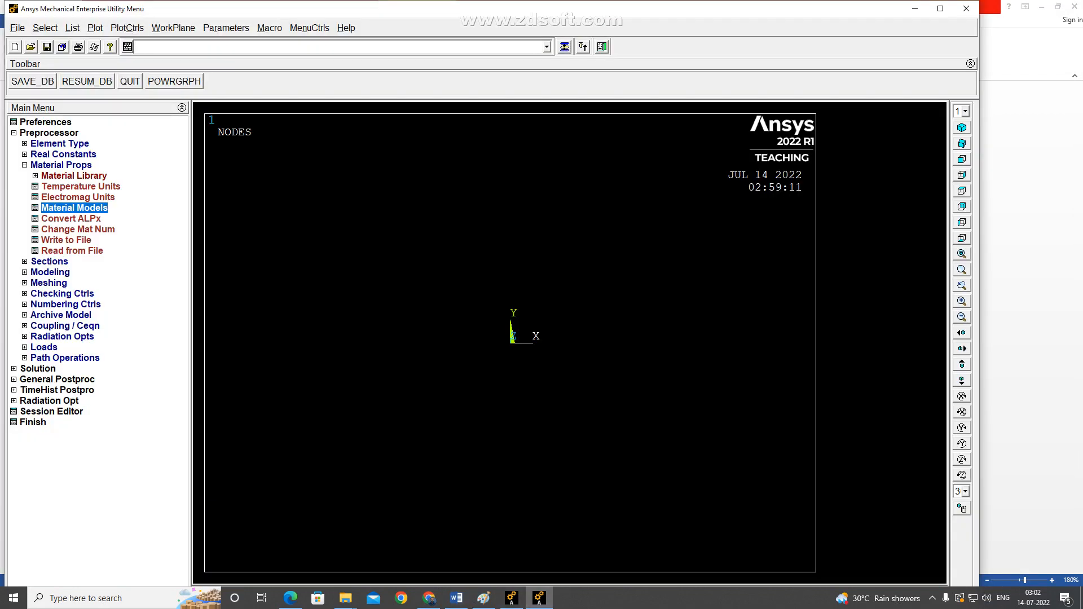
pyautogui.click(61, 164)
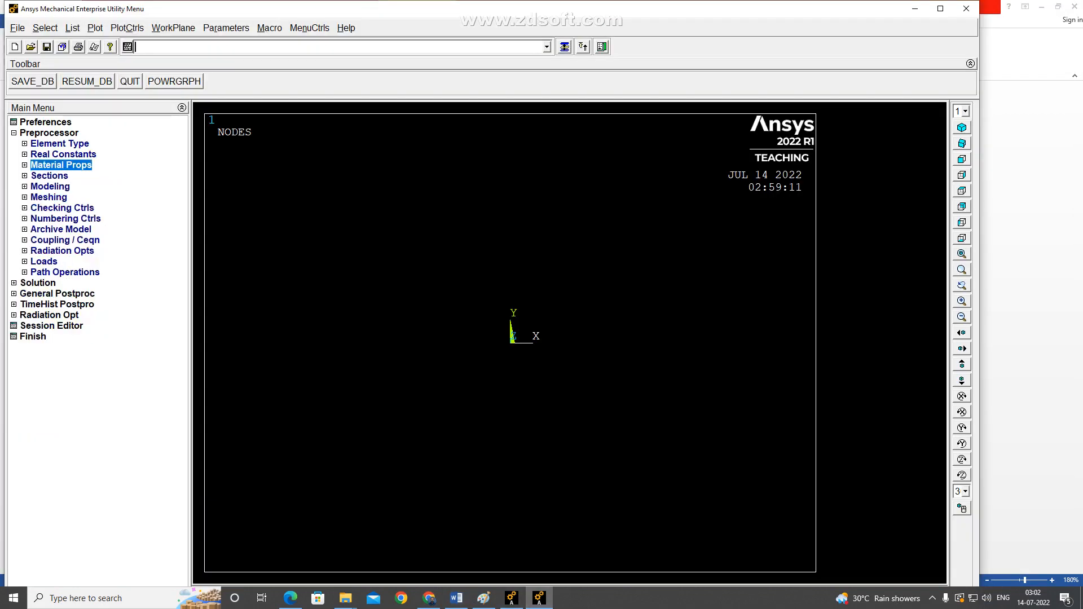
pyautogui.hotkey('alt', 'Tab')
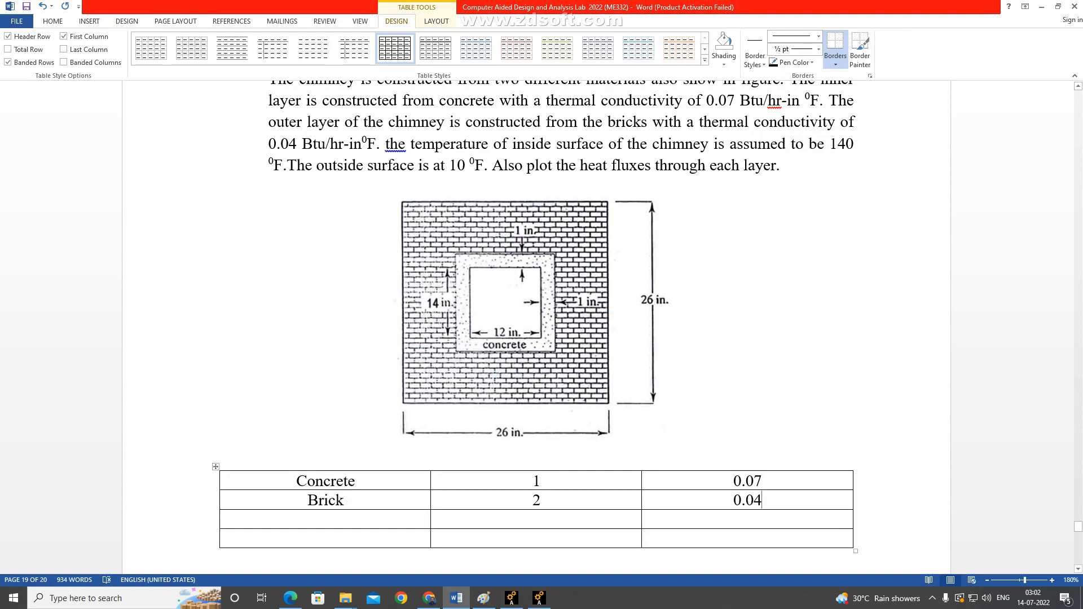
pyautogui.scroll(1, 535, 327)
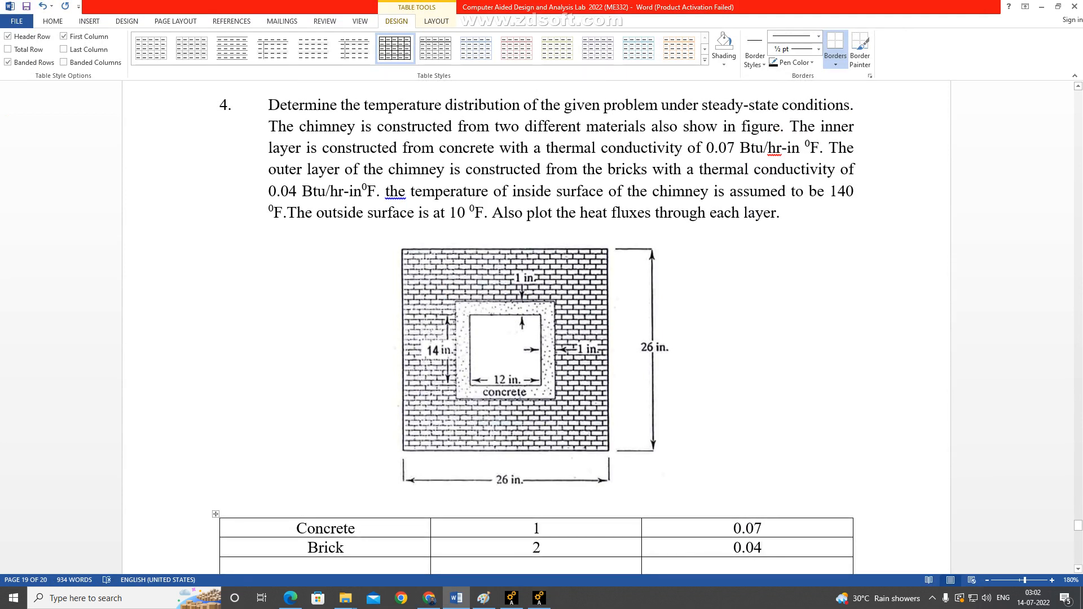
pyautogui.hotkey('alt', 'Tab')
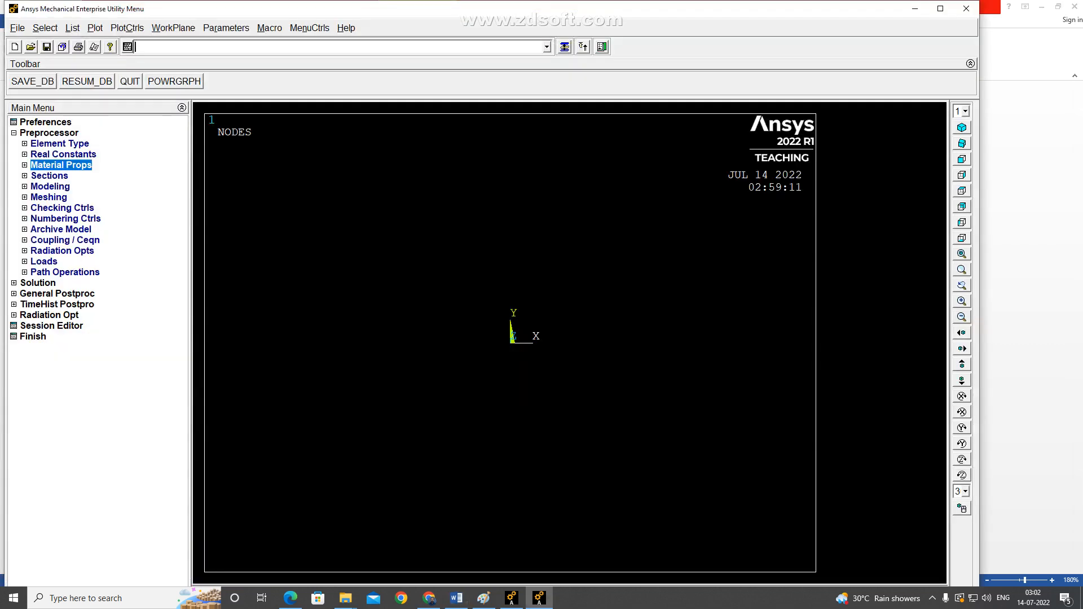
pyautogui.hotkey('alt', 'Tab')
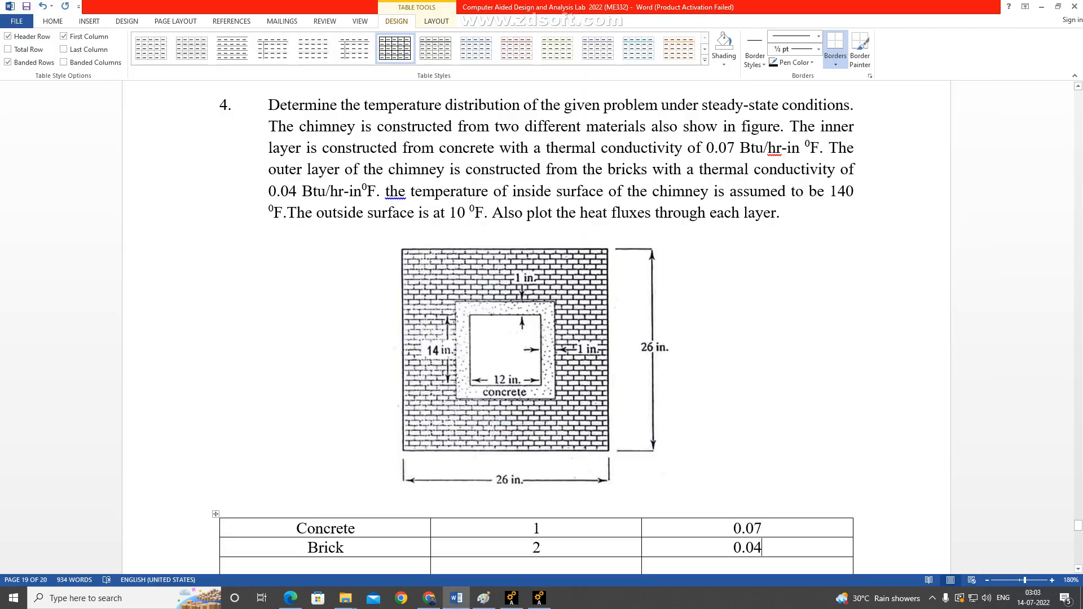
pyautogui.hotkey('alt', 'Tab')
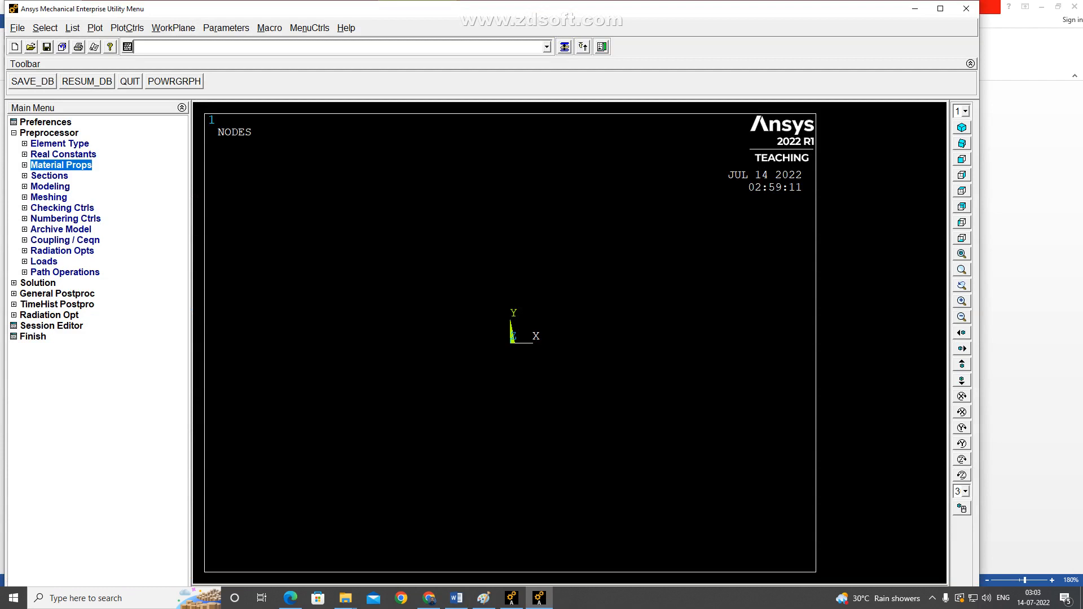
# Create a 26 by 26 rectangular area by centre and corner, centred at WP X 0, WP Y 0.
pyautogui.click(50, 187)
pyautogui.click(55, 198)
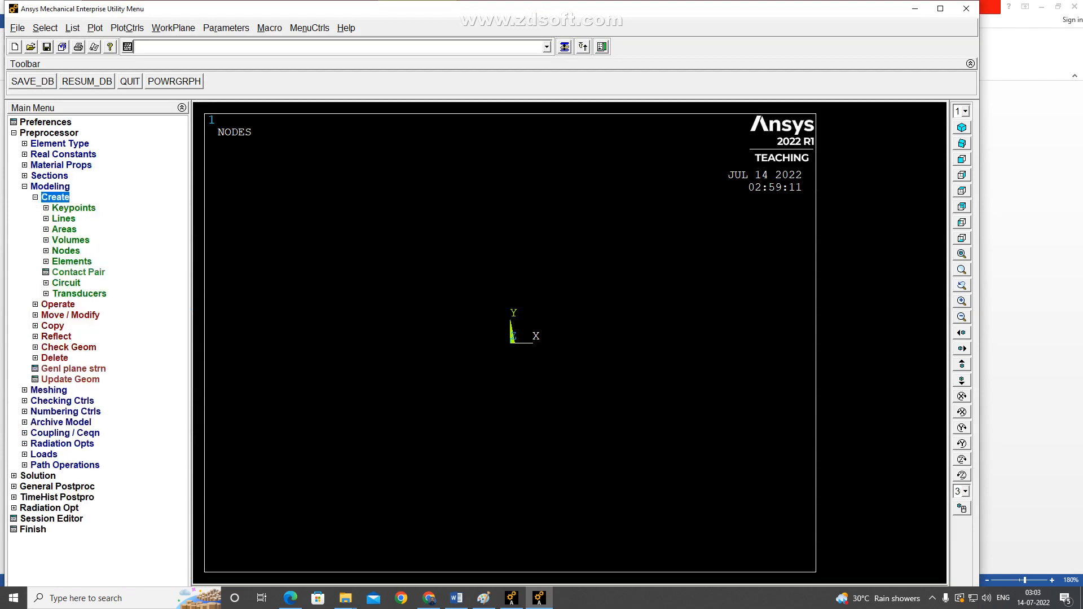
pyautogui.click(65, 230)
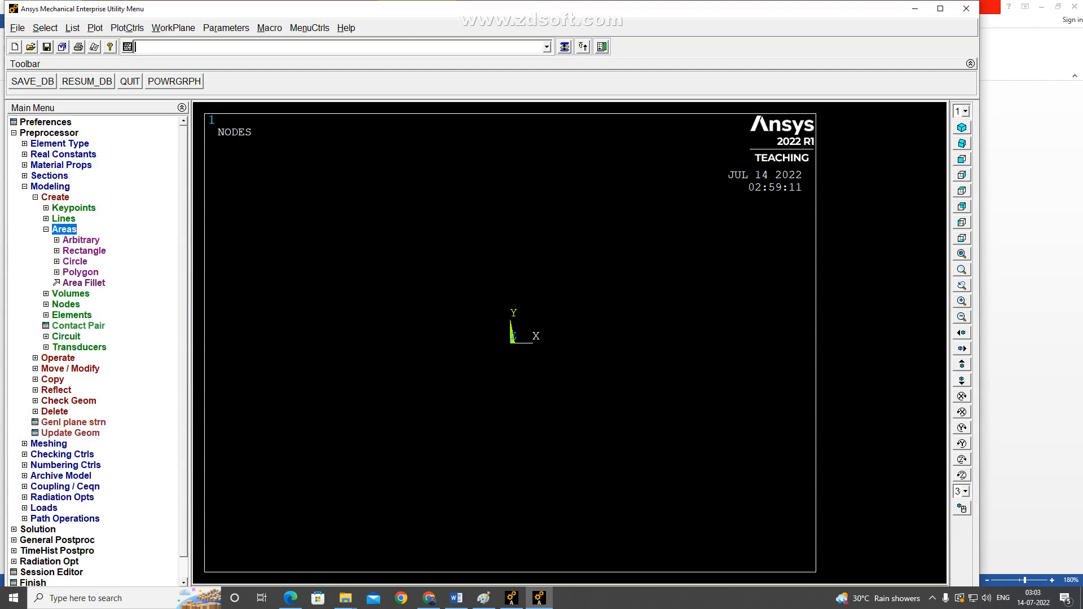
pyautogui.click(84, 252)
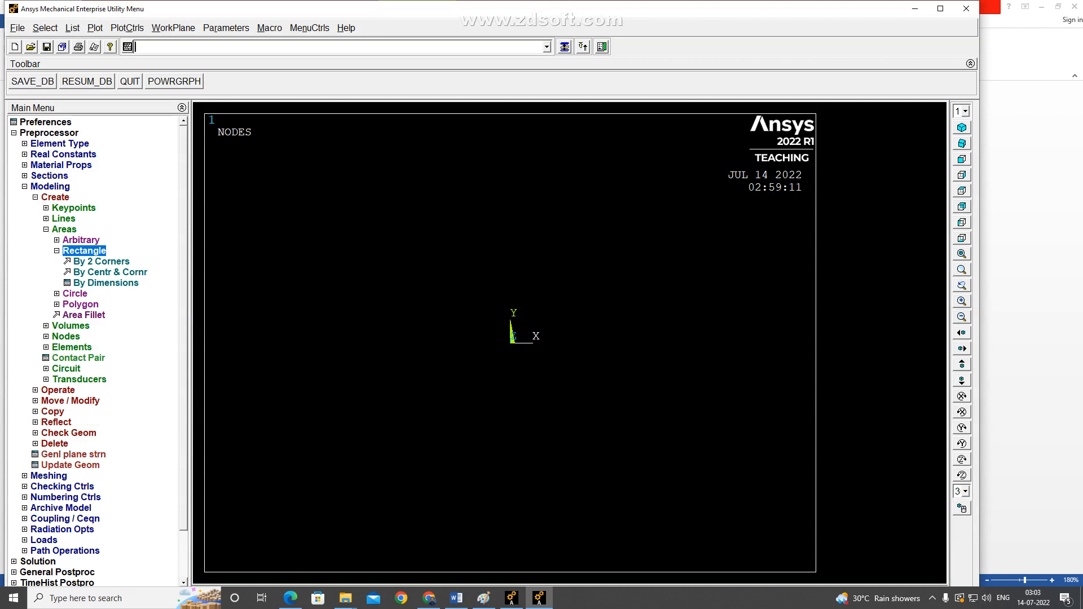
pyautogui.click(110, 273)
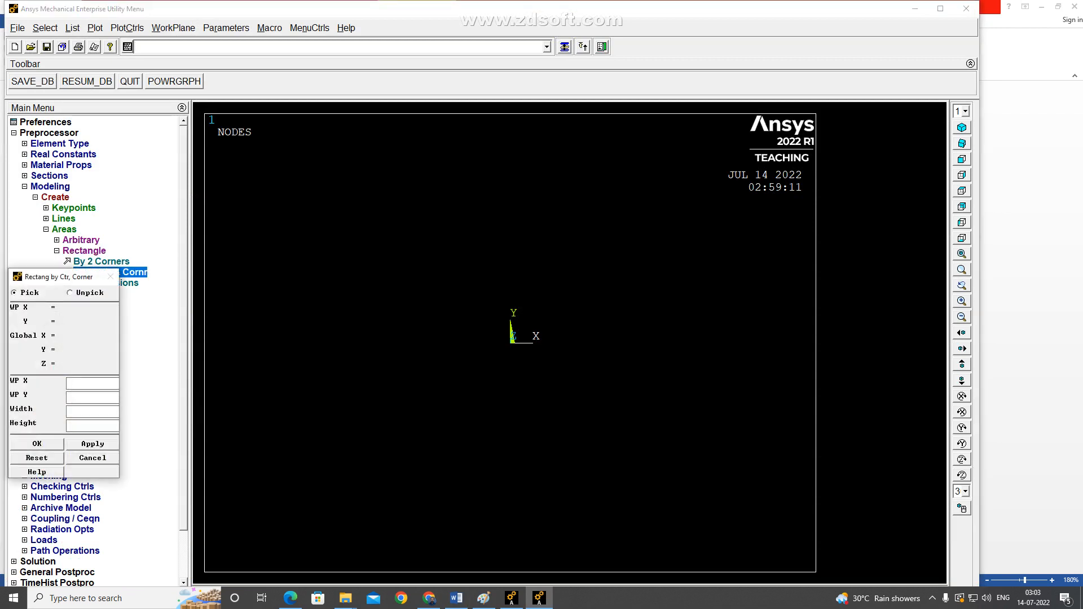
pyautogui.write('0')
pyautogui.press('Tab')
pyautogui.hotkey('alt', 'Tab')
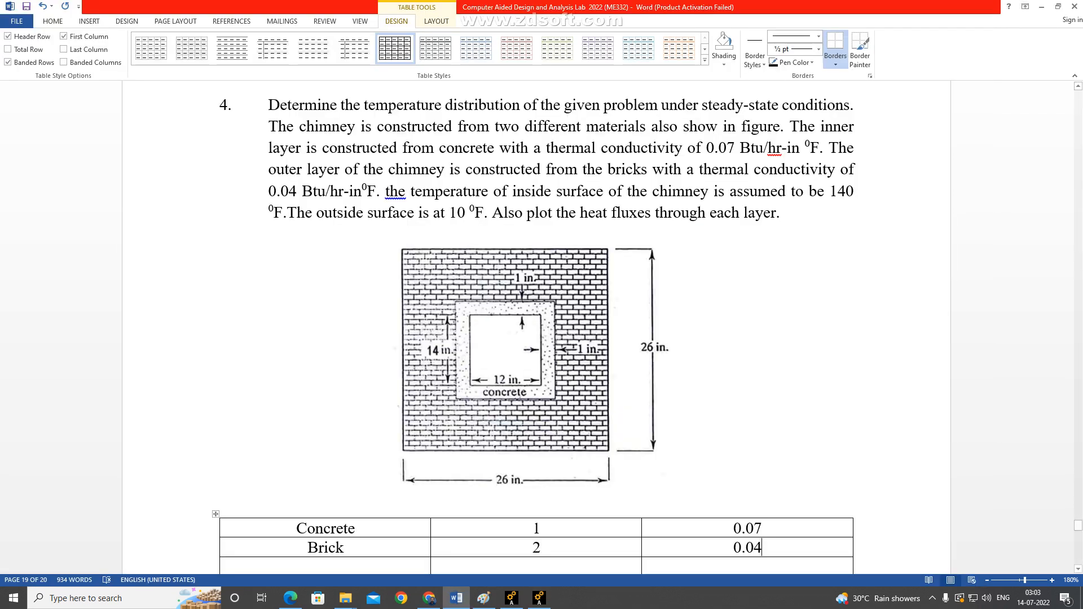
pyautogui.hotkey('alt', 'Tab')
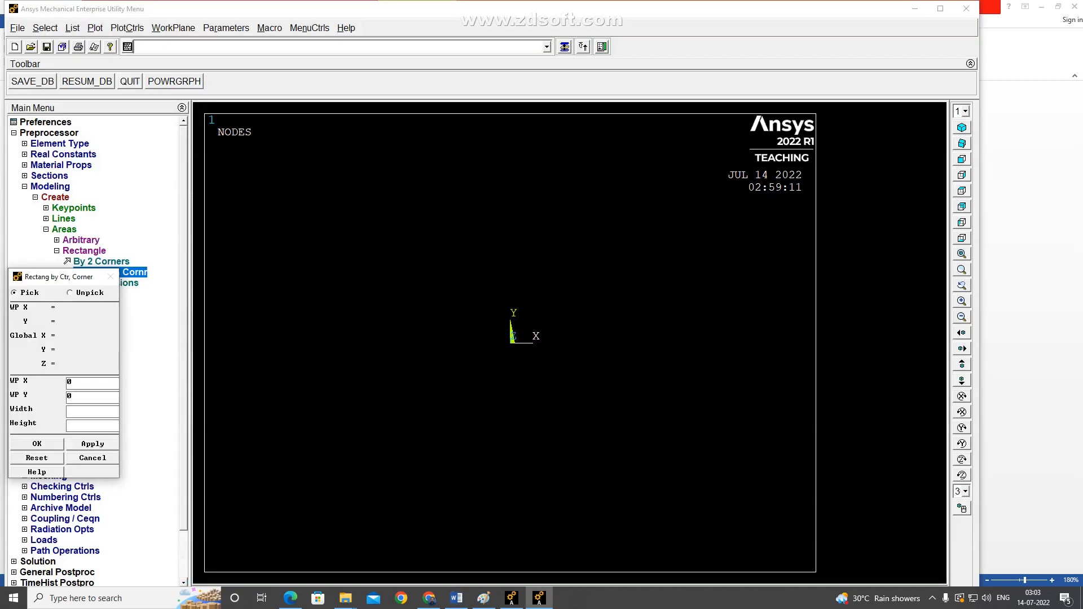
pyautogui.write('26')
pyautogui.press('Tab')
pyautogui.write('26')
pyautogui.press('Return')
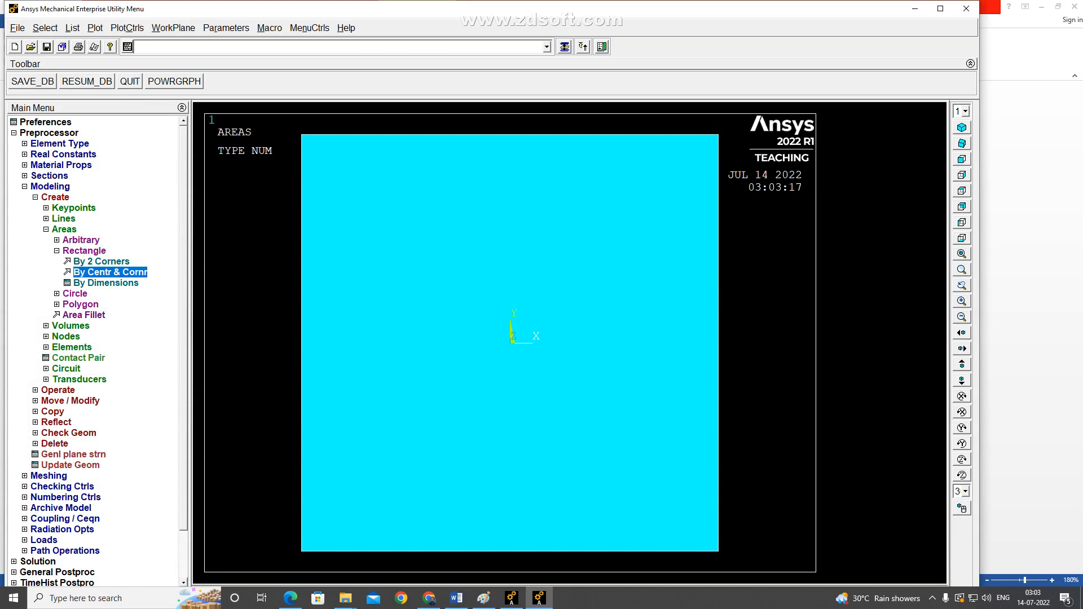
# Create a 14 by 14 rectangular area by centre and corner at the origin, checking the chimney figure's dimensions in Word.
pyautogui.hotkey('alt', 'Tab')
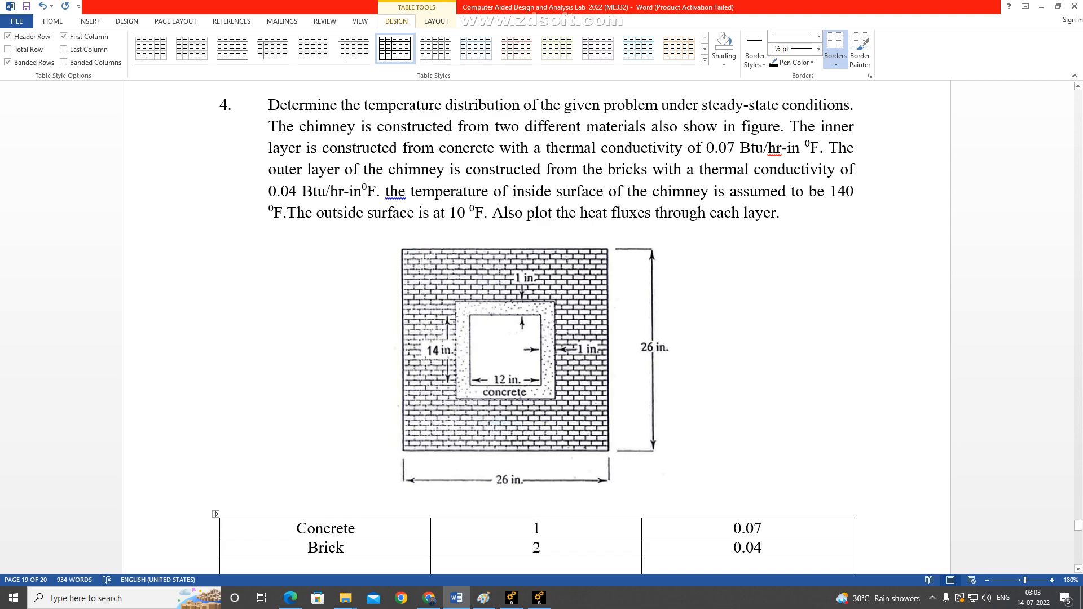
pyautogui.hotkey('alt', 'Tab')
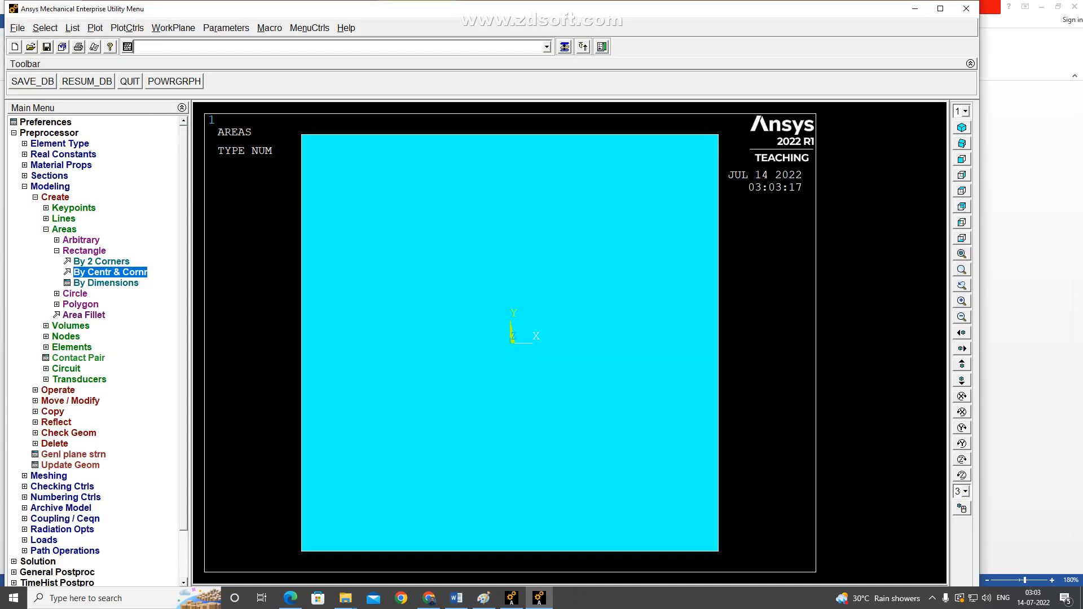
pyautogui.click(110, 272)
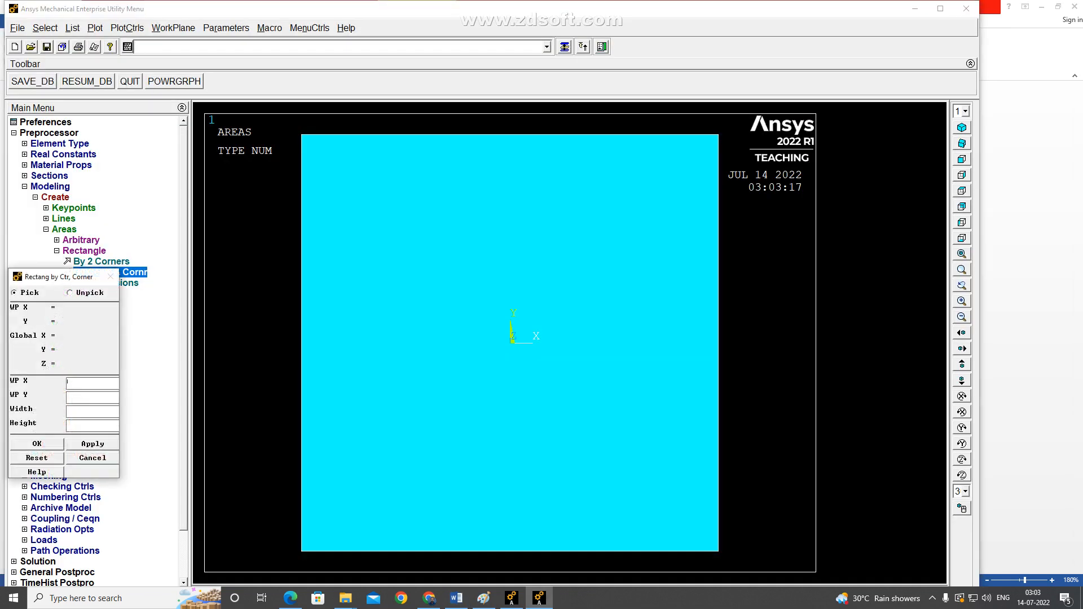
pyautogui.write('0')
pyautogui.press('Tab')
pyautogui.write('0')
pyautogui.press('Tab')
pyautogui.write('14')
pyautogui.press('Tab')
pyautogui.write('14')
pyautogui.press('Return')
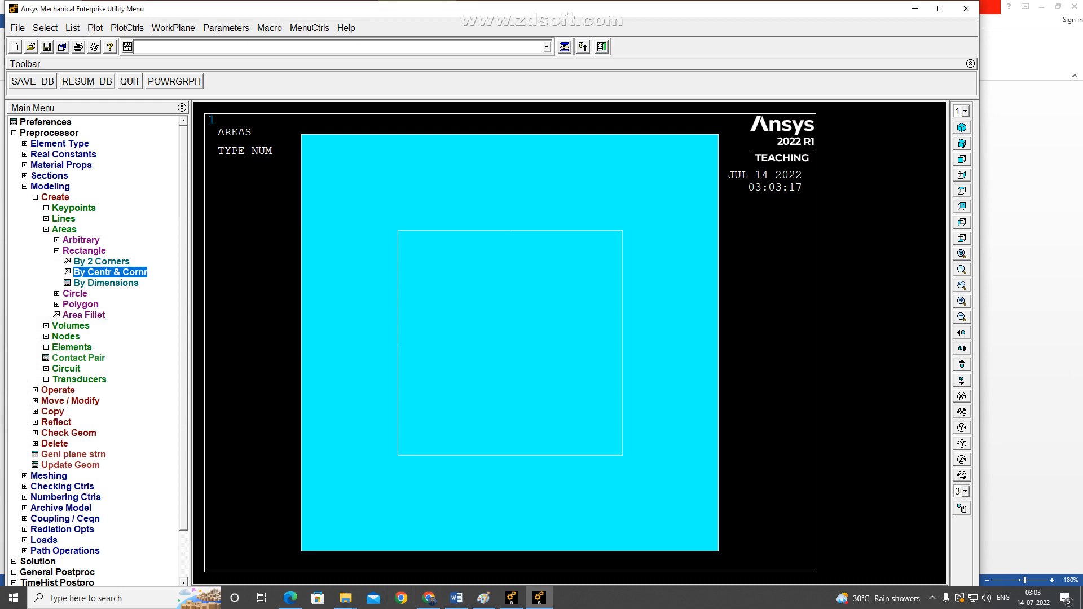
pyautogui.hotkey('alt', 'Tab')
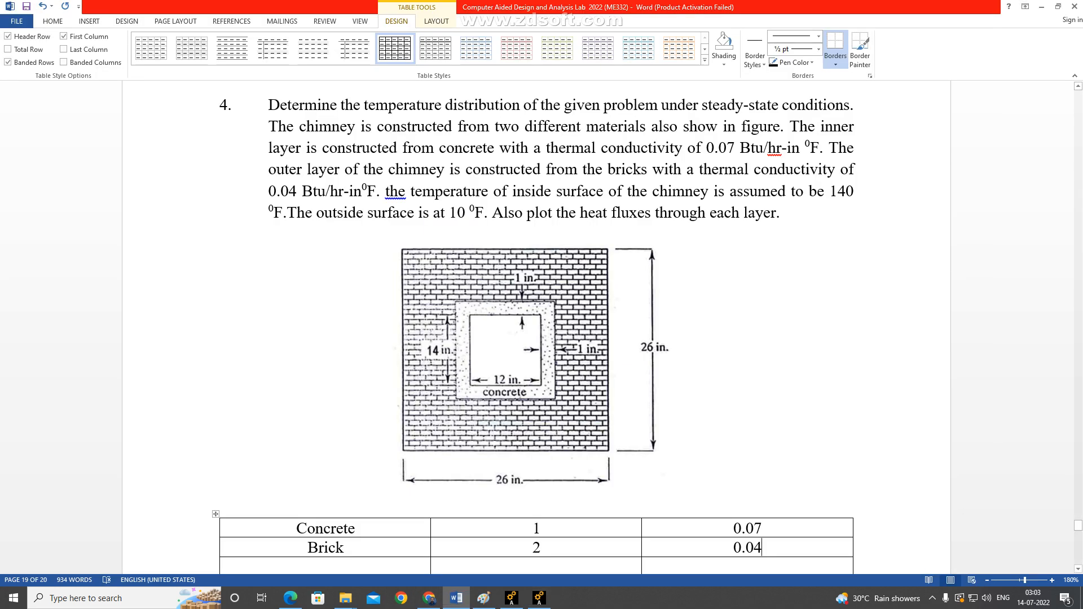
pyautogui.hotkey('alt', 'Tab')
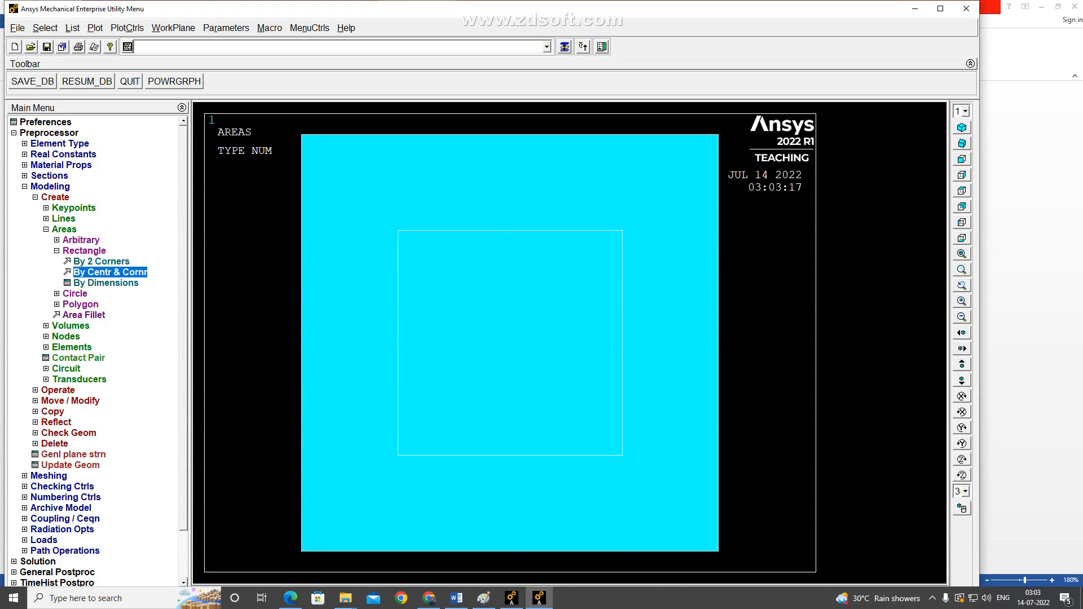
# Subtract the inner 14 by 14 area from the 26 by 26 area with a Boolean operation.
pyautogui.click(64, 229)
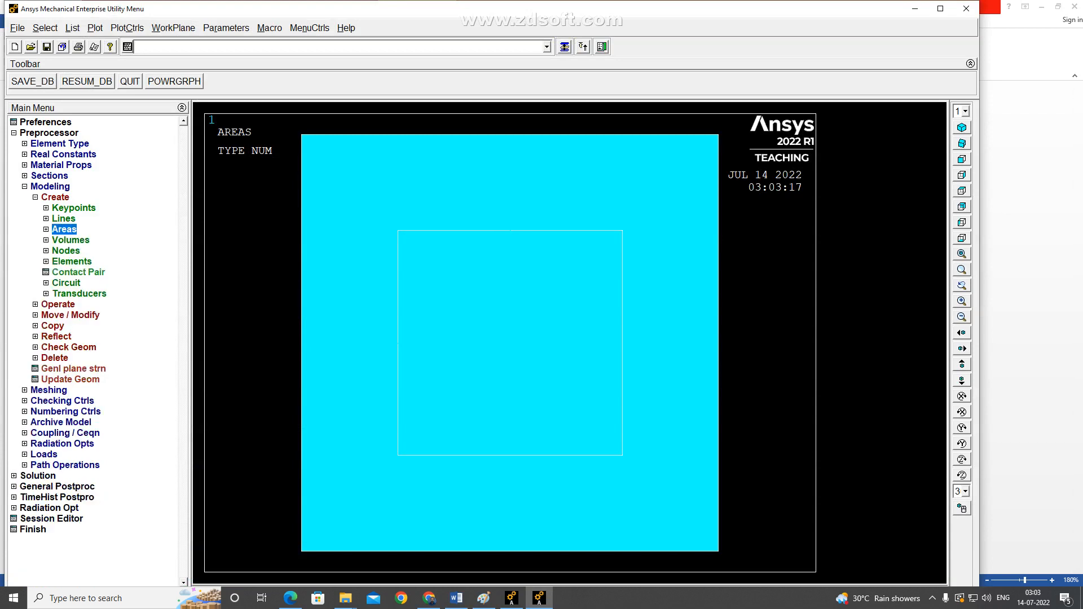
pyautogui.click(57, 305)
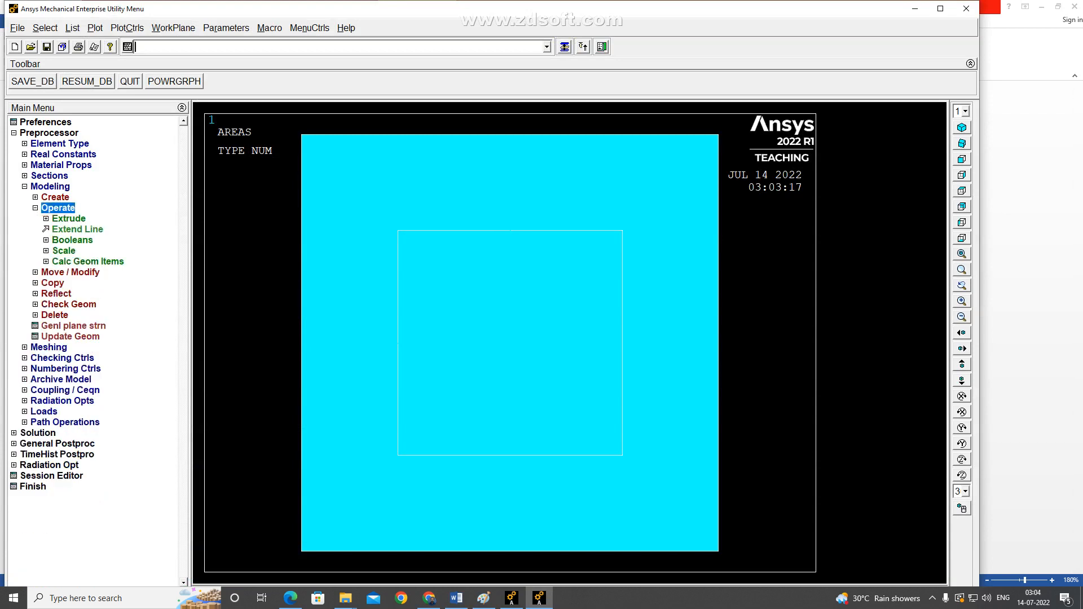
pyautogui.click(72, 241)
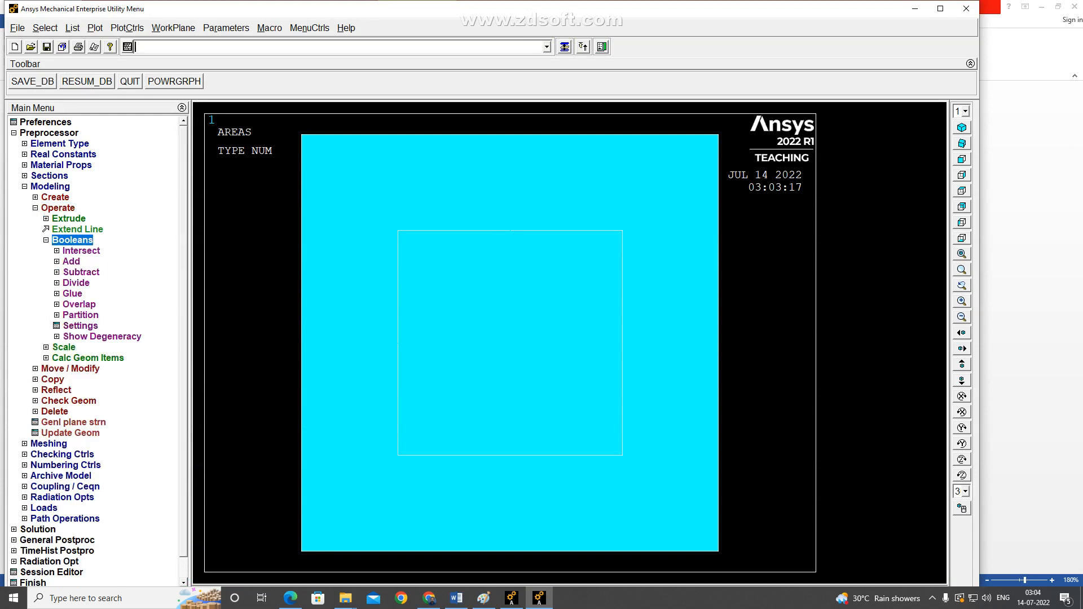
pyautogui.click(81, 272)
pyautogui.click(85, 294)
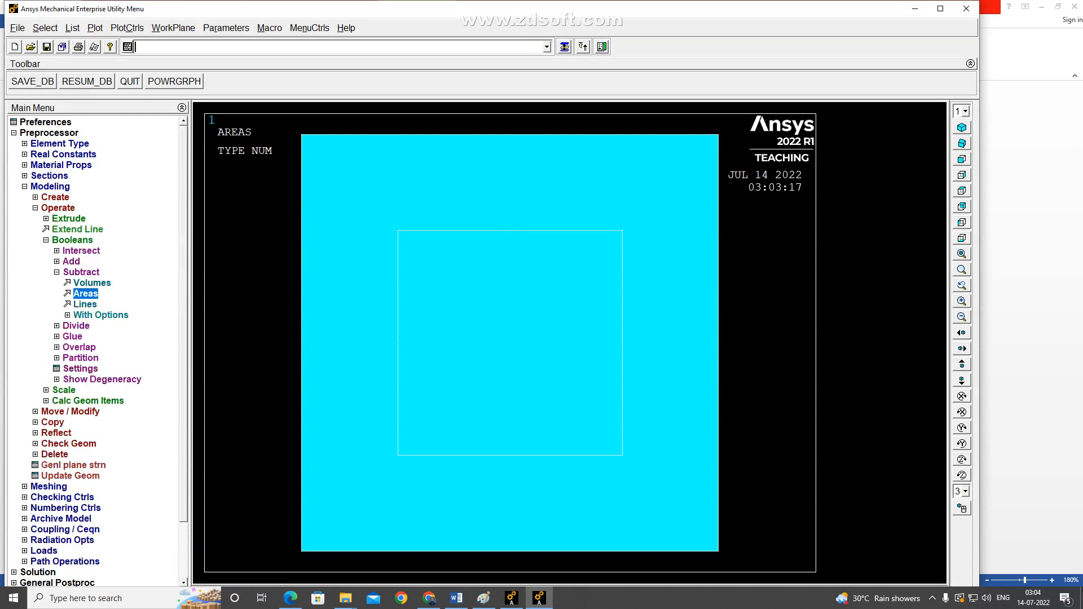
pyautogui.click(510, 343)
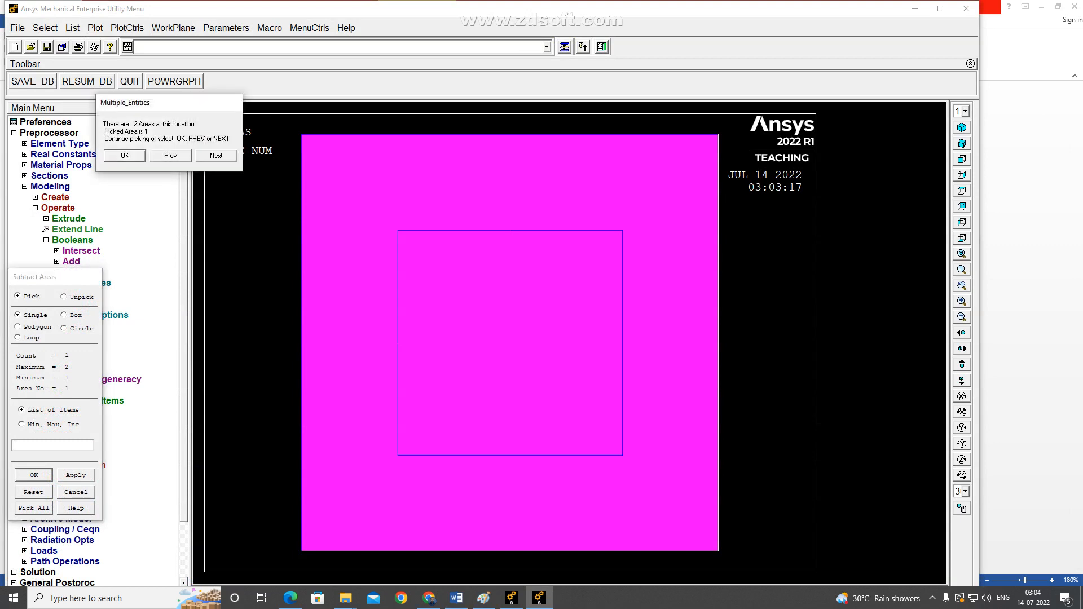
pyautogui.click(125, 156)
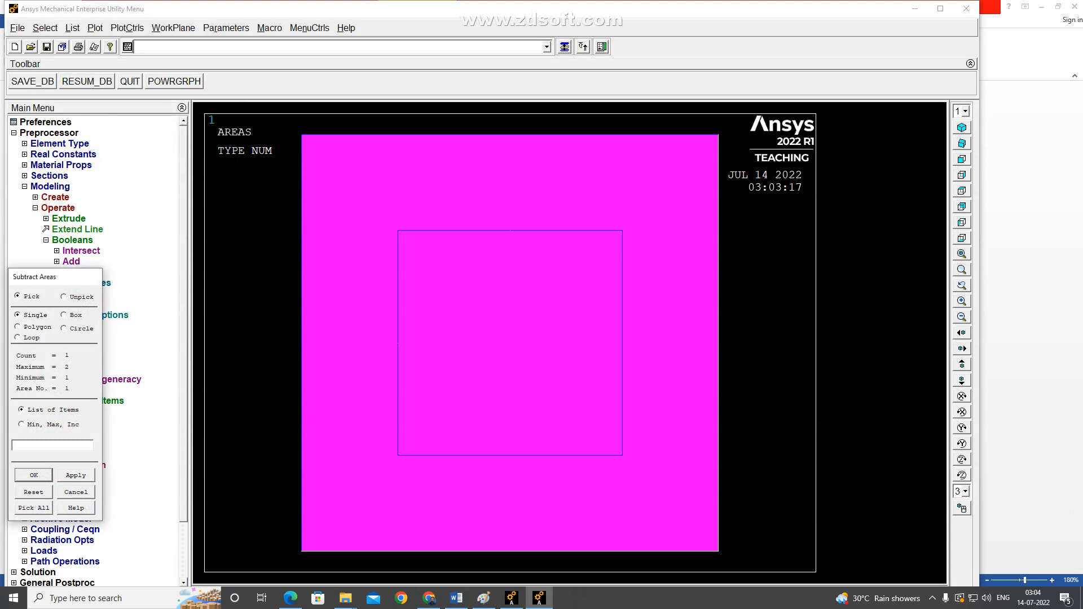
pyautogui.click(34, 475)
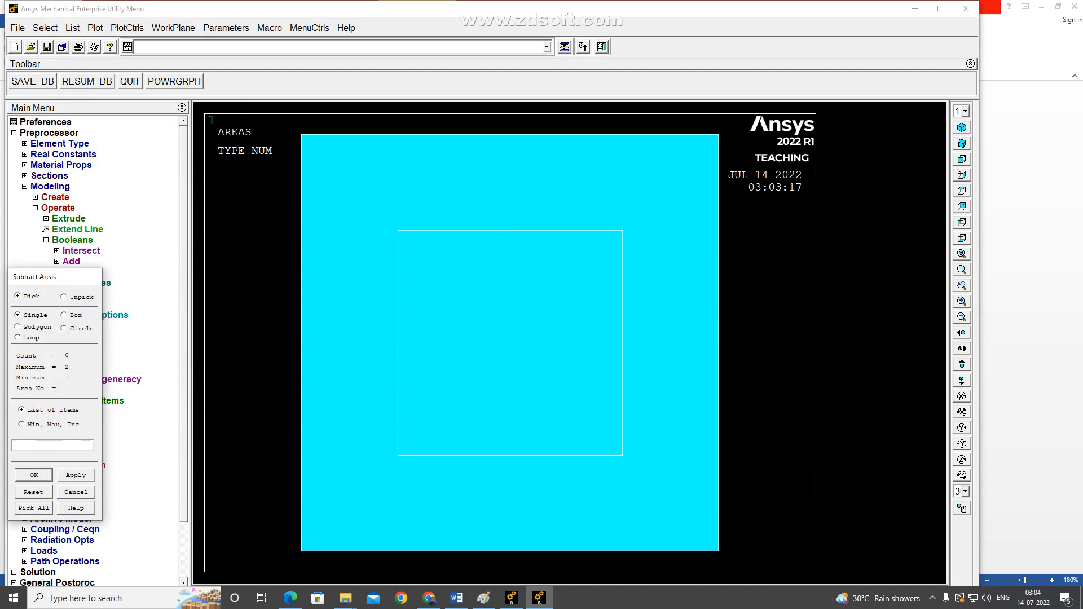
pyautogui.click(510, 343)
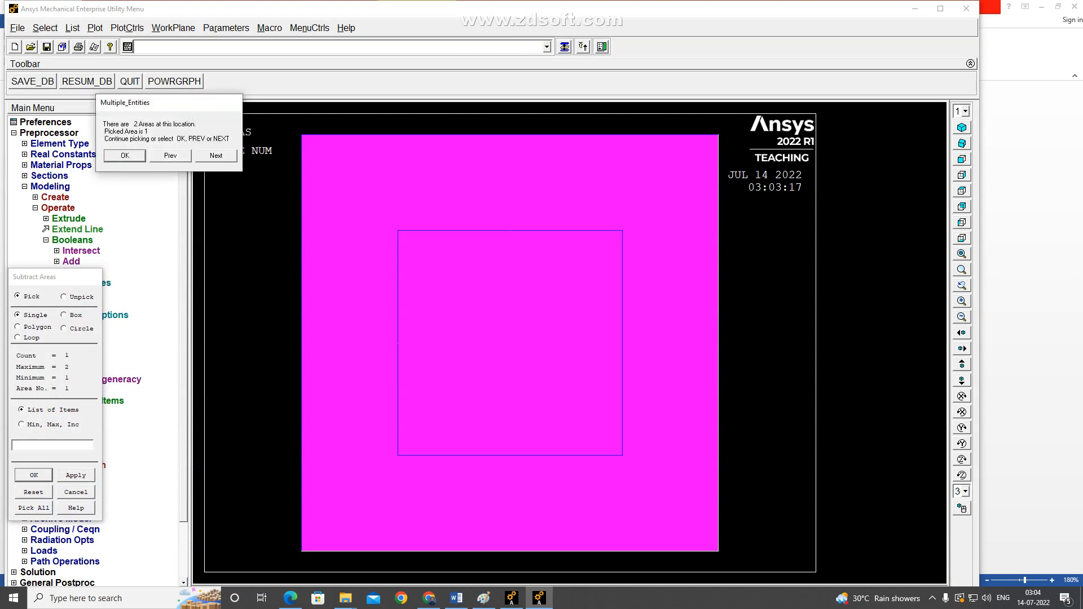
pyautogui.click(216, 156)
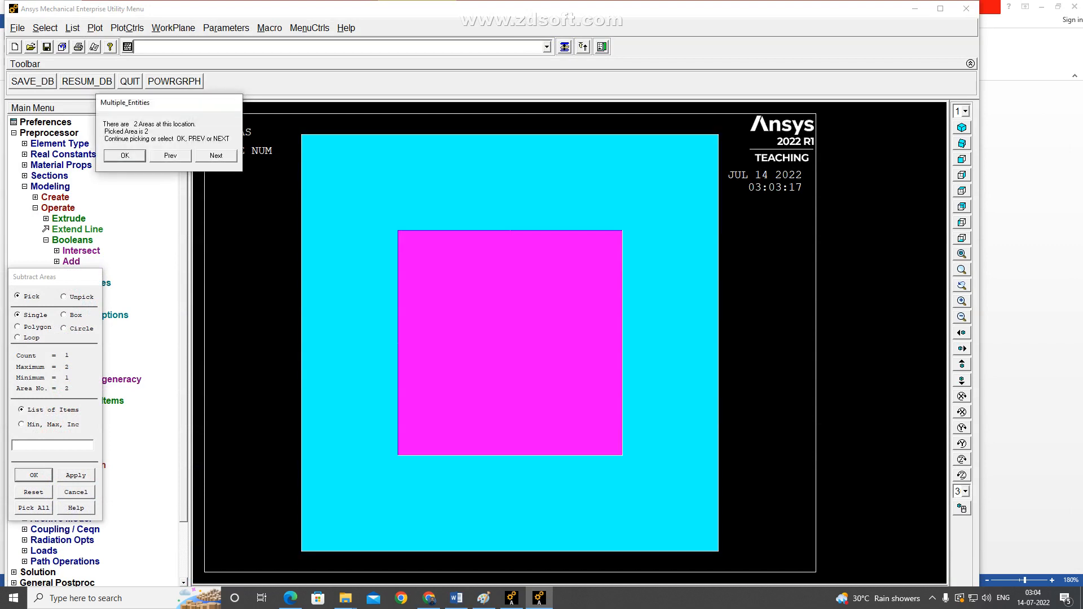
pyautogui.click(125, 156)
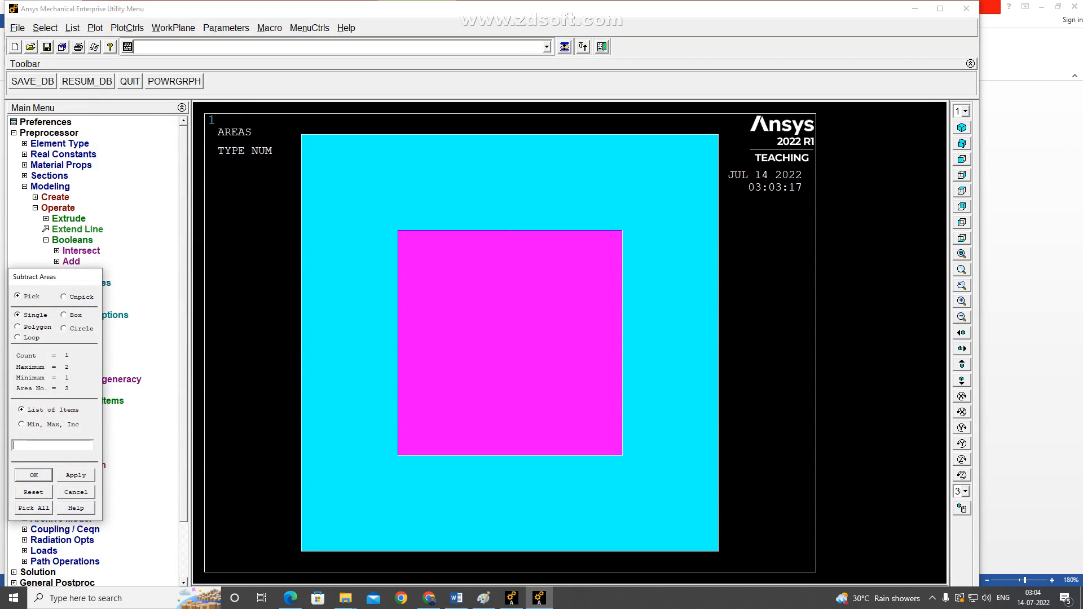
pyautogui.click(34, 476)
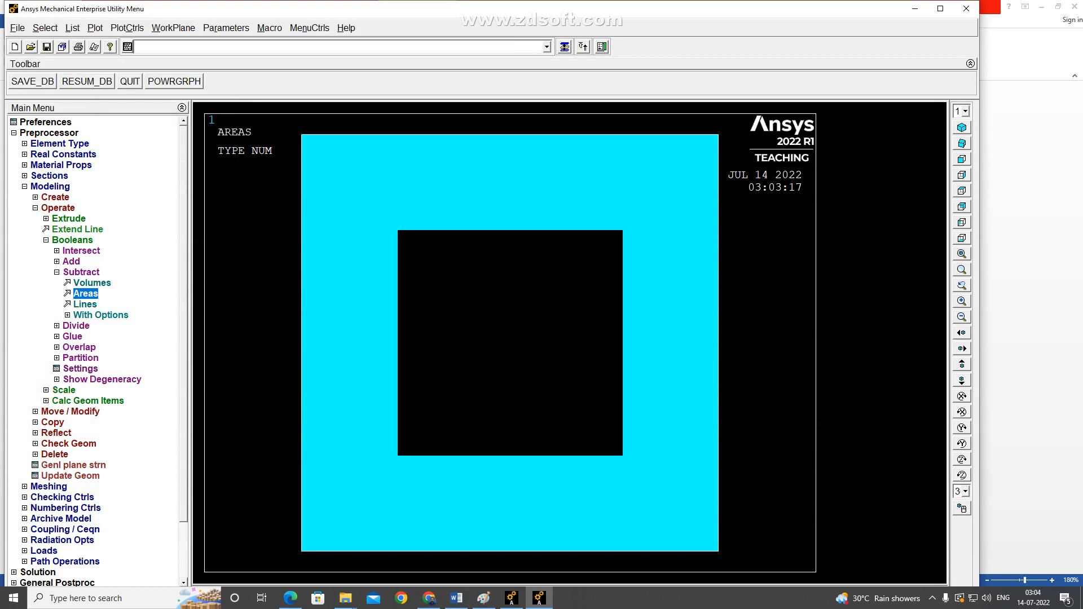
# Check the chimney figure in Word, and create a 14 by 14 rectangular area by centre and corner at WP X 0, WP Y 0.
pyautogui.hotkey('alt', 'Tab')
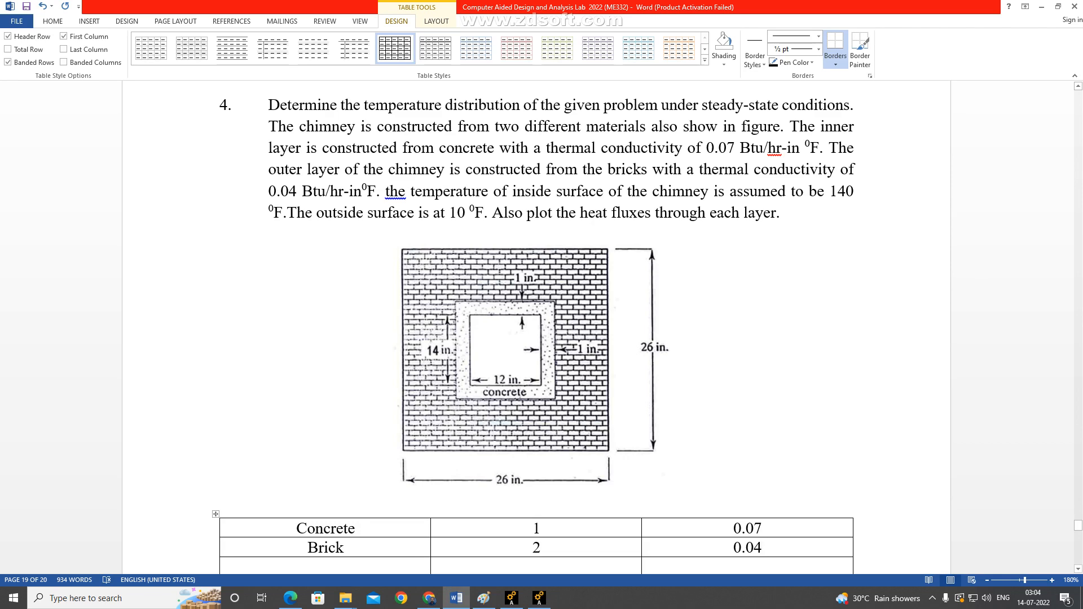
pyautogui.hotkey('alt', 'Tab')
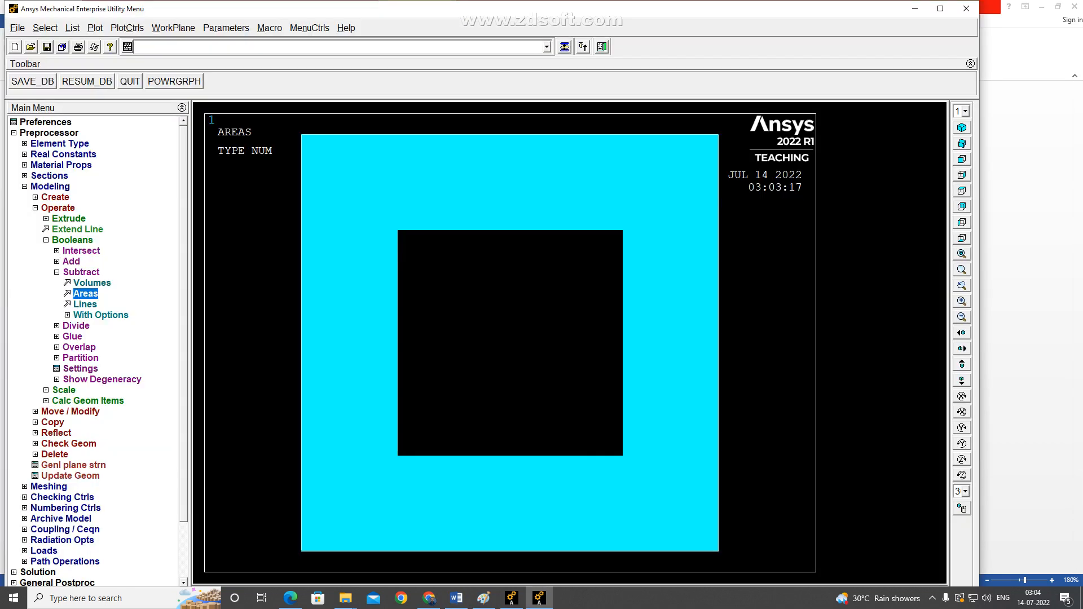
pyautogui.click(56, 197)
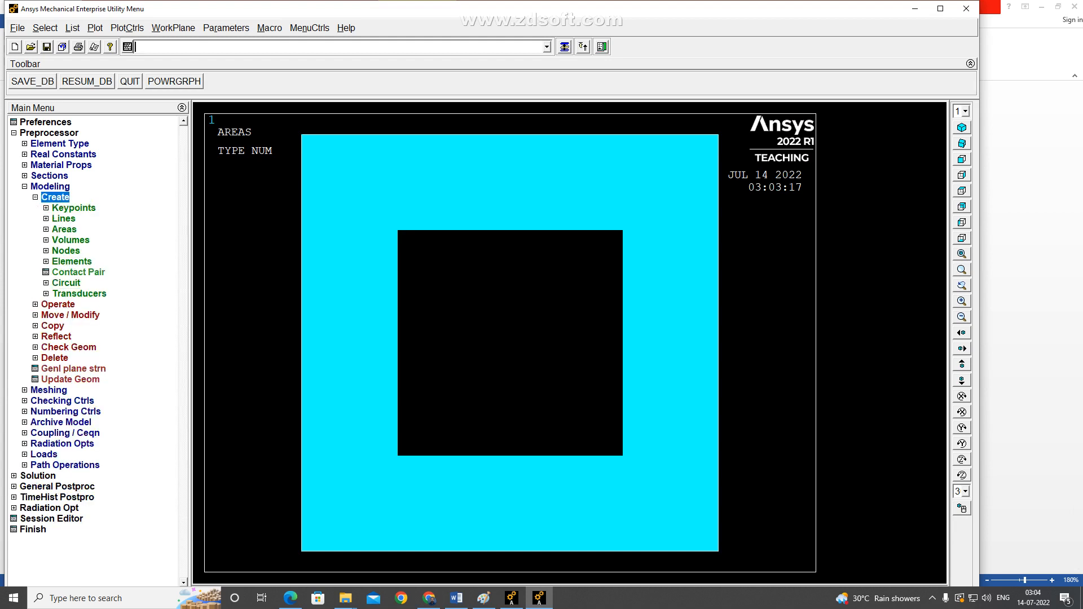
pyautogui.click(63, 229)
pyautogui.click(110, 272)
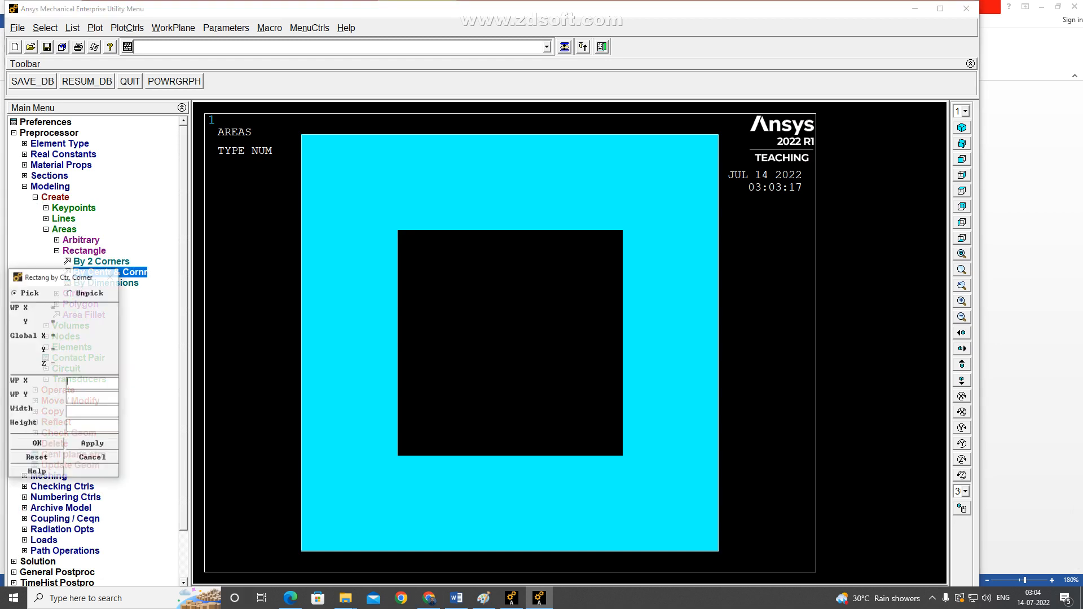
pyautogui.write('0')
pyautogui.press('Tab')
pyautogui.write('0')
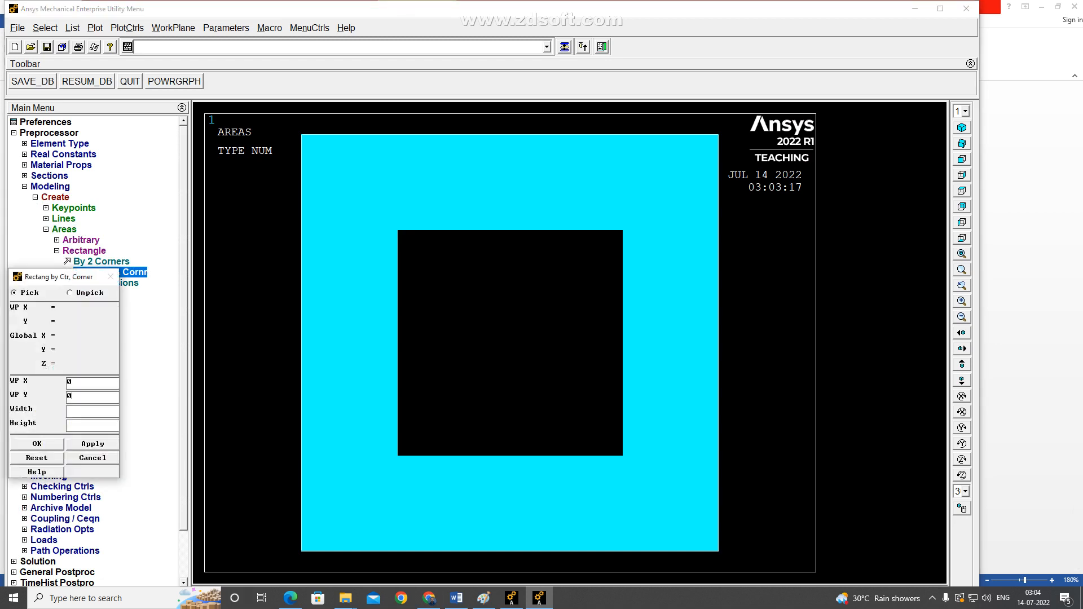
pyautogui.press('Tab')
pyautogui.write('14')
pyautogui.press('Tab')
pyautogui.write('1')
pyautogui.click(93, 444)
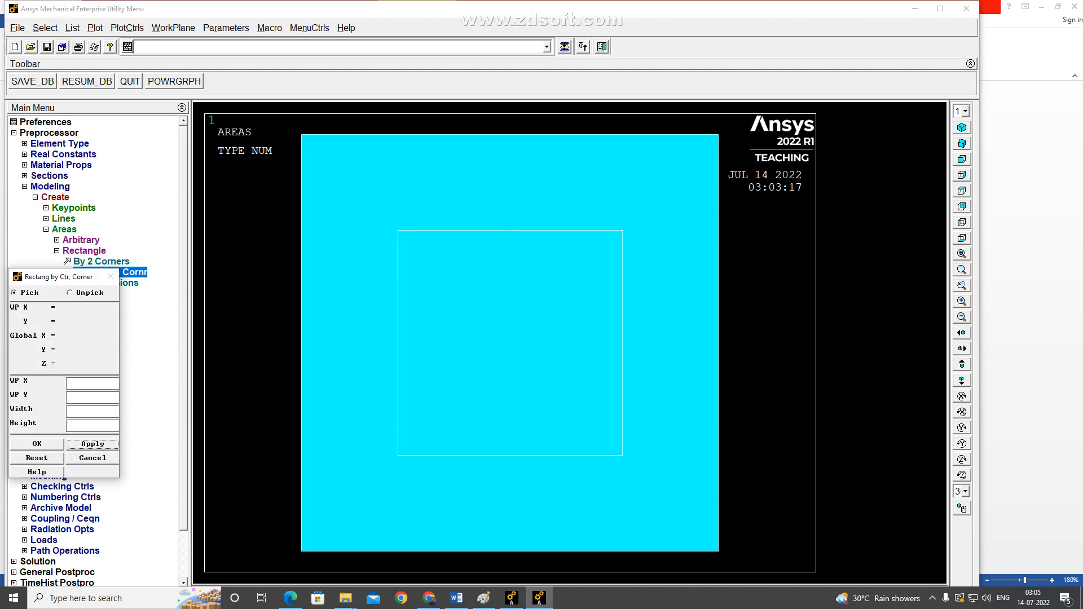
# Create a 12 by 12 rectangular area centred at WP X 0, WP Y 0, and check it against the chimney figure in Word.
pyautogui.click(93, 384)
pyautogui.write('0')
pyautogui.press('Tab')
pyautogui.write('0')
pyautogui.press('Tab')
pyautogui.write('12')
pyautogui.press('Tab')
pyautogui.write('12')
pyautogui.press('Return')
pyautogui.hotkey('alt', 'Tab')
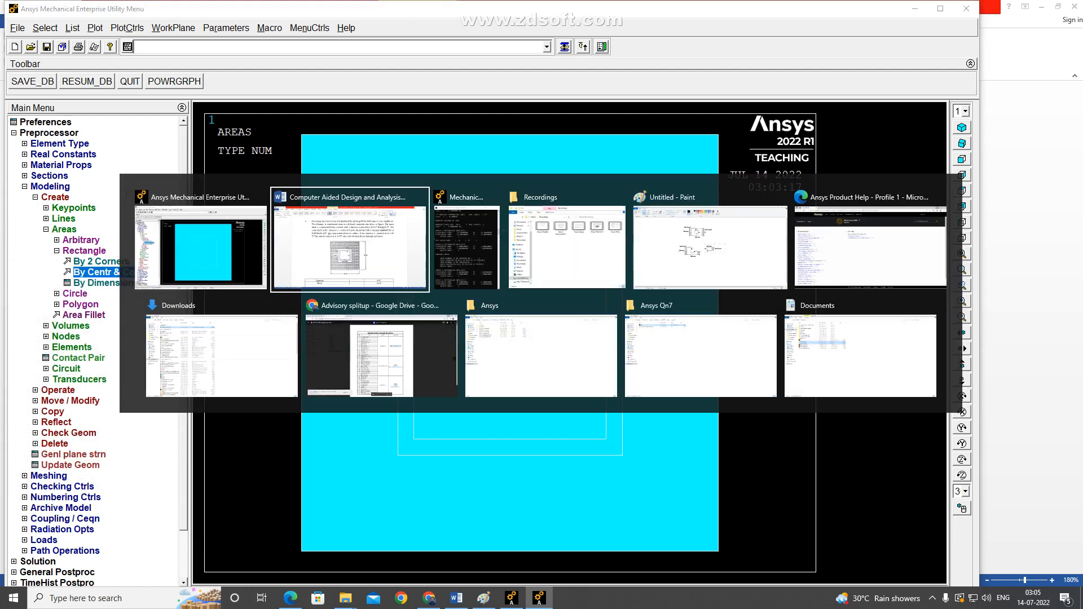
pyautogui.hotkey('alt', 'Tab')
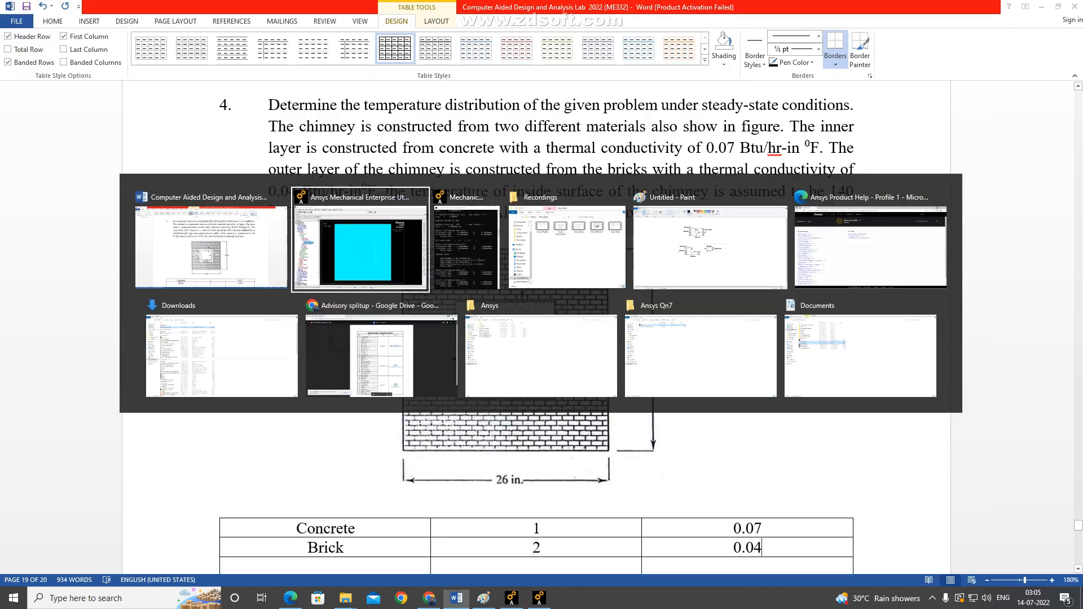
# Subtract the 12 by 12 area from the 14 by 14 area with a Boolean operation.
pyautogui.click(64, 230)
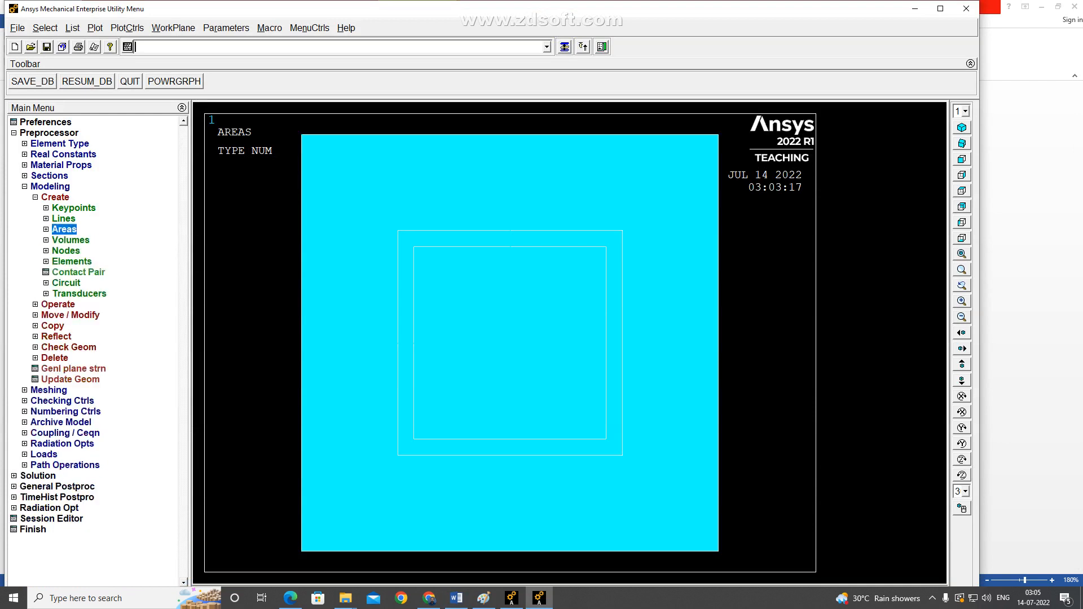
pyautogui.click(58, 305)
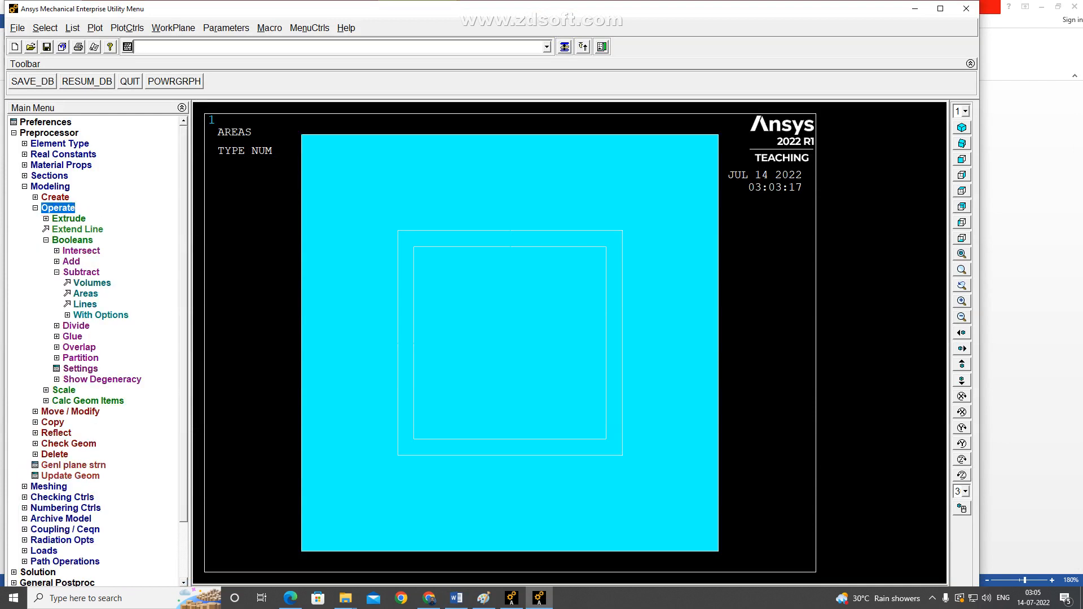
pyautogui.click(86, 293)
pyautogui.click(510, 339)
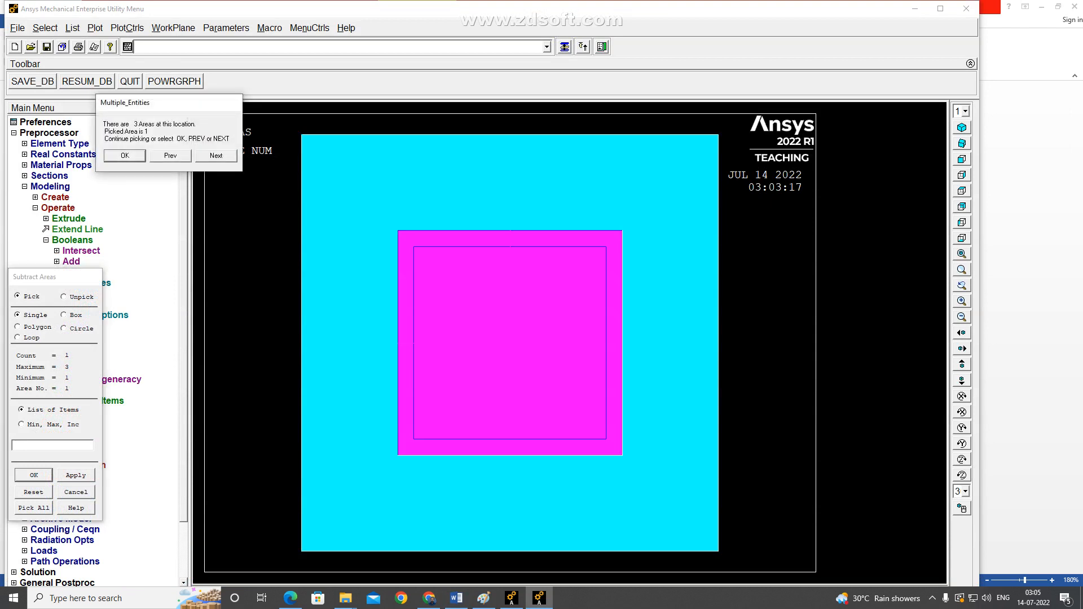
pyautogui.click(125, 155)
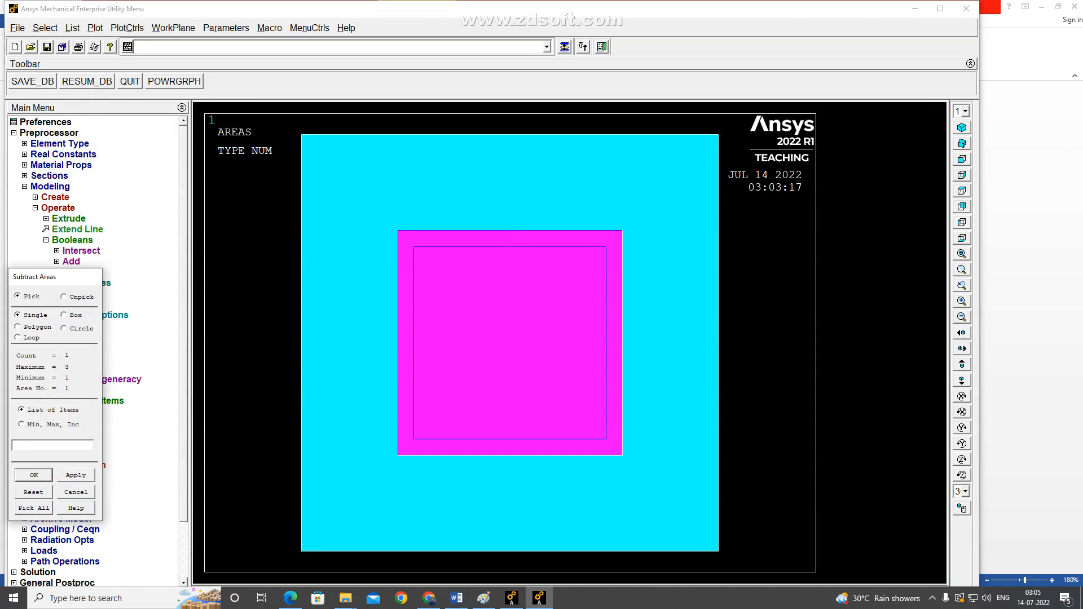
pyautogui.click(34, 475)
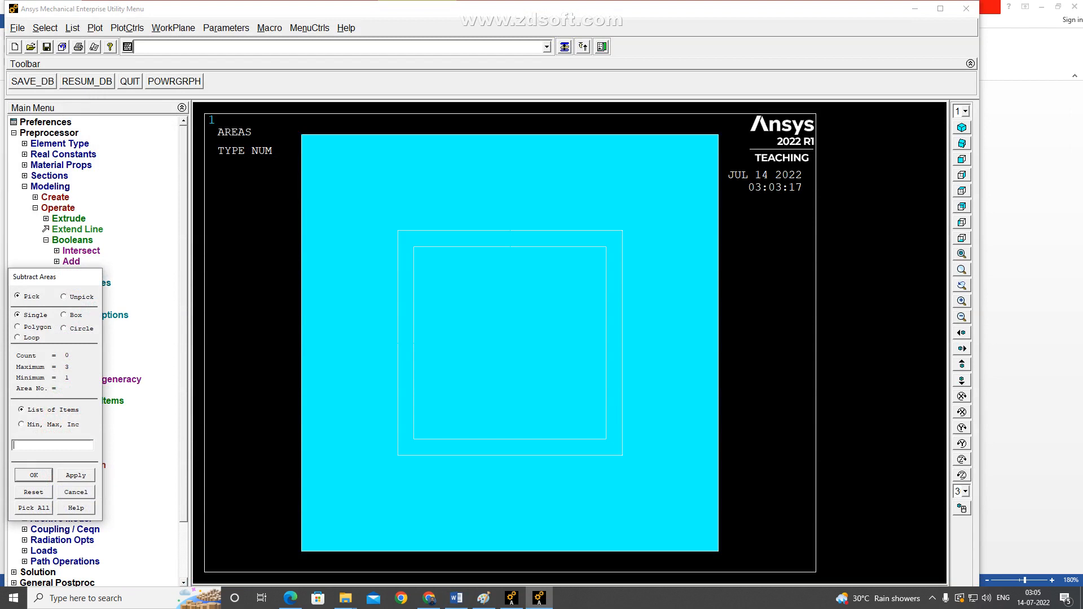
pyautogui.click(510, 343)
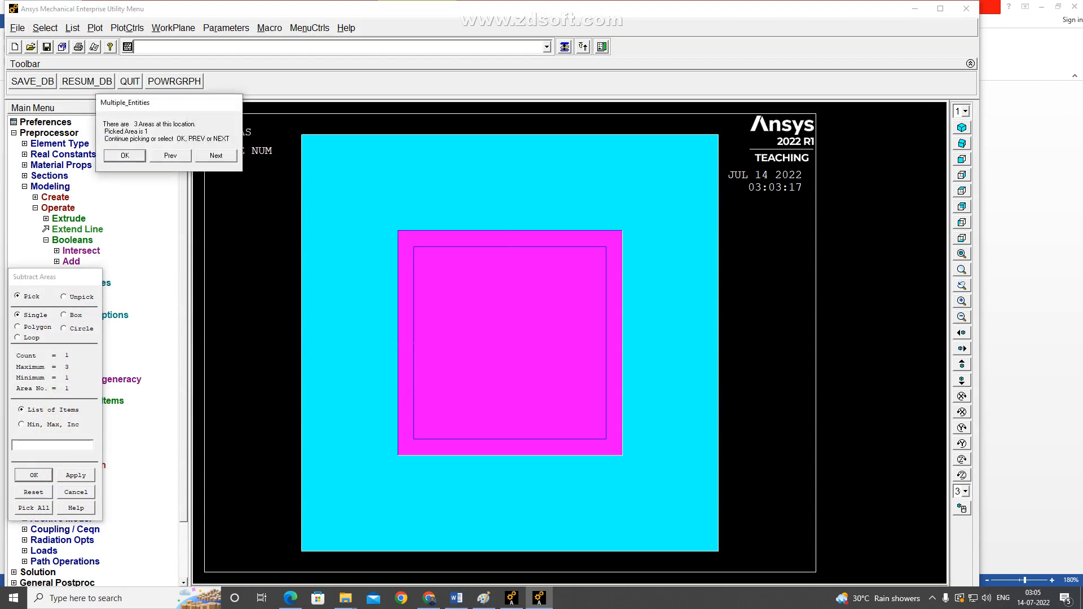
pyautogui.click(216, 156)
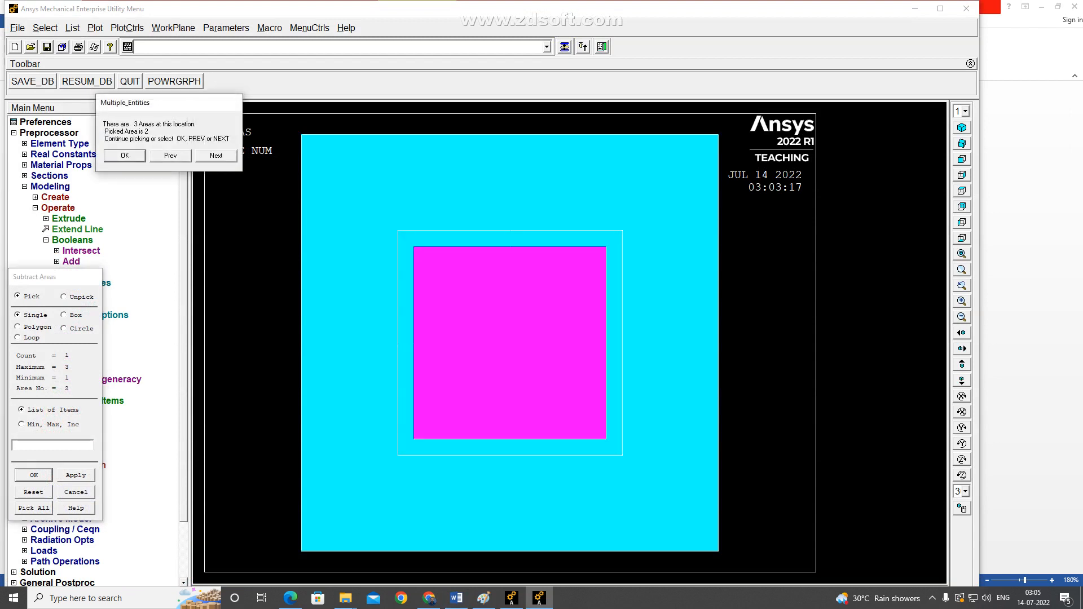
pyautogui.click(124, 156)
pyautogui.click(33, 475)
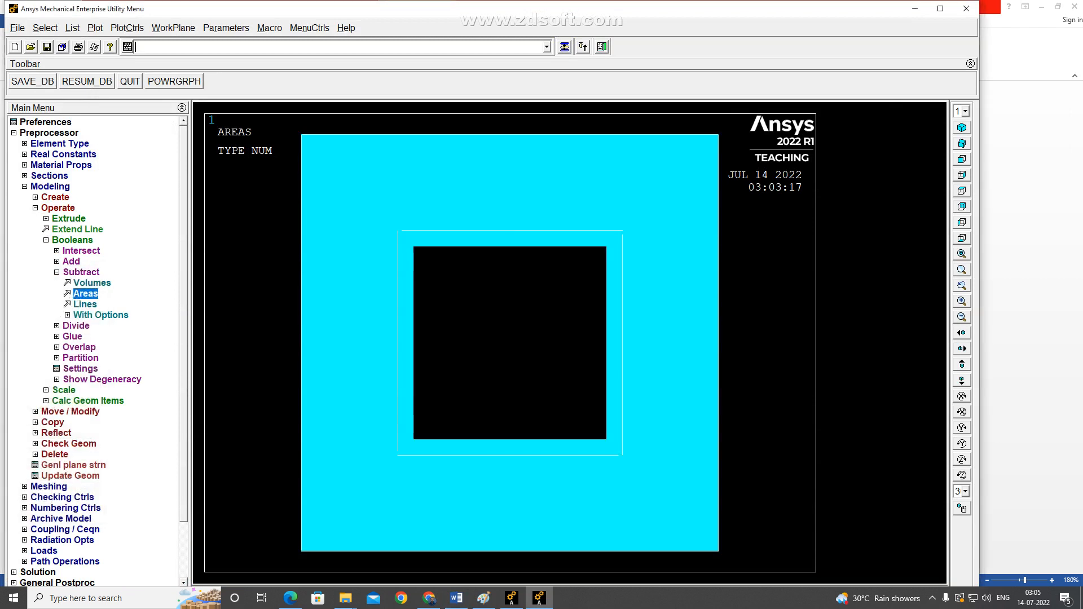
# Inspect the material number choices in the default meshing attributes, and compare them with the concrete and brick table in Word.
pyautogui.click(50, 187)
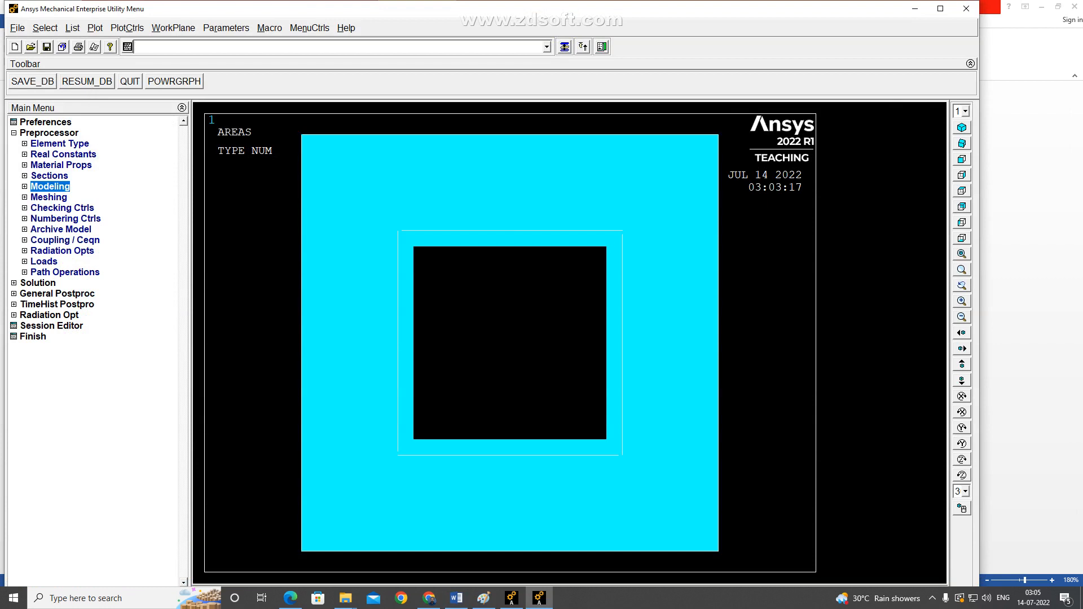
pyautogui.click(48, 197)
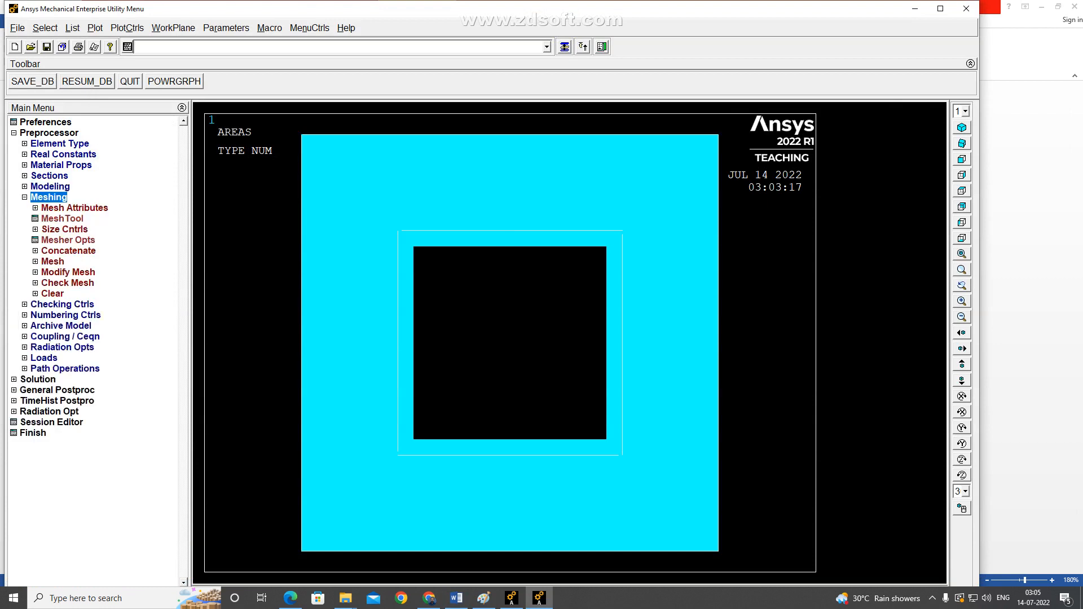
pyautogui.click(74, 208)
pyautogui.click(83, 219)
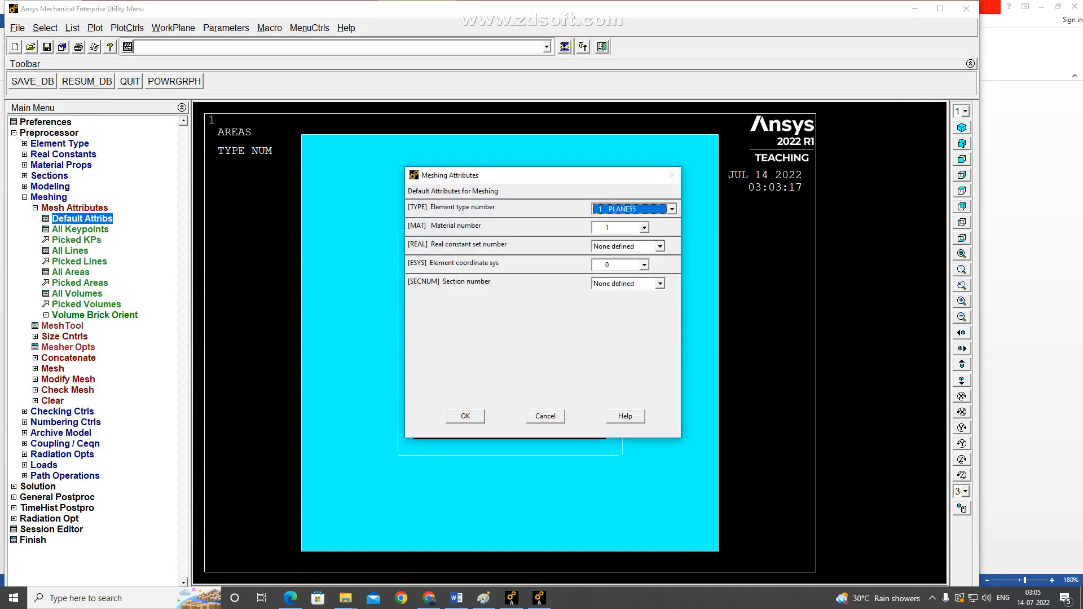
pyautogui.click(645, 228)
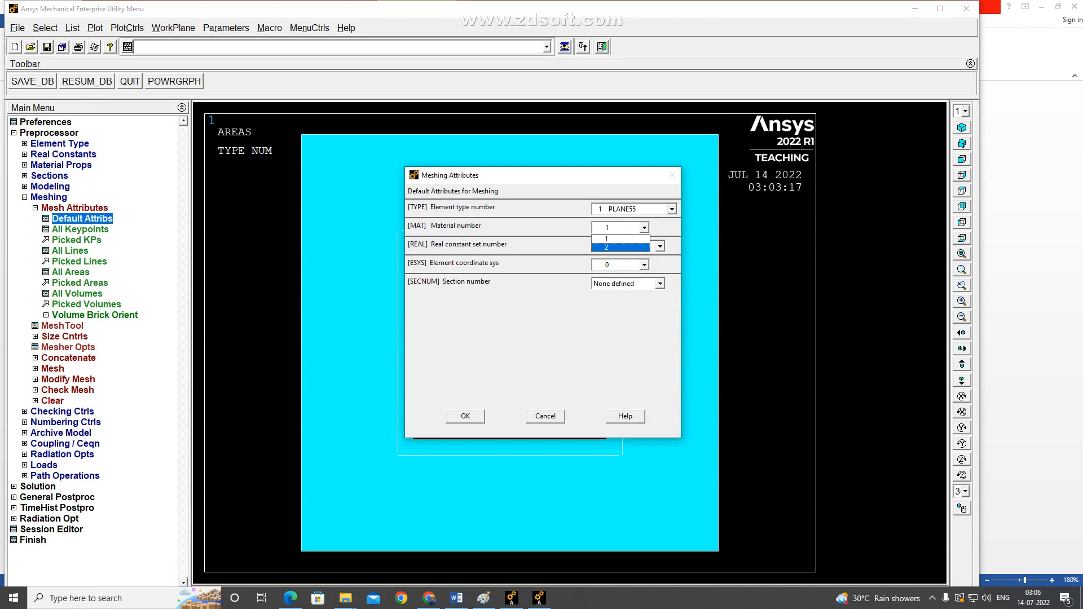
pyautogui.click(620, 239)
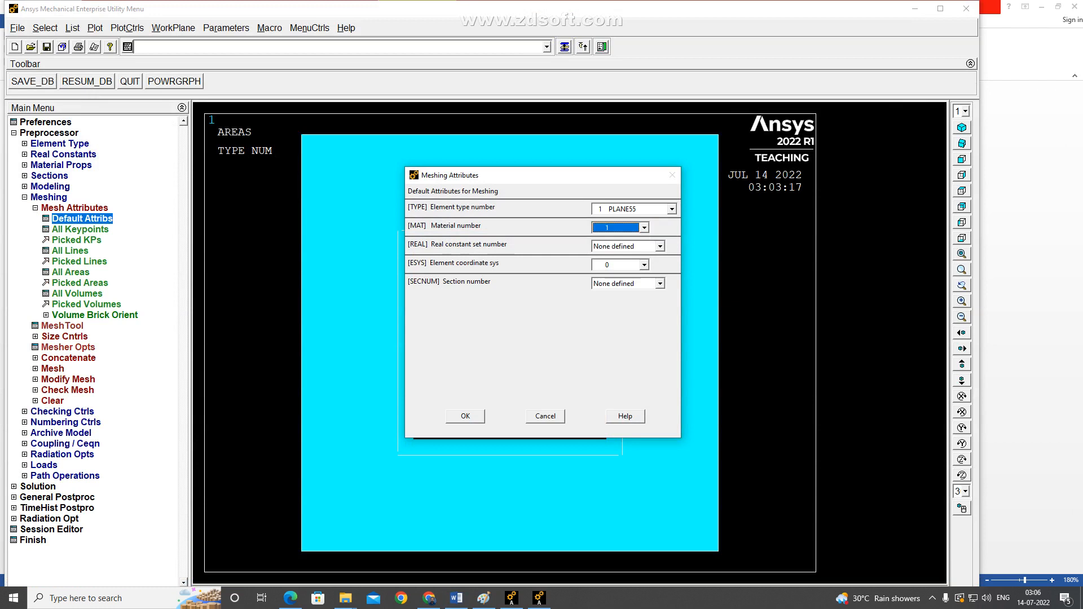
pyautogui.click(545, 417)
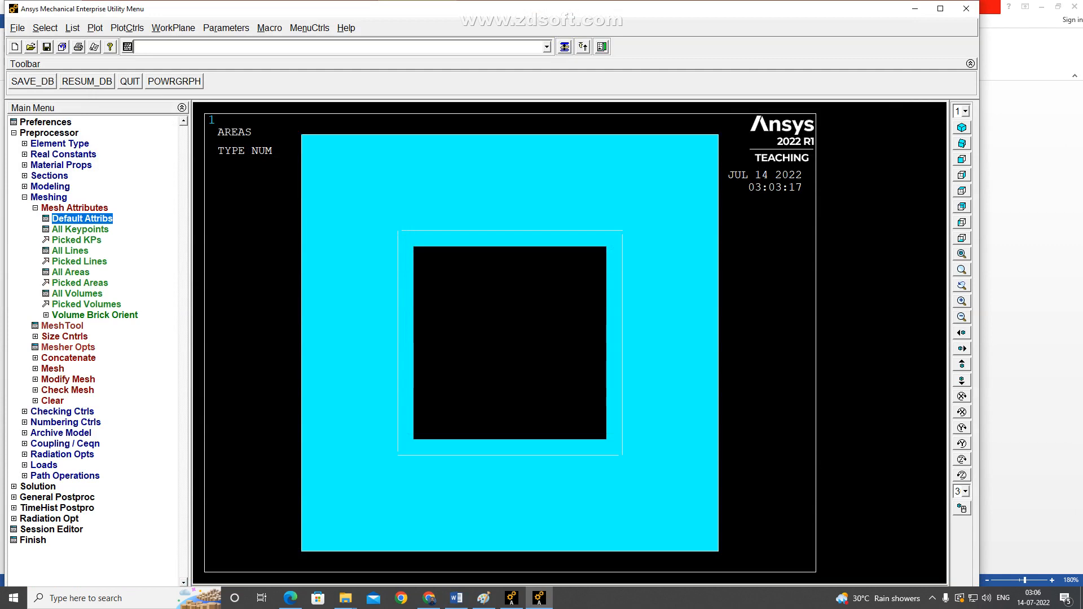
pyautogui.hotkey('alt', 'Tab')
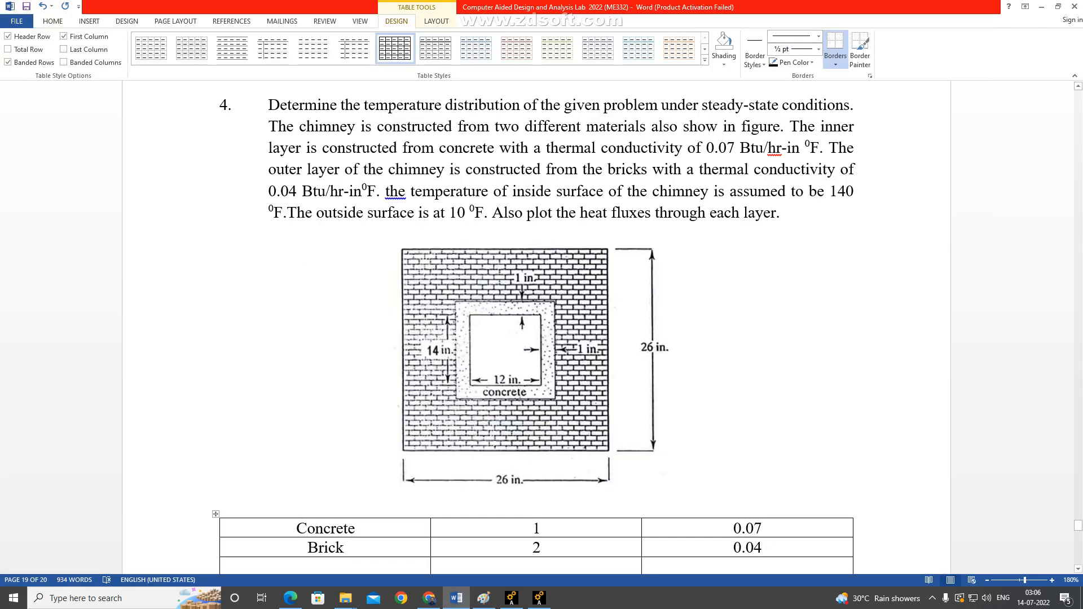
pyautogui.hotkey('alt', 'Tab')
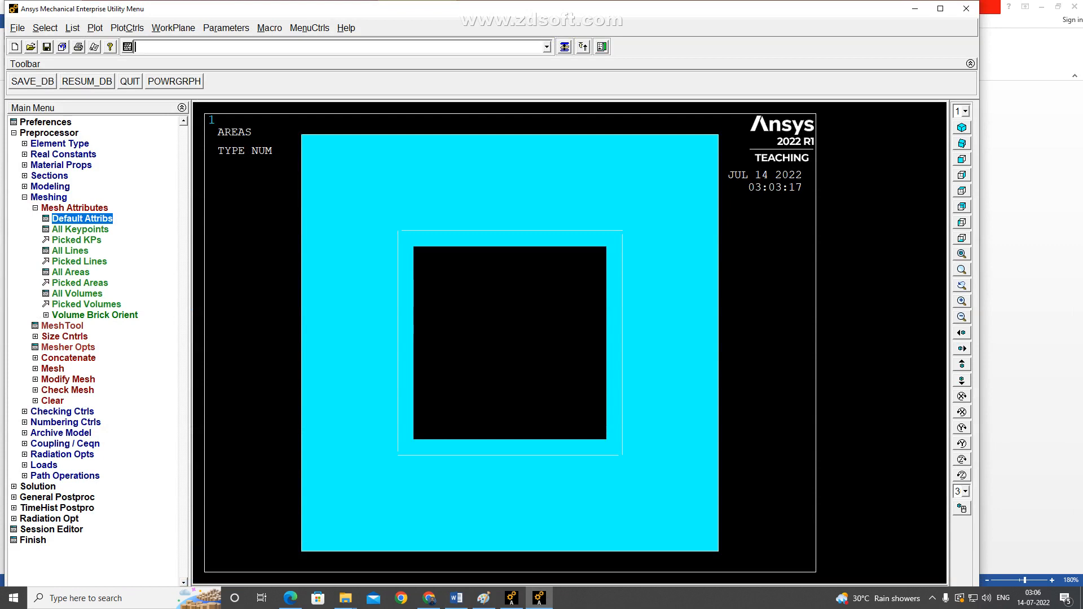
# Glue all the chimney areas together with a Boolean operation.
pyautogui.click(51, 186)
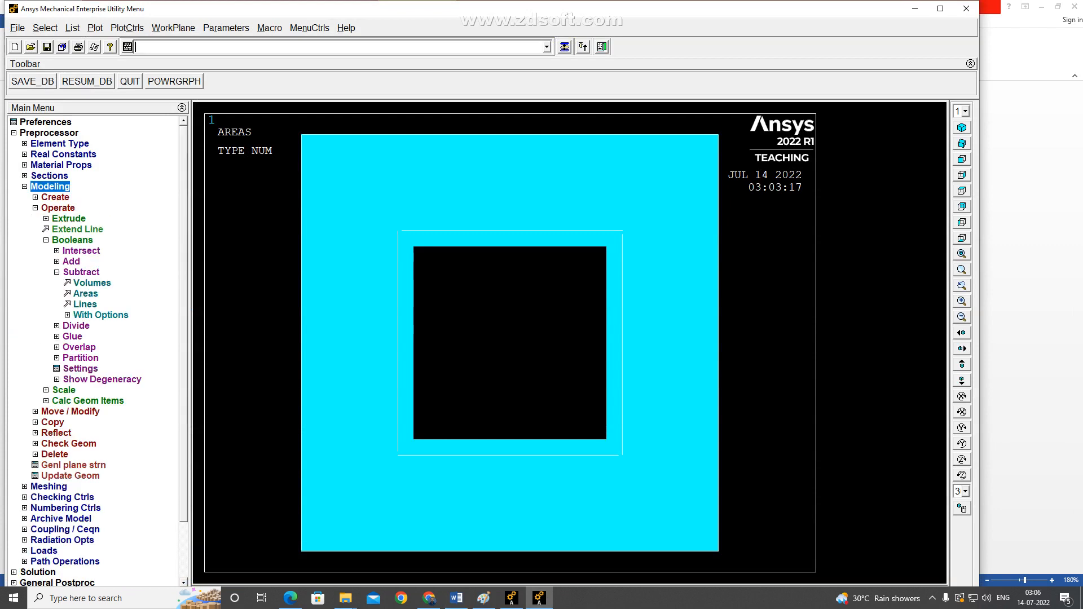
pyautogui.click(72, 240)
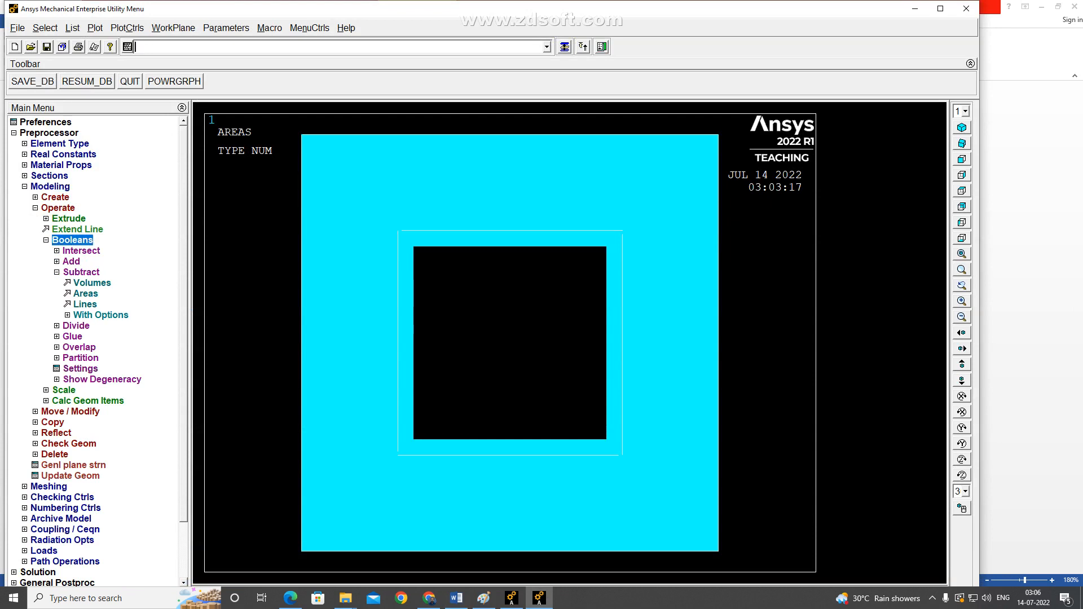
pyautogui.click(72, 240)
pyautogui.click(81, 273)
pyautogui.click(72, 294)
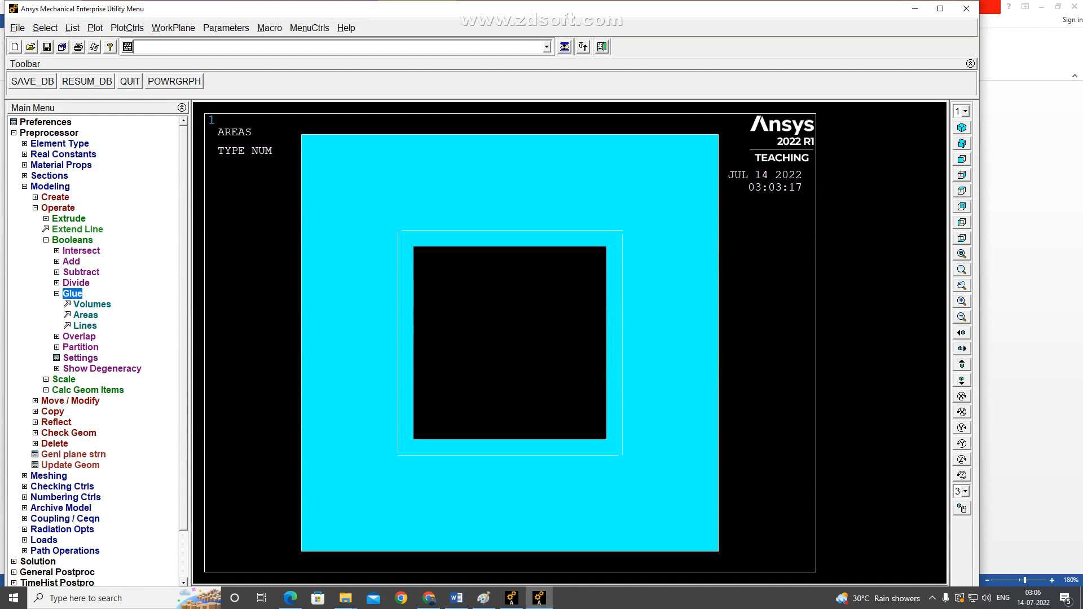
pyautogui.click(85, 316)
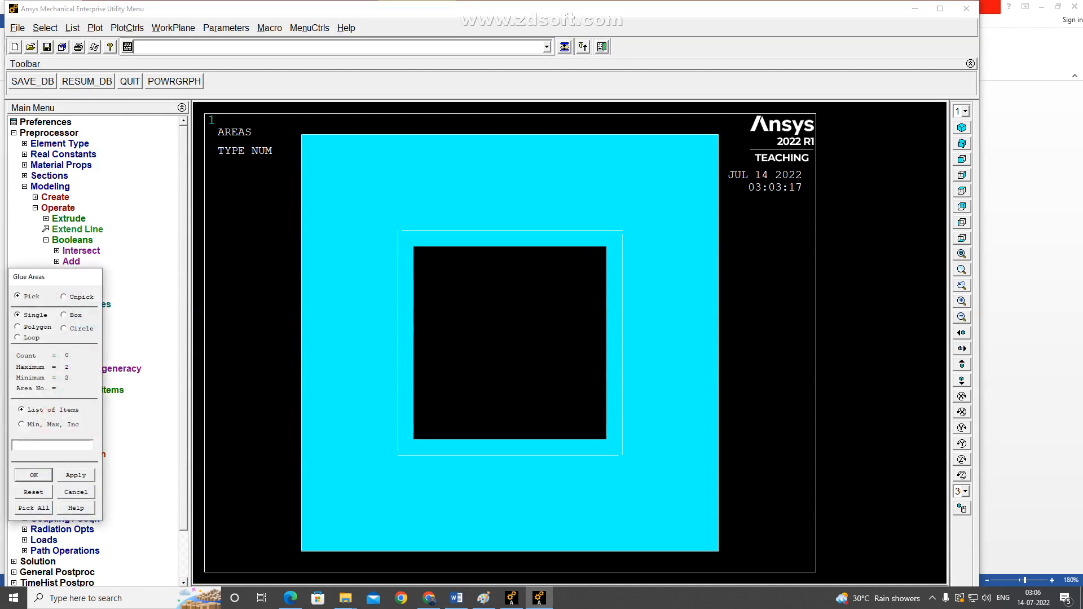
pyautogui.click(34, 508)
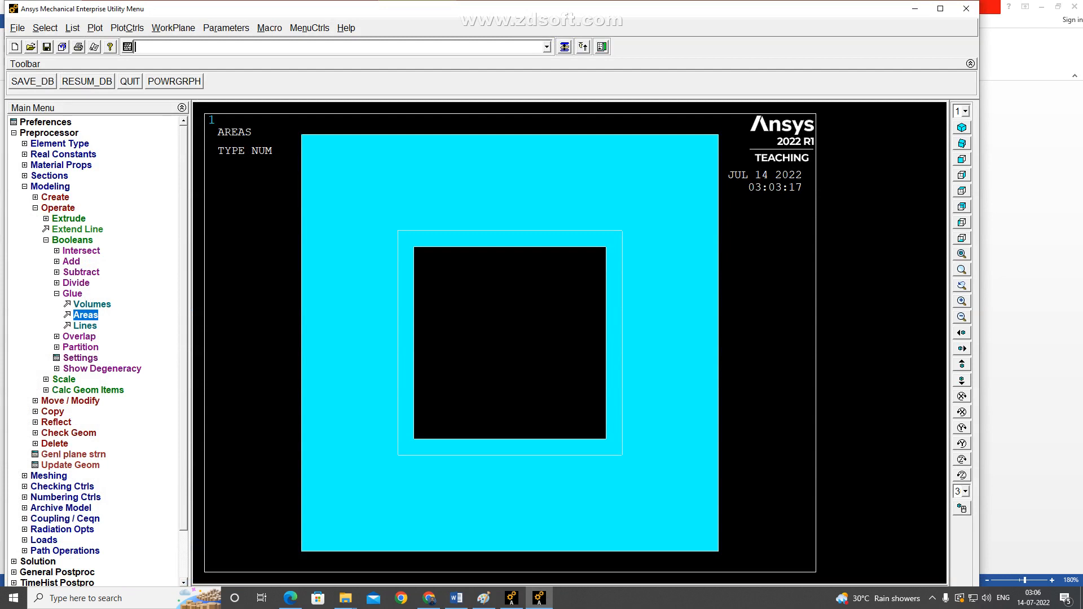
# Check the material table in Word, and accept element type 1 PLANE55 and material number 1 as default meshing attributes for the concrete layer.
pyautogui.click(50, 187)
pyautogui.click(49, 197)
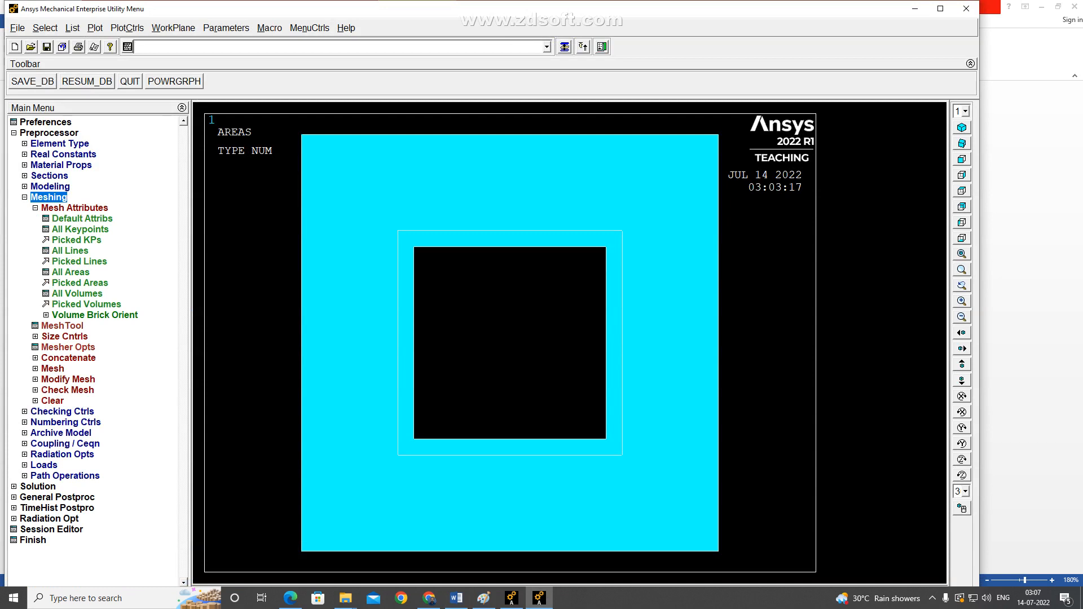
pyautogui.click(83, 219)
pyautogui.click(466, 416)
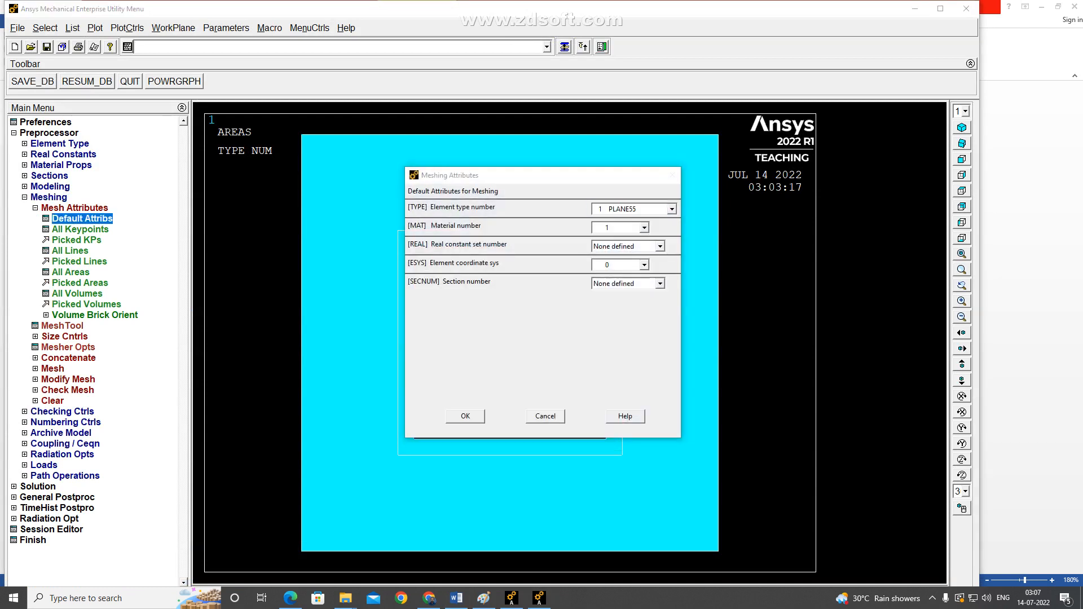
pyautogui.click(457, 599)
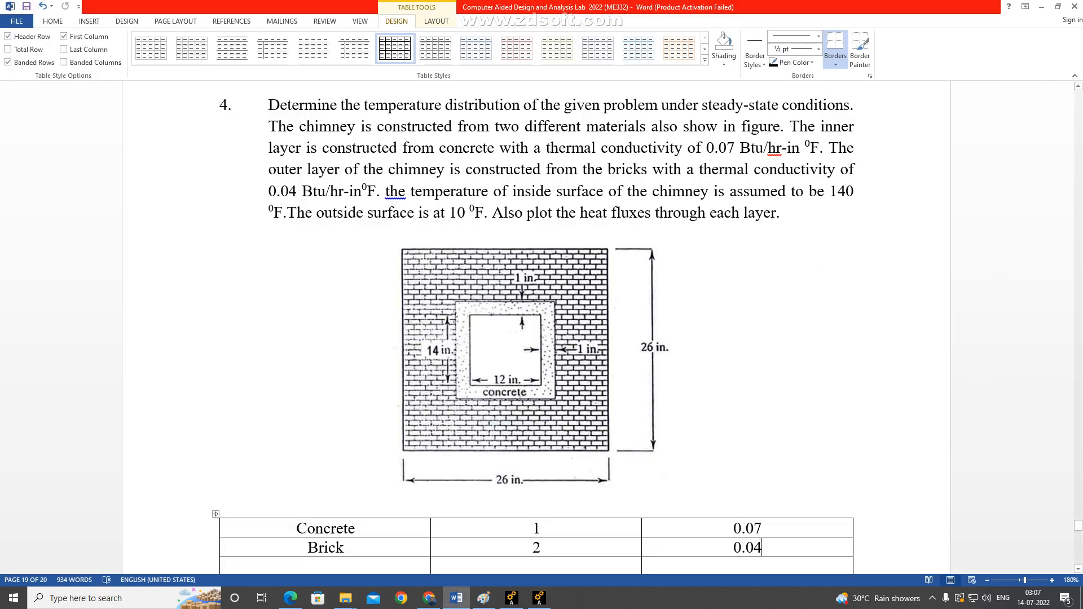
pyautogui.scroll(-3, 536, 327)
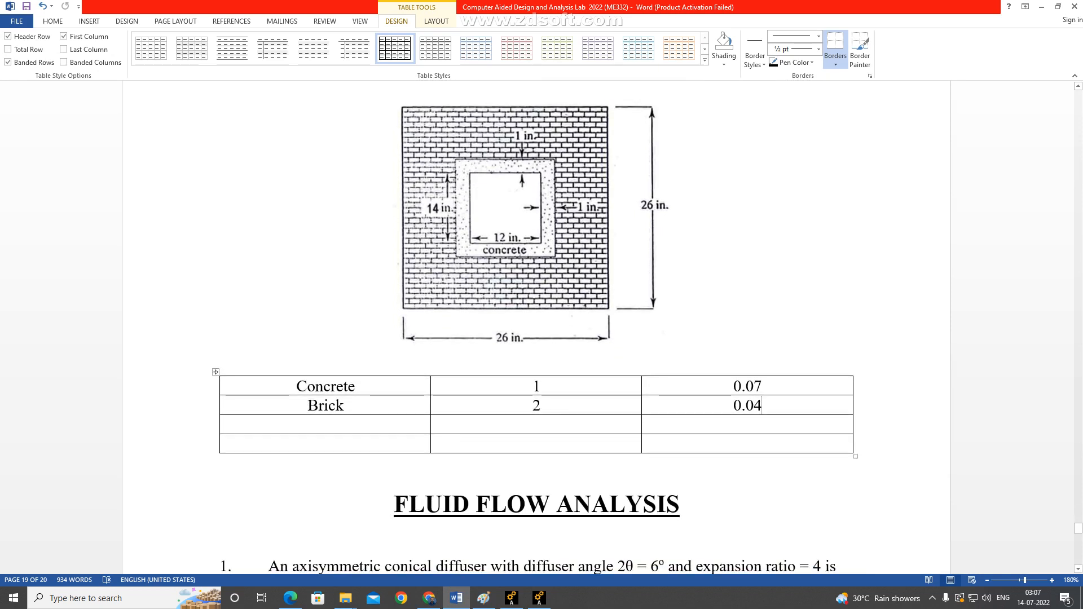
pyautogui.hotkey('alt', 'Tab')
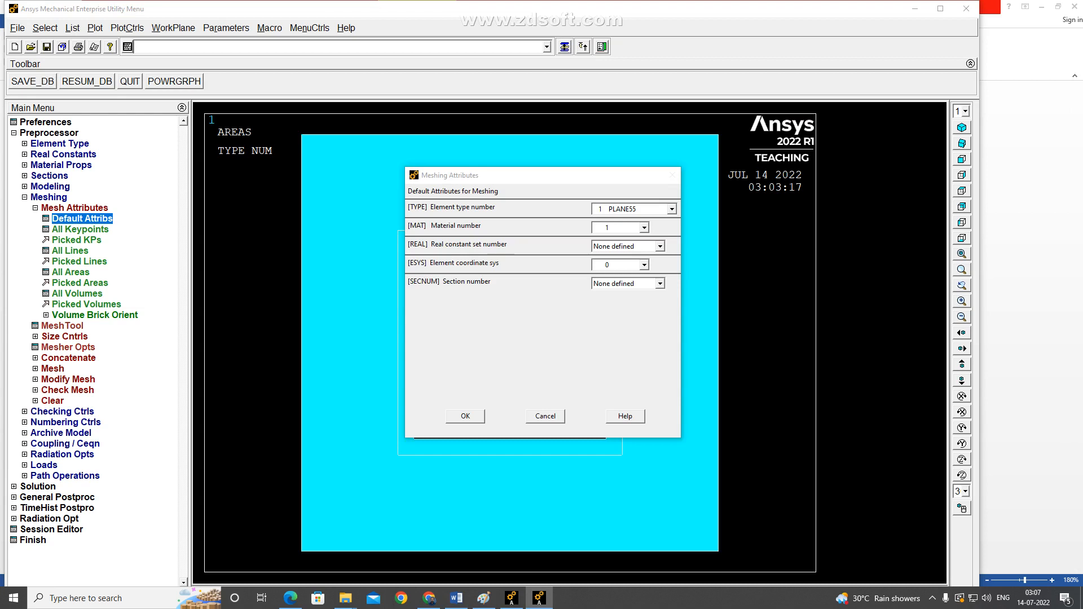
pyautogui.click(465, 417)
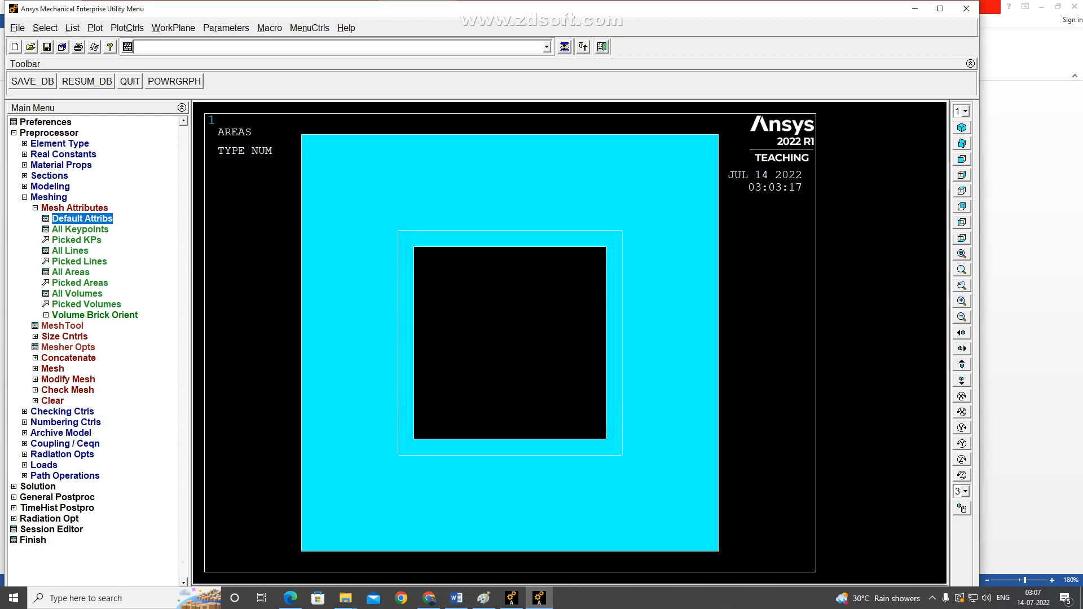
# Mesh the inner concrete ring with free quad elements, and plot all model entities together.
pyautogui.click(62, 326)
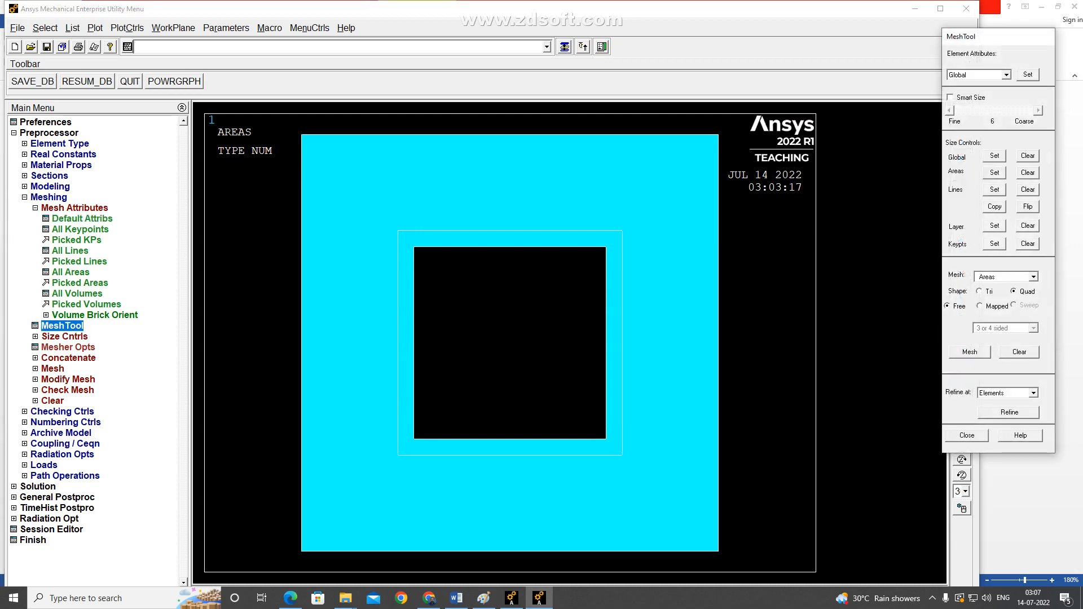
pyautogui.click(970, 353)
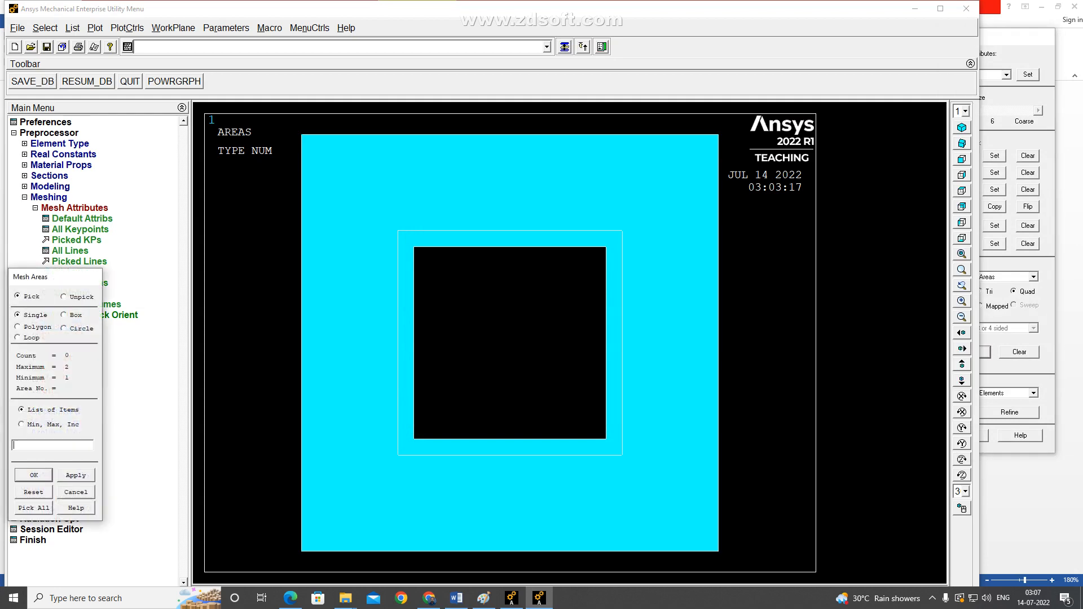
pyautogui.click(614, 343)
pyautogui.click(124, 155)
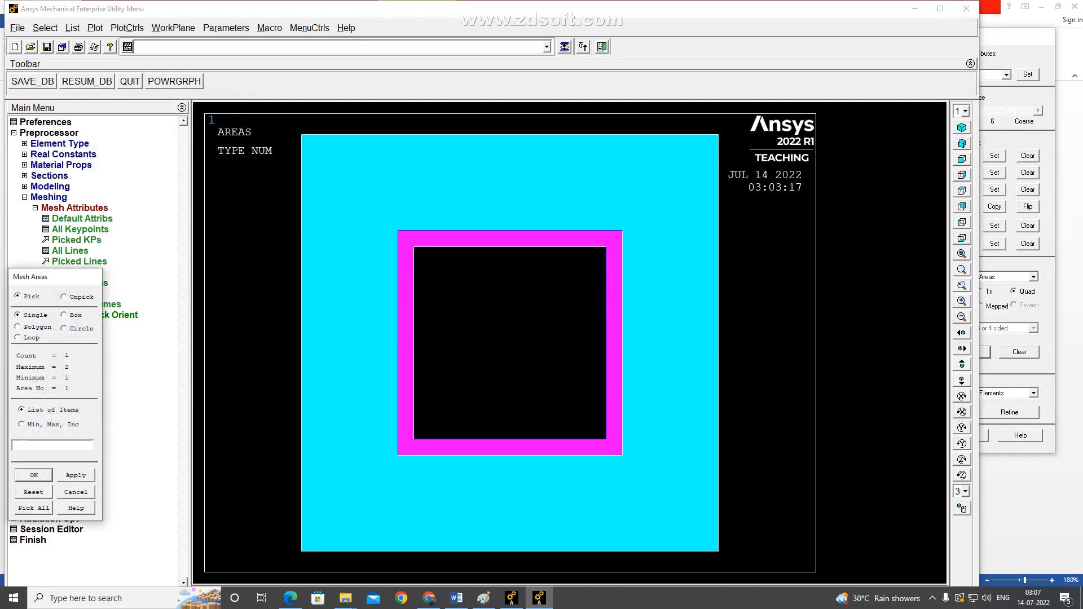
pyautogui.click(34, 475)
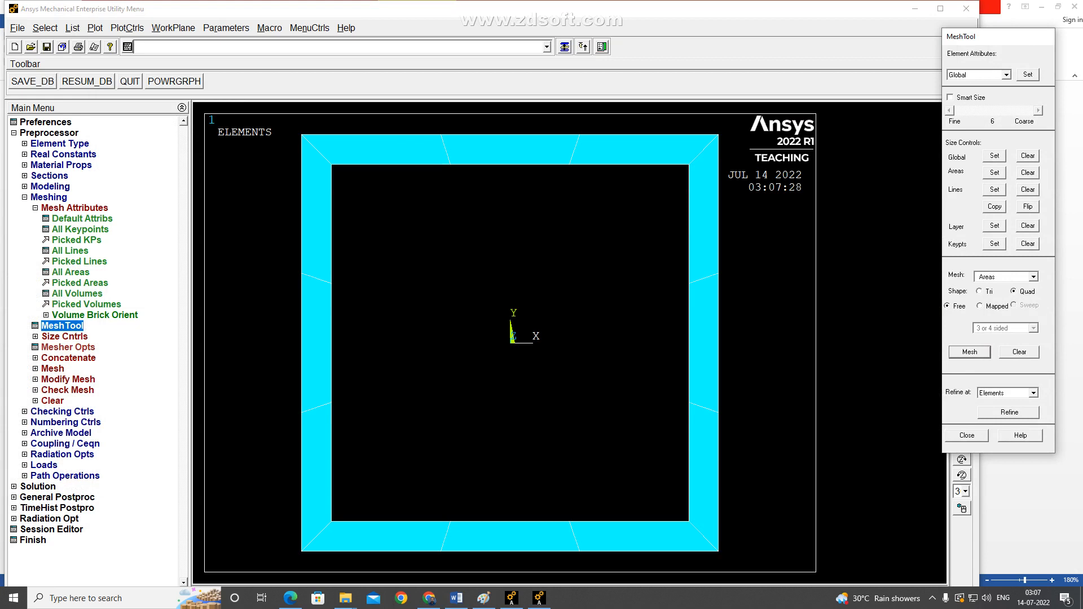
pyautogui.click(95, 27)
pyautogui.click(95, 28)
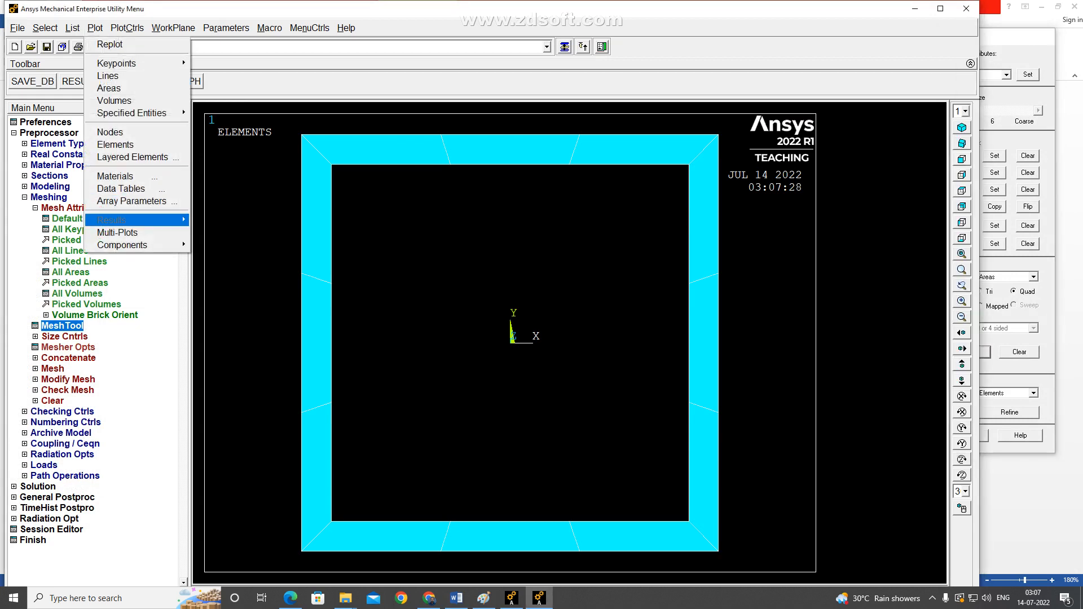
pyautogui.click(112, 232)
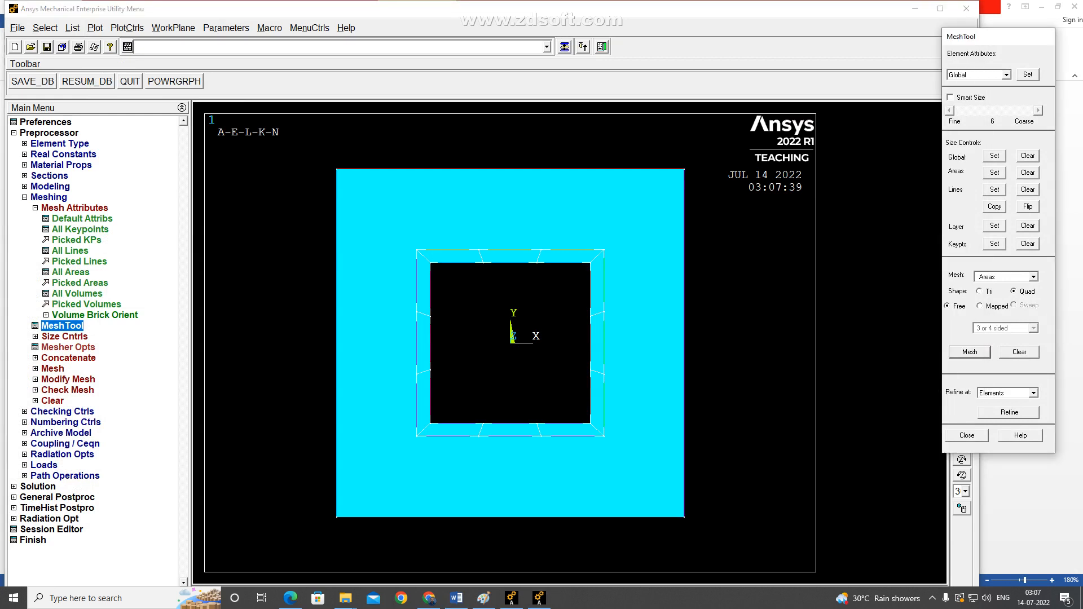
# Refine the mesh at the inner concrete ring area with refinement level 1 (Minimal).
pyautogui.click(65, 336)
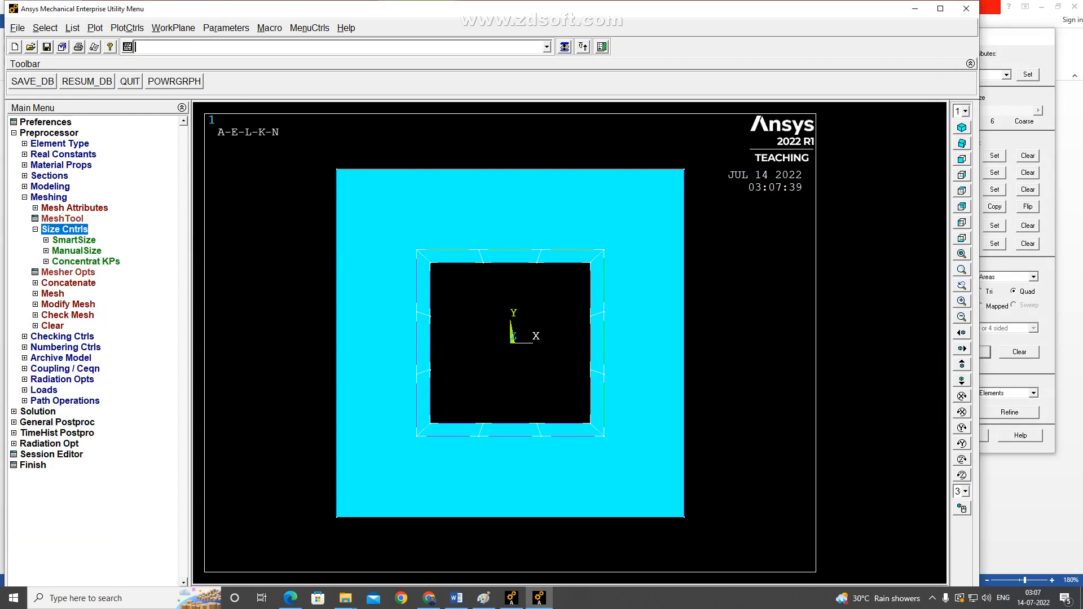
pyautogui.click(67, 305)
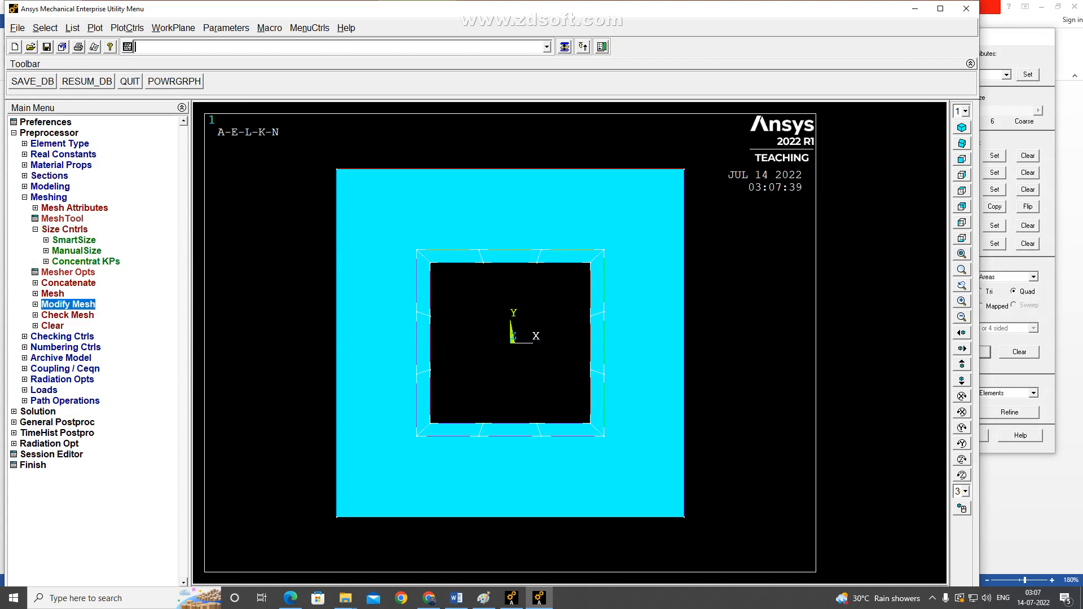
pyautogui.click(71, 283)
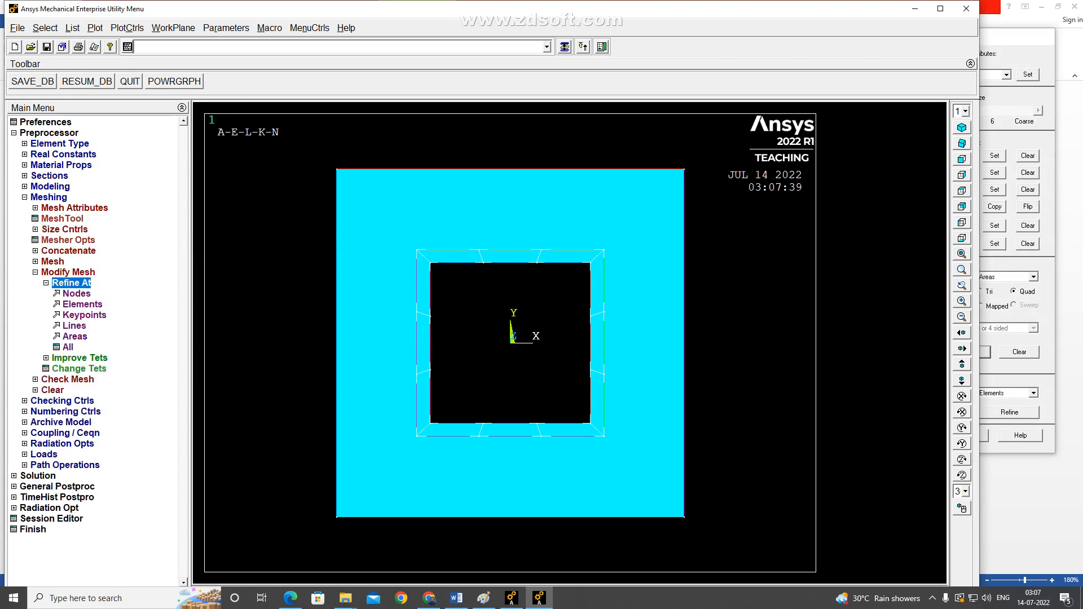
pyautogui.click(74, 337)
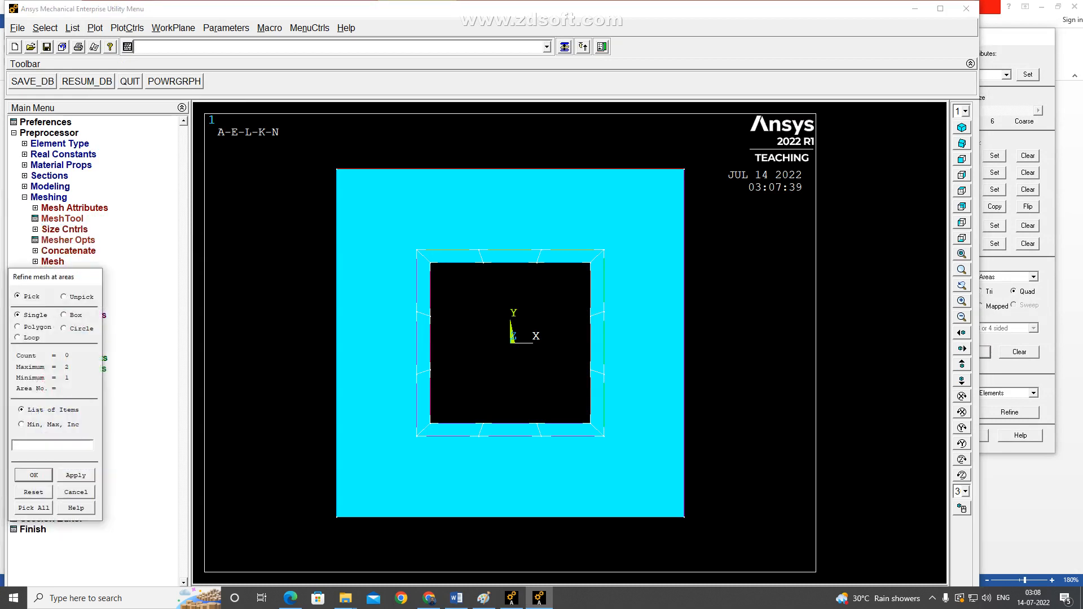
pyautogui.click(424, 343)
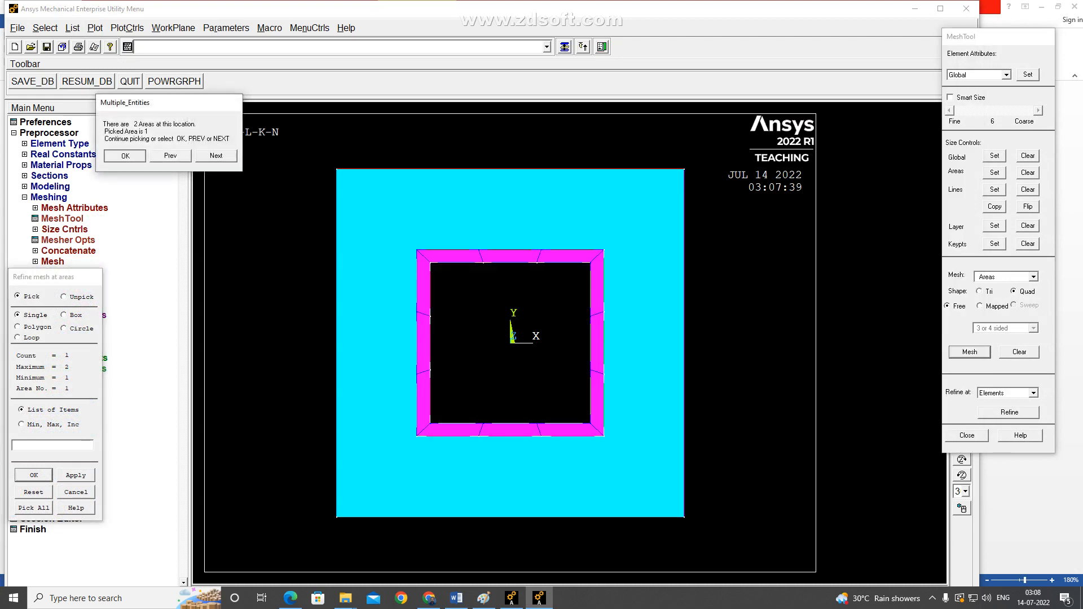
pyautogui.click(125, 156)
pyautogui.click(34, 475)
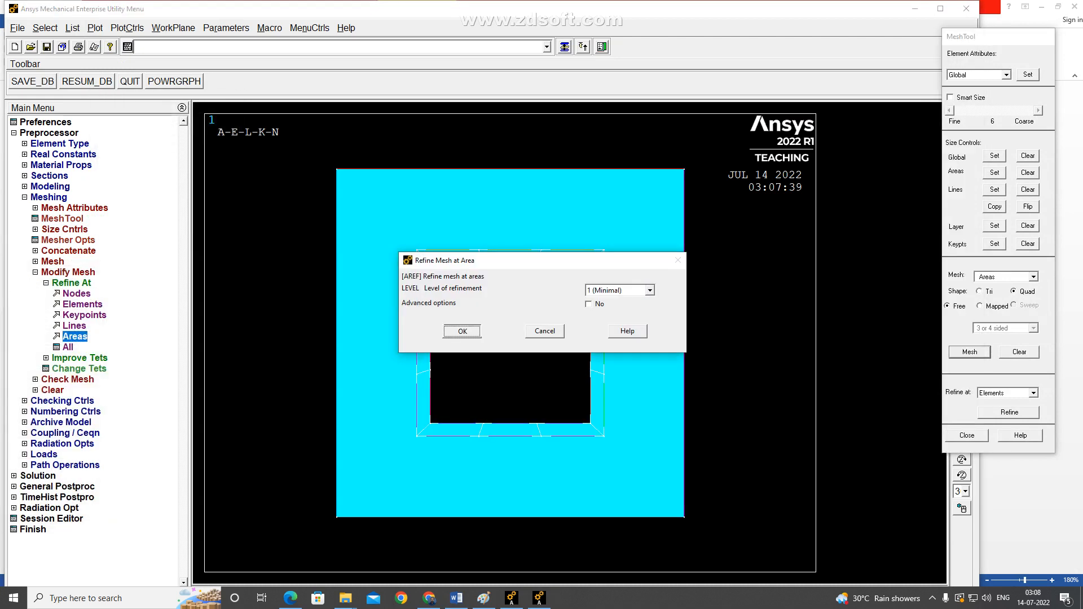
pyautogui.click(463, 332)
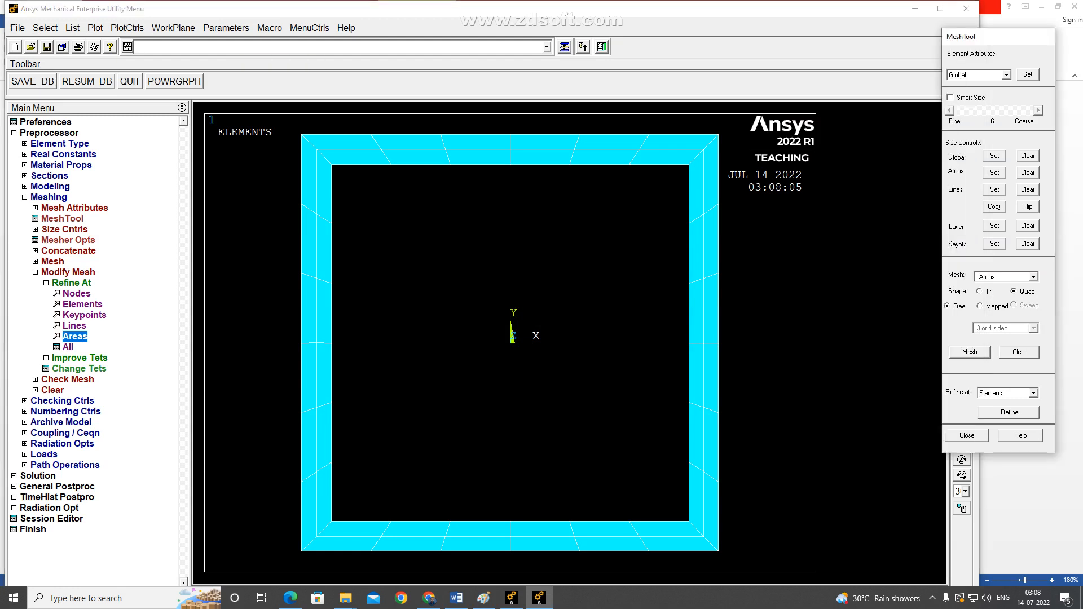
pyautogui.click(995, 172)
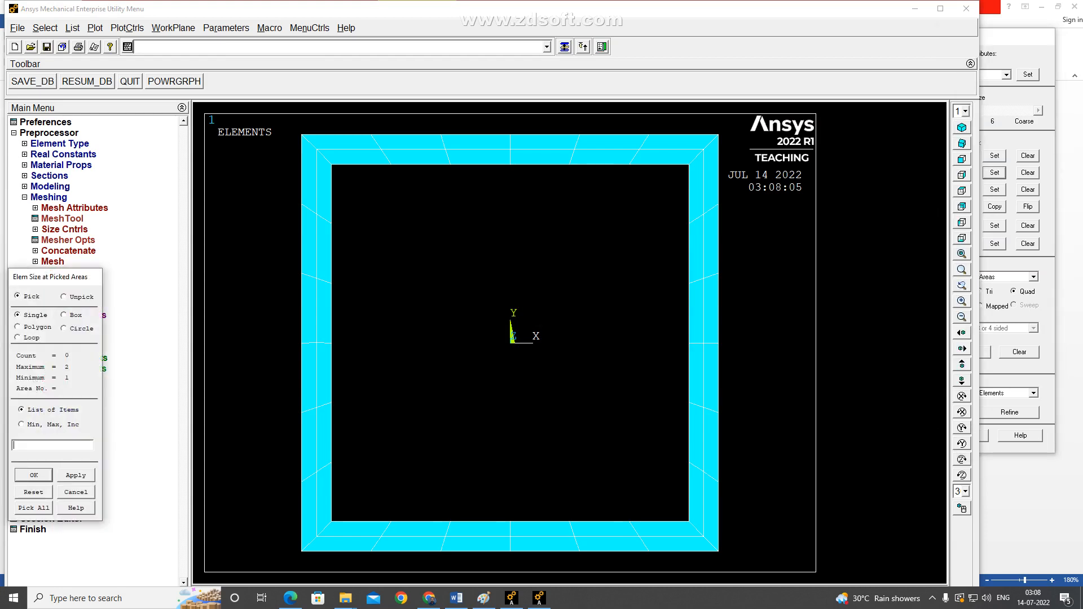
pyautogui.click(34, 509)
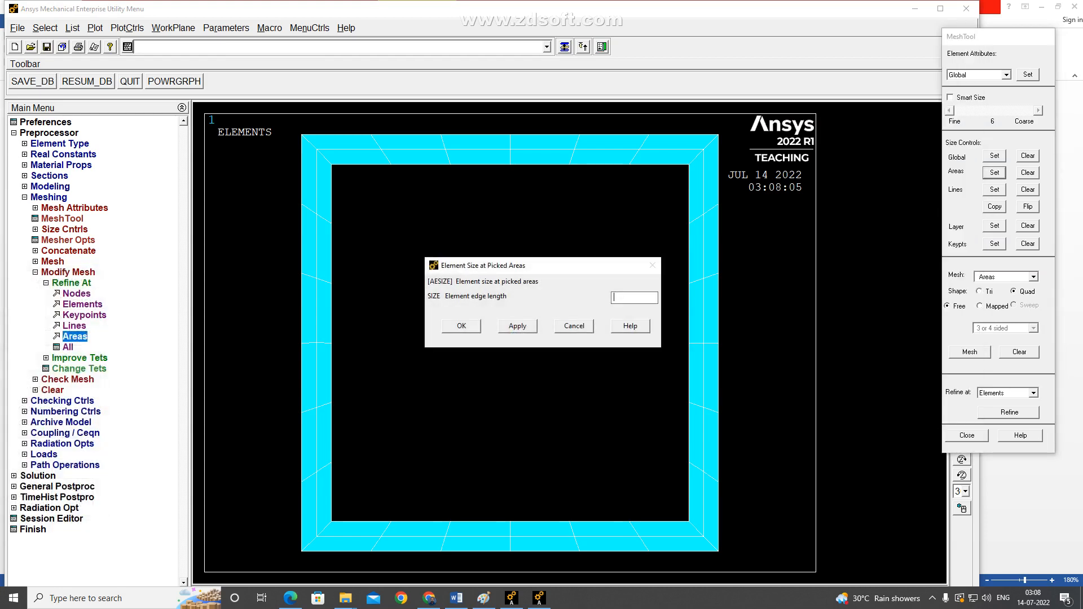
pyautogui.click(574, 326)
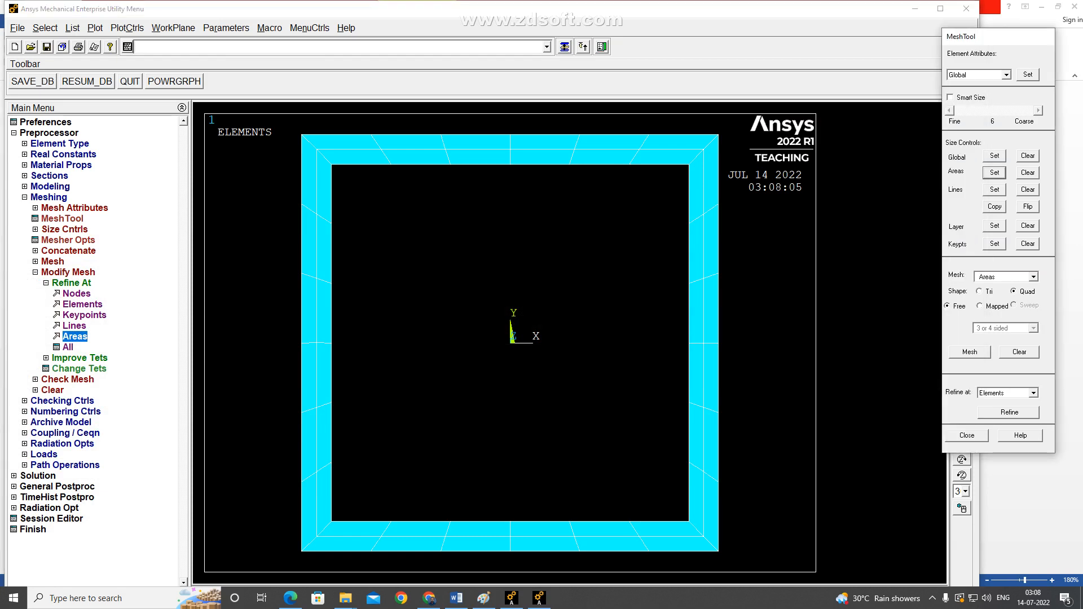
# Plot all entities together, and set the default meshing material number to 2 for the brick layer, as listed in the Word table.
pyautogui.click(94, 28)
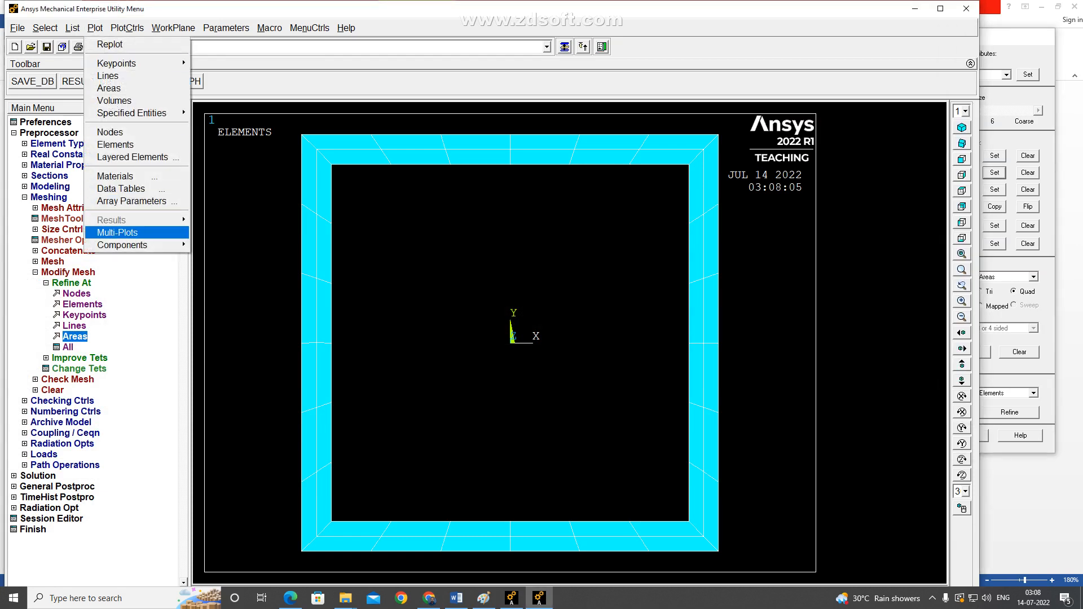
pyautogui.click(117, 233)
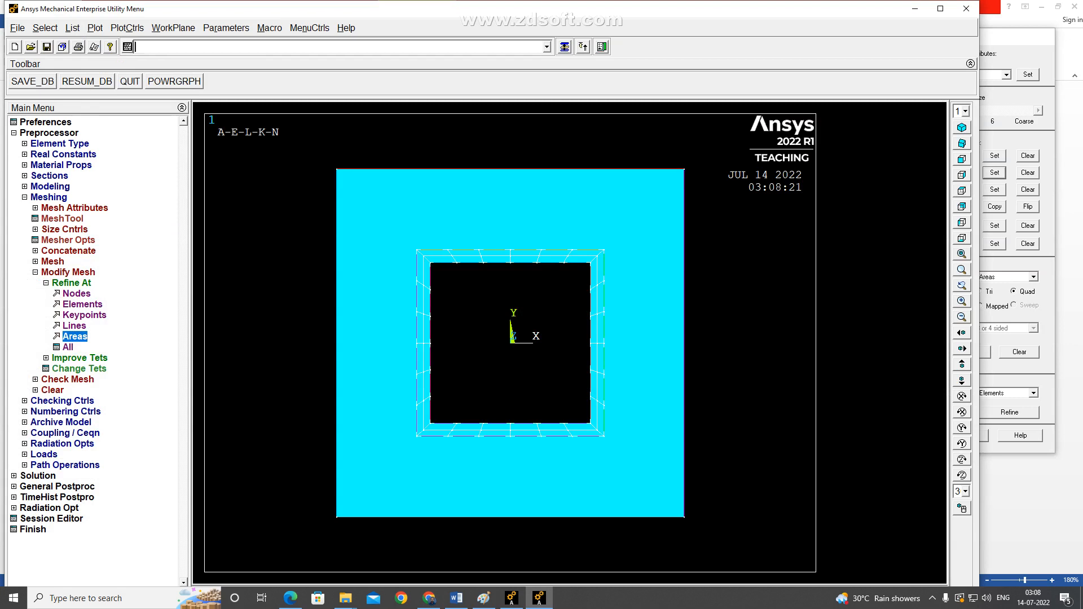
pyautogui.click(74, 209)
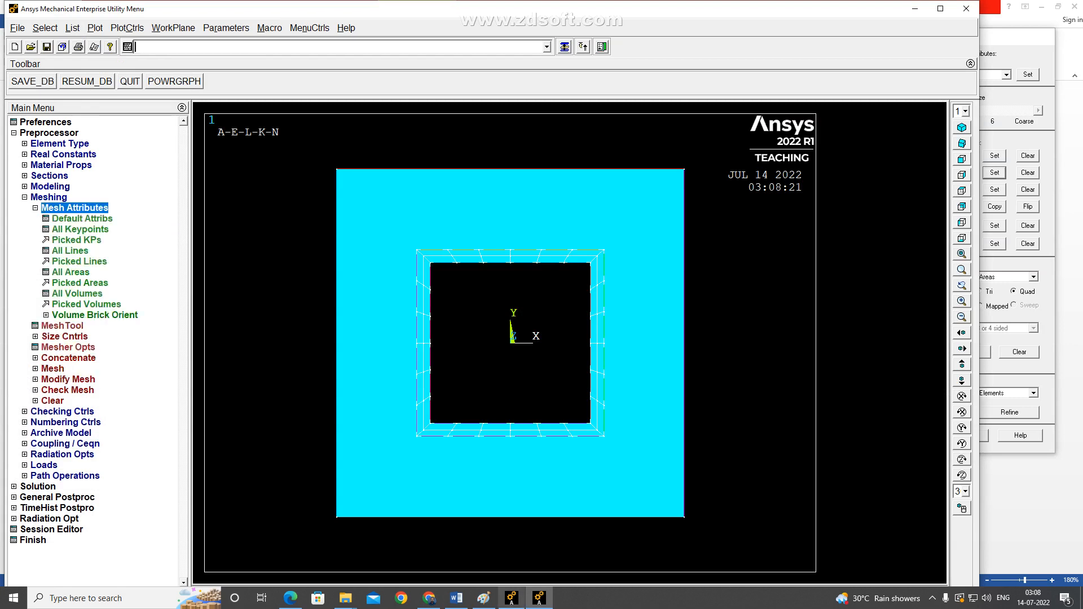
pyautogui.click(456, 598)
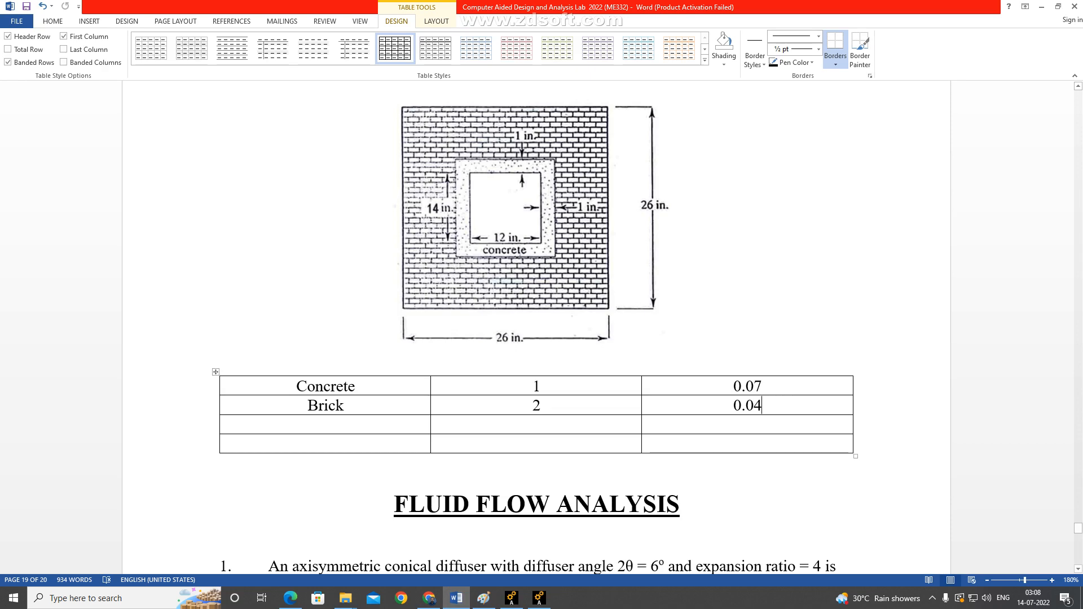
pyautogui.click(539, 598)
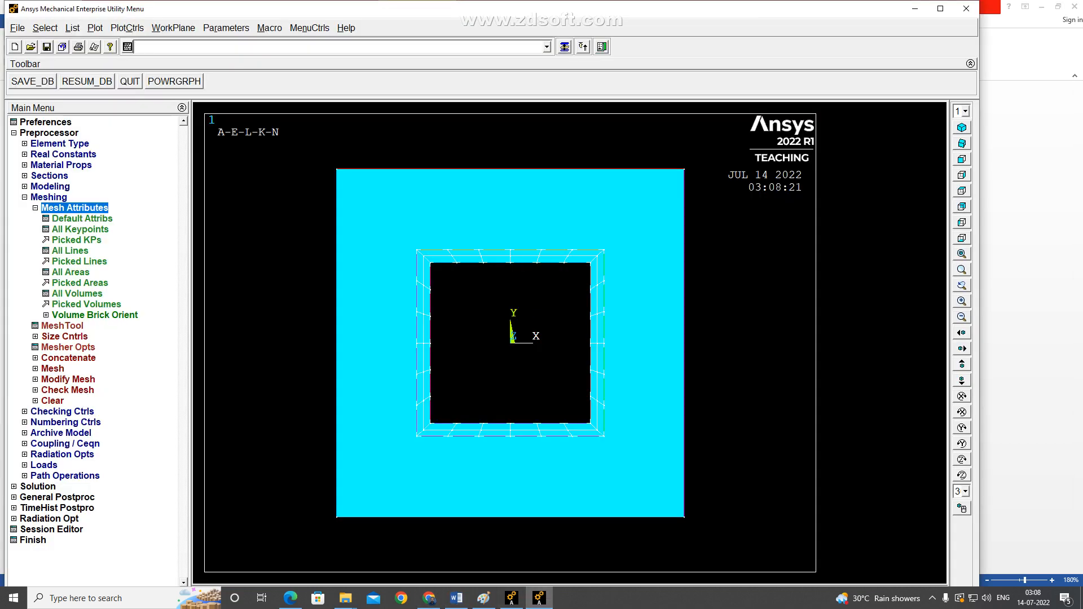
pyautogui.click(83, 219)
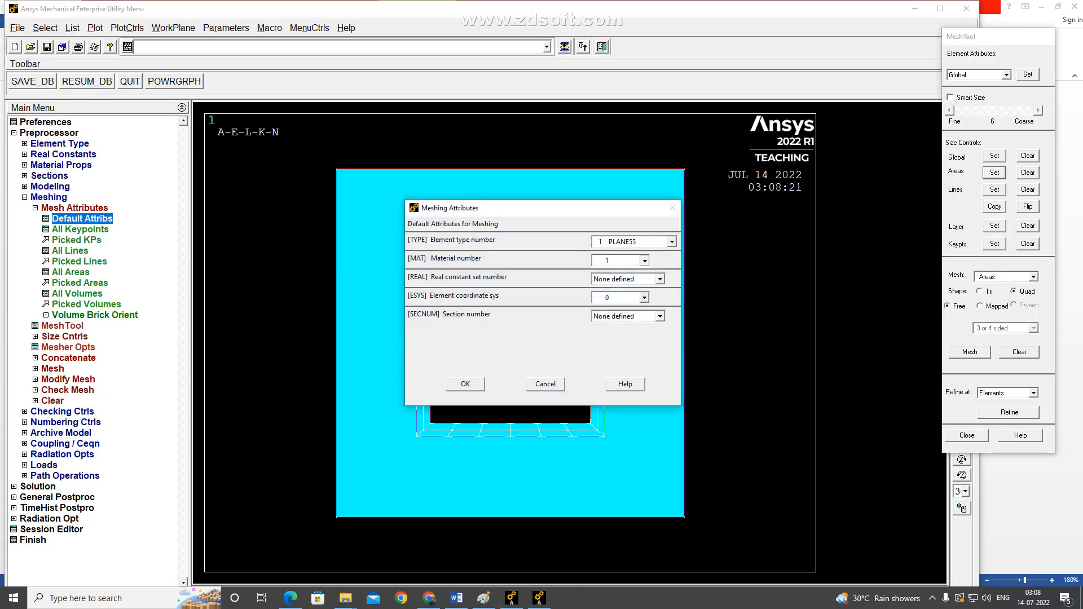
pyautogui.click(645, 261)
pyautogui.click(615, 279)
pyautogui.click(466, 384)
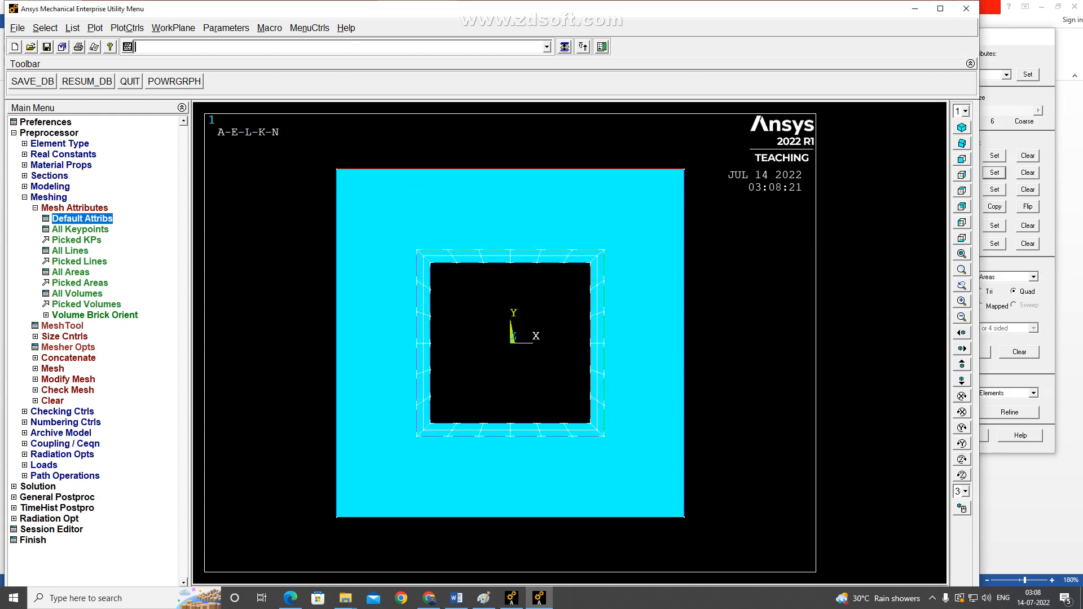
# Set the element edge length for the outer brick area.
pyautogui.click(63, 326)
pyautogui.click(995, 172)
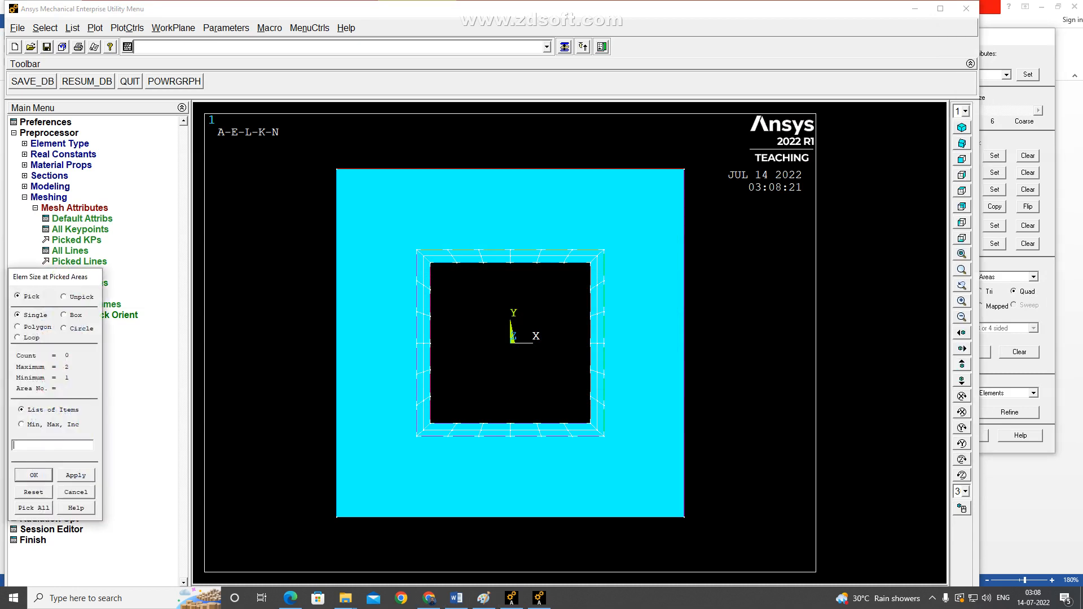
pyautogui.click(598, 304)
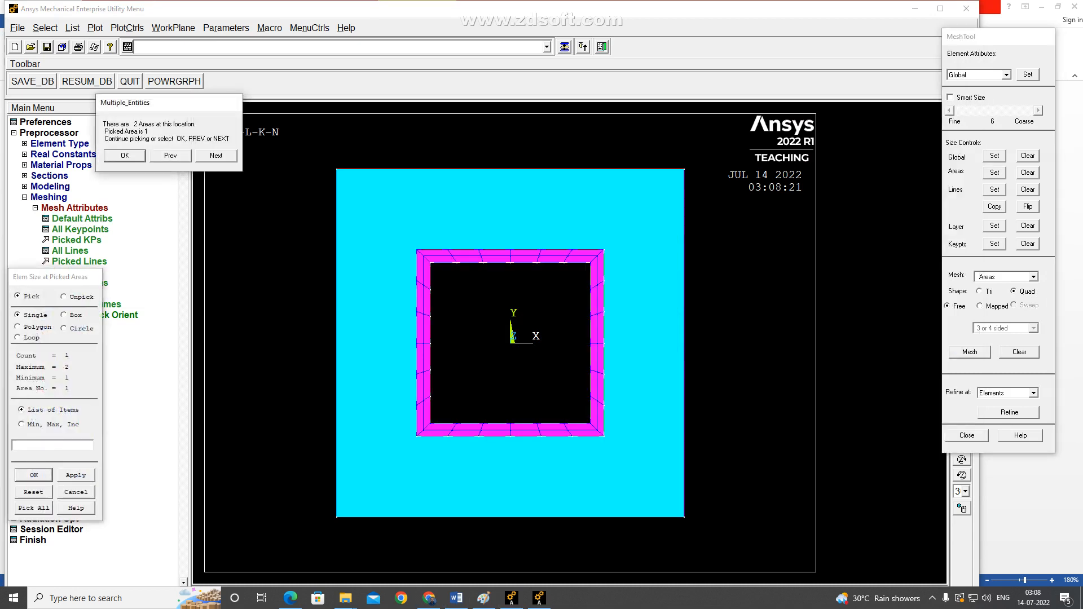
pyautogui.click(216, 155)
pyautogui.click(125, 156)
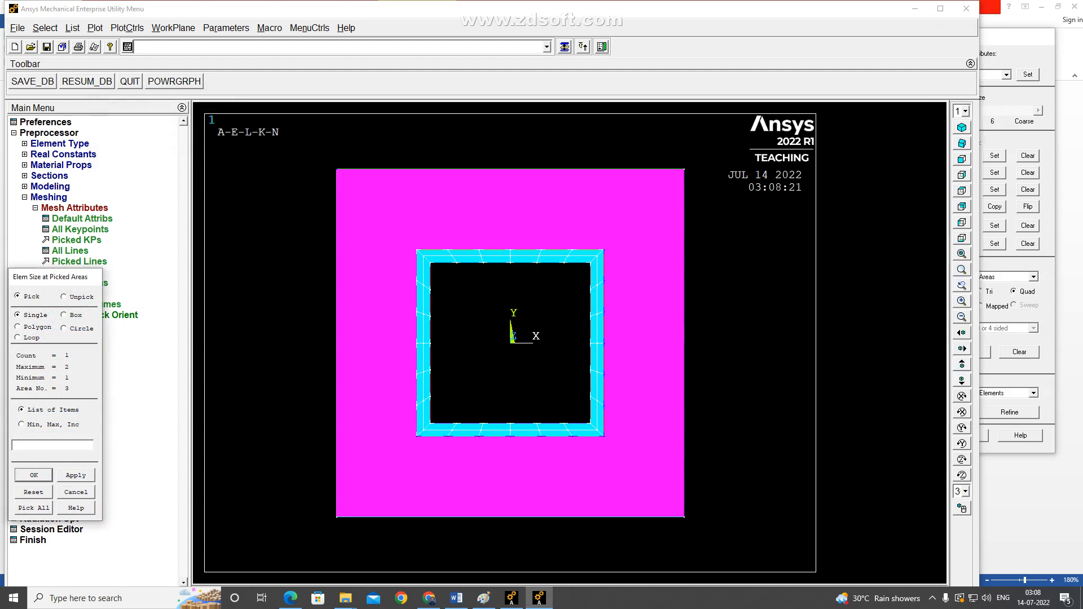
pyautogui.click(34, 475)
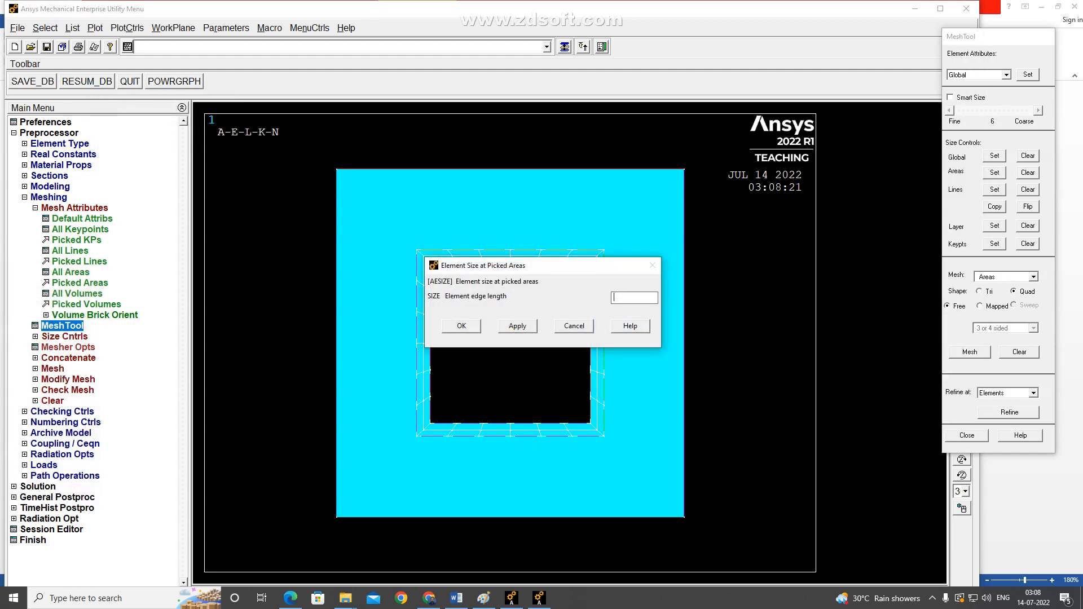
pyautogui.press('Return')
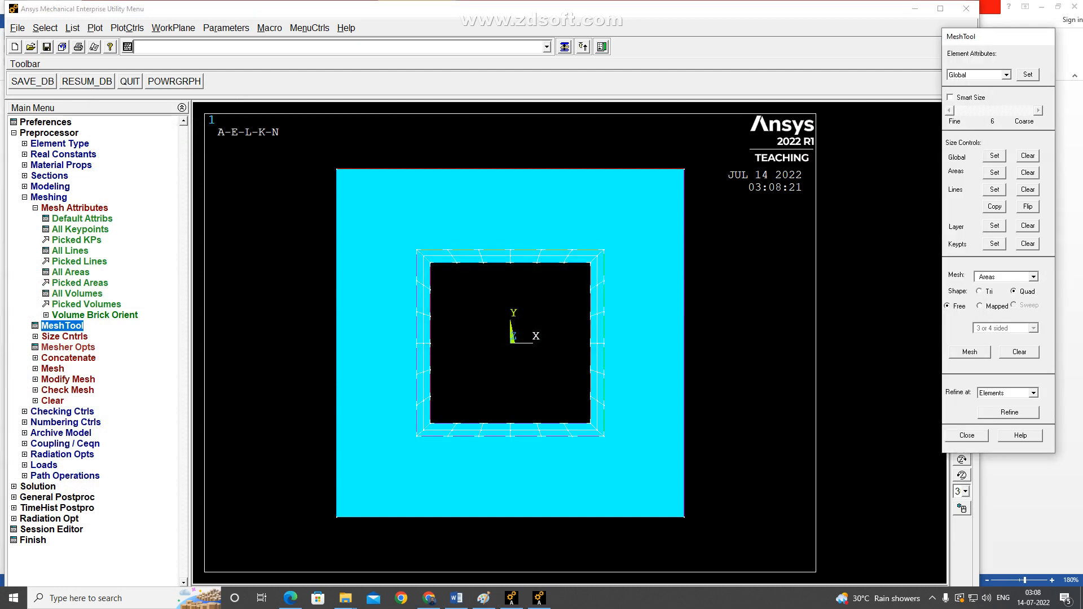
# Mesh the outer brick area with free quad elements, and close the mesh tool.
pyautogui.click(970, 352)
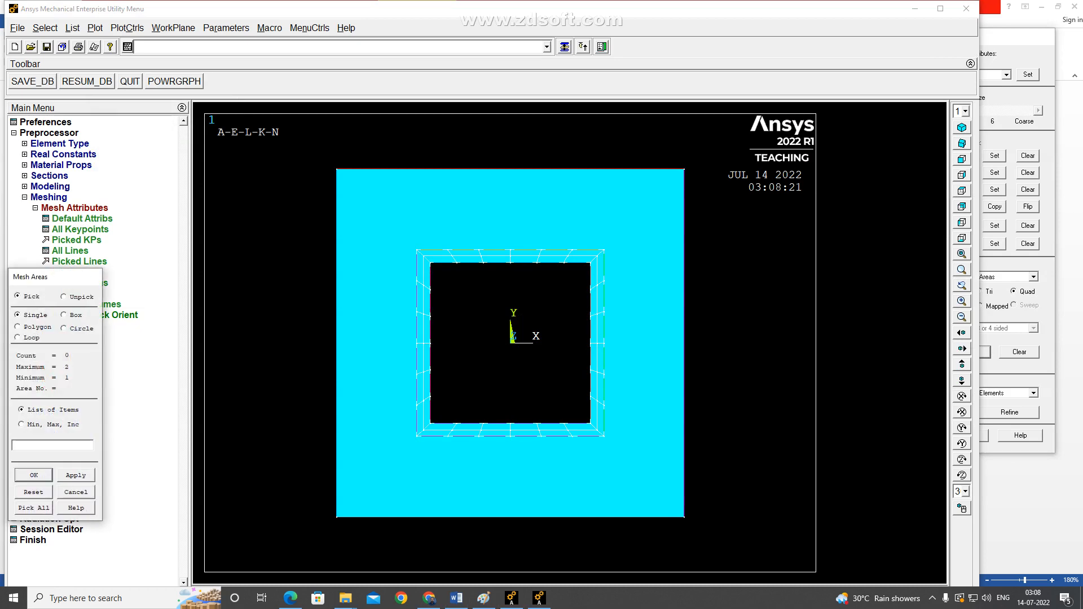
pyautogui.click(597, 343)
pyautogui.click(217, 156)
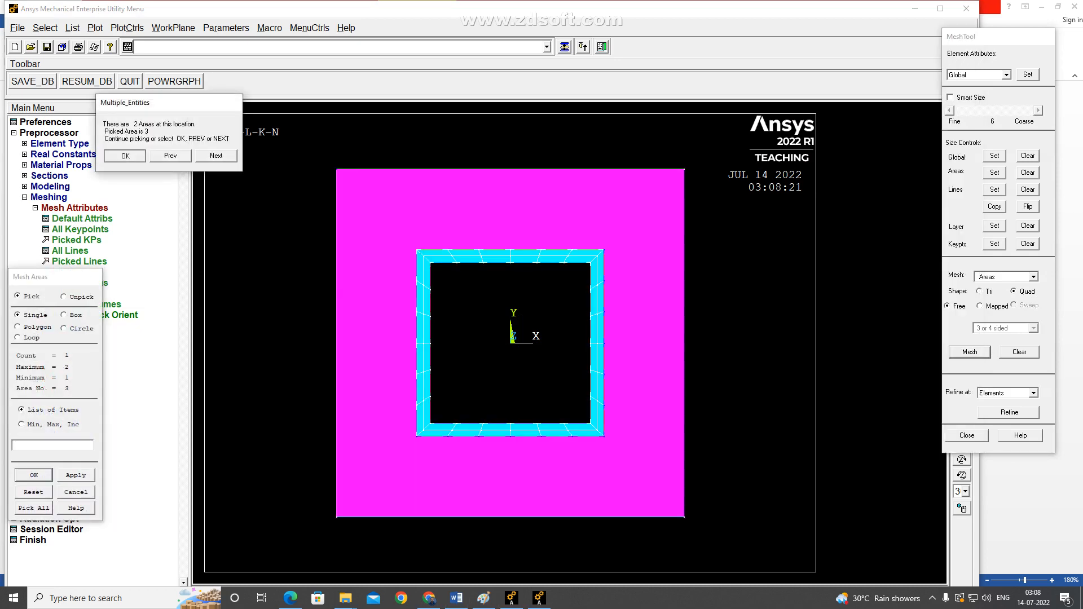
pyautogui.click(125, 156)
pyautogui.click(33, 475)
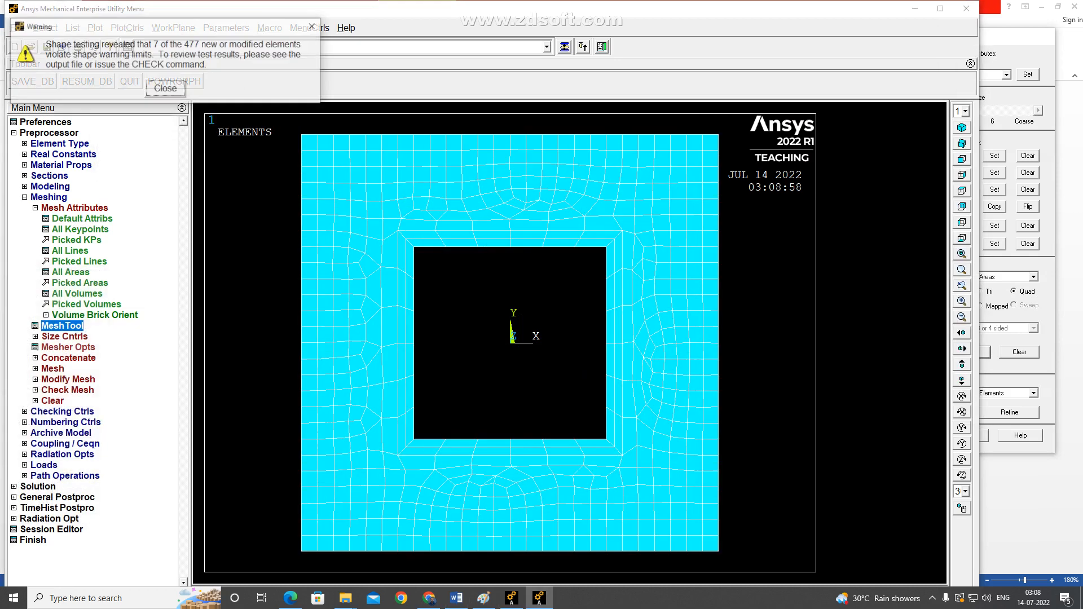
pyautogui.press('Return')
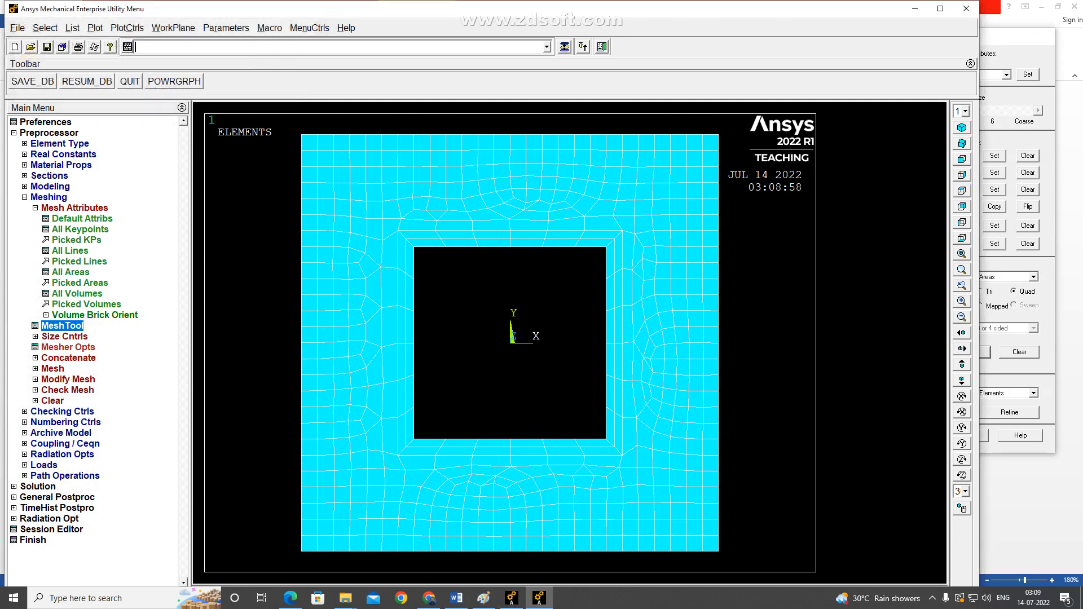
pyautogui.click(984, 436)
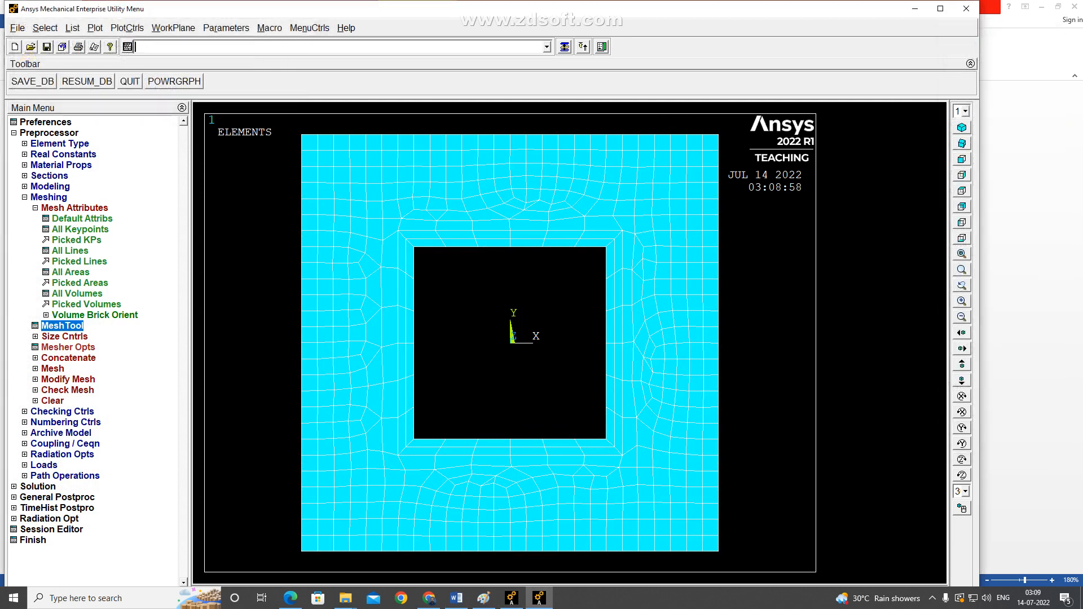
# Look up the inside and outside surface temperatures in the Word problem statement, and return to Ansys.
pyautogui.click(49, 198)
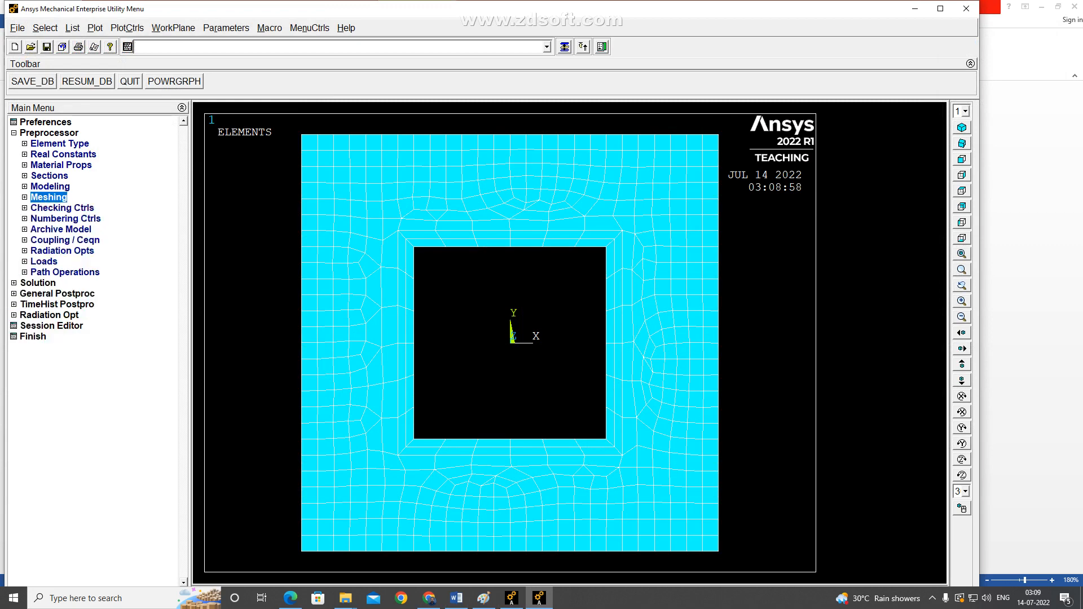
pyautogui.hotkey('alt', 'Tab')
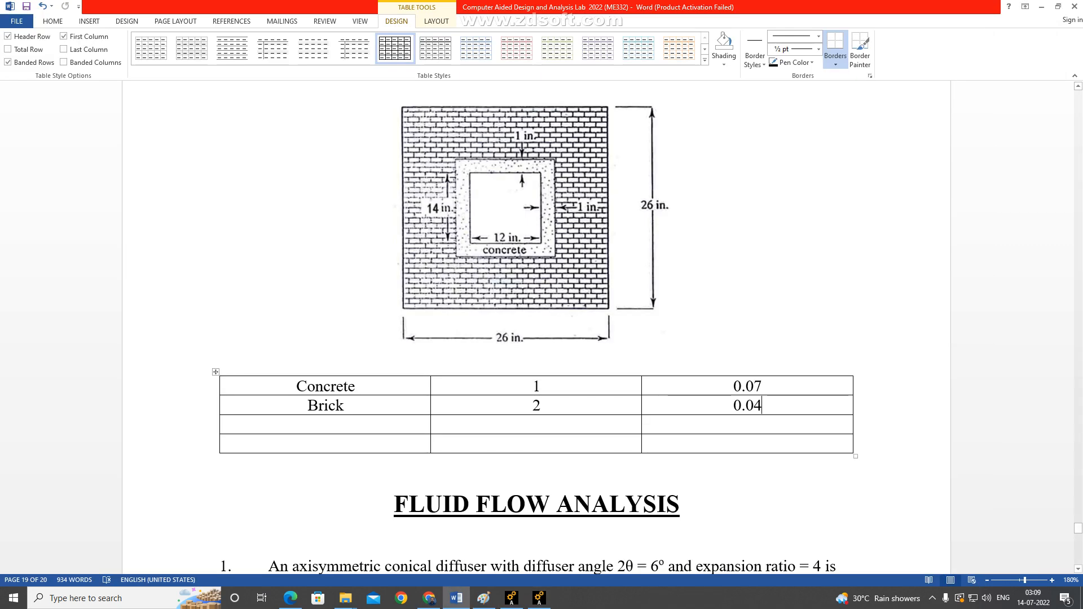
pyautogui.scroll(4, 536, 327)
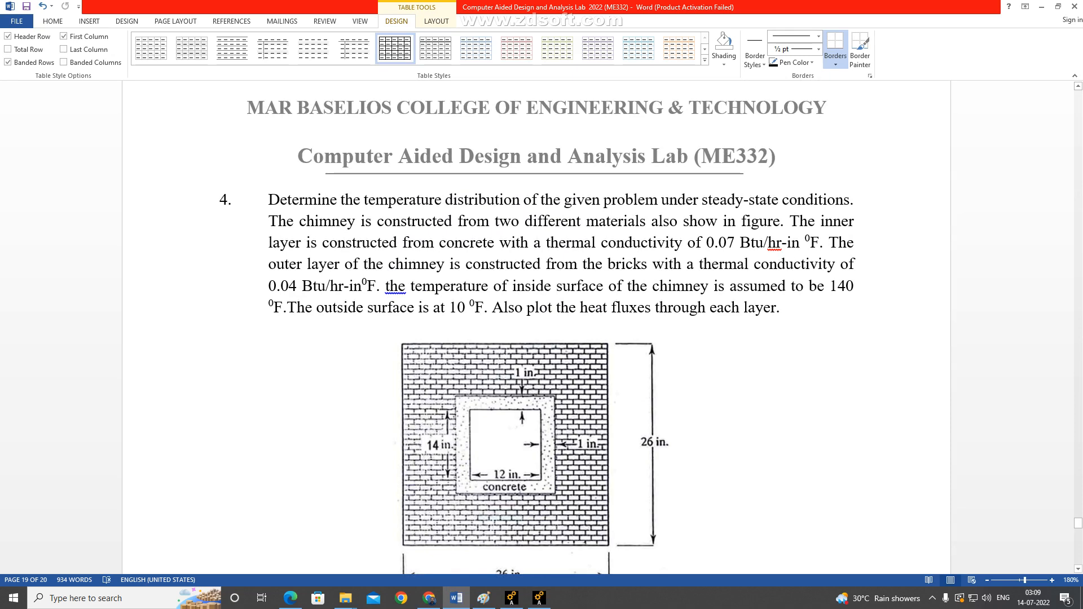
pyautogui.hotkey('alt', 'Tab')
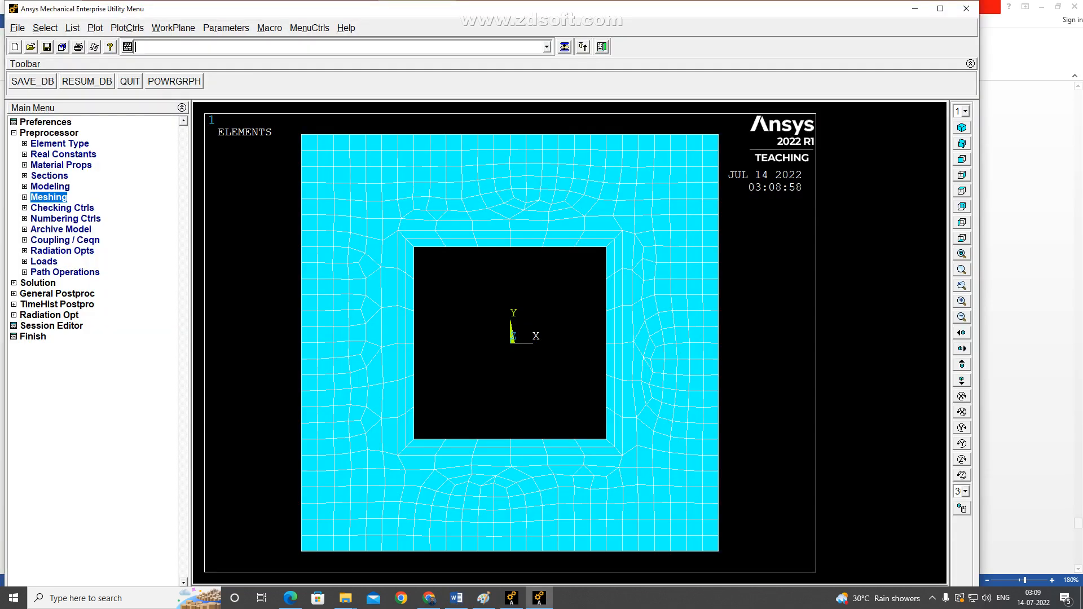
# Apply a constant TEMP value of 140 to the four outer boundary lines of the brick layer.
pyautogui.click(44, 262)
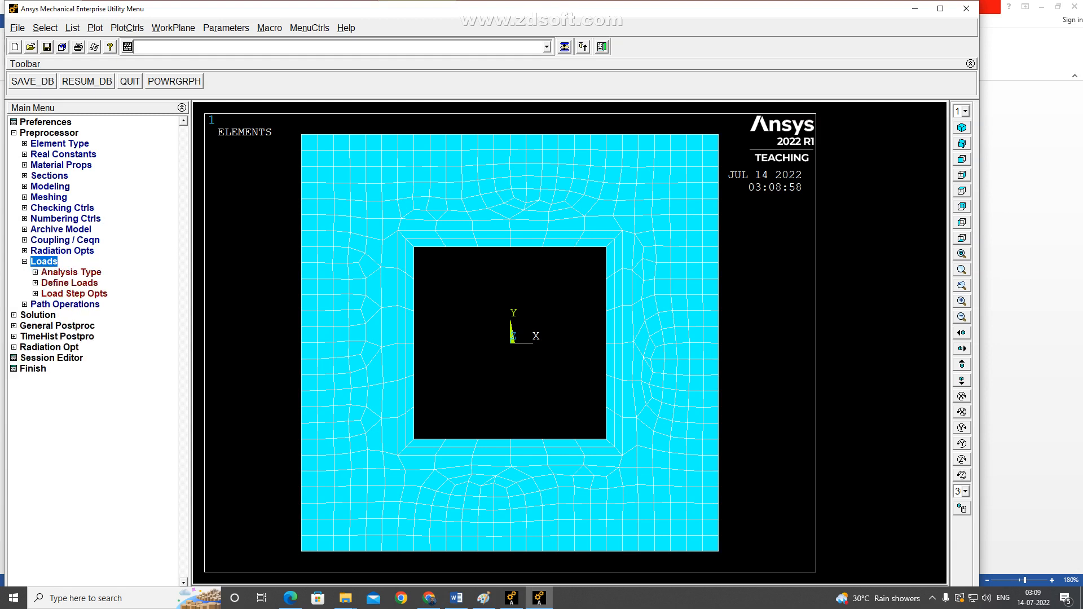
pyautogui.click(69, 284)
pyautogui.click(65, 305)
pyautogui.click(80, 315)
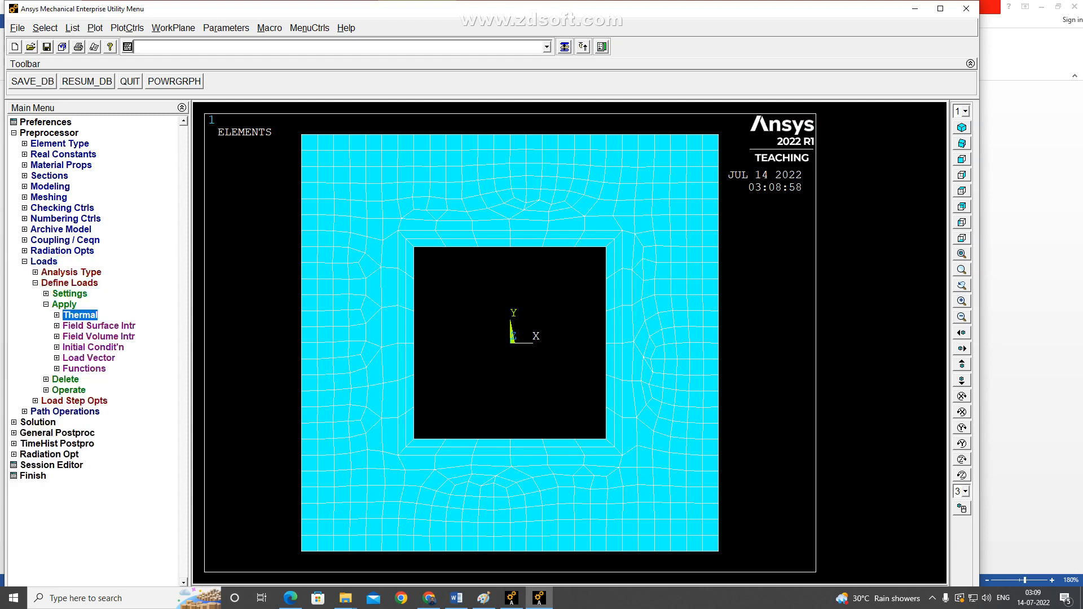
pyautogui.click(101, 326)
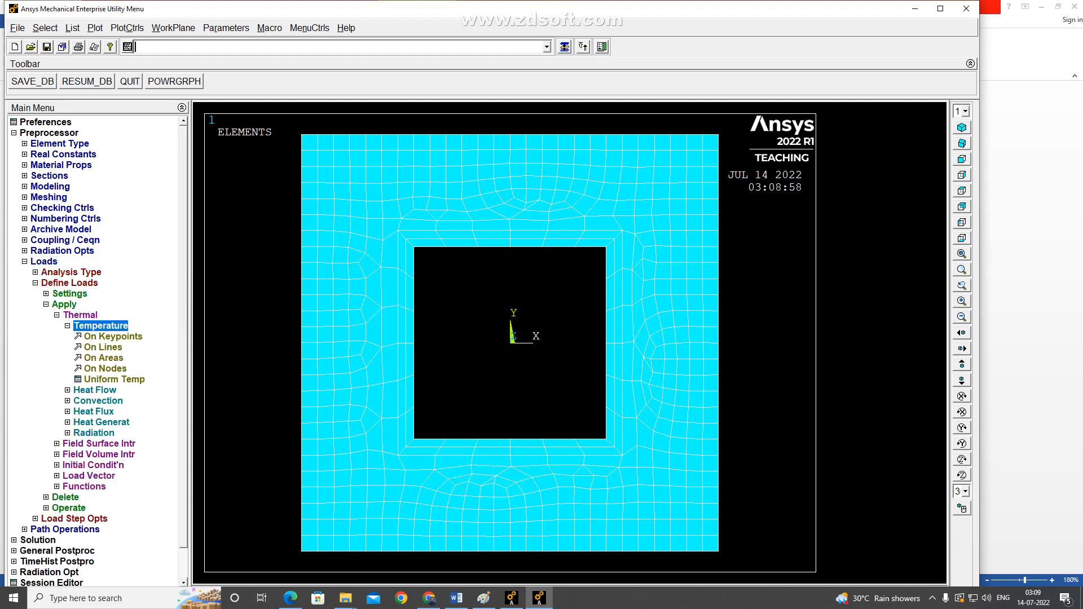
pyautogui.click(103, 348)
pyautogui.click(302, 316)
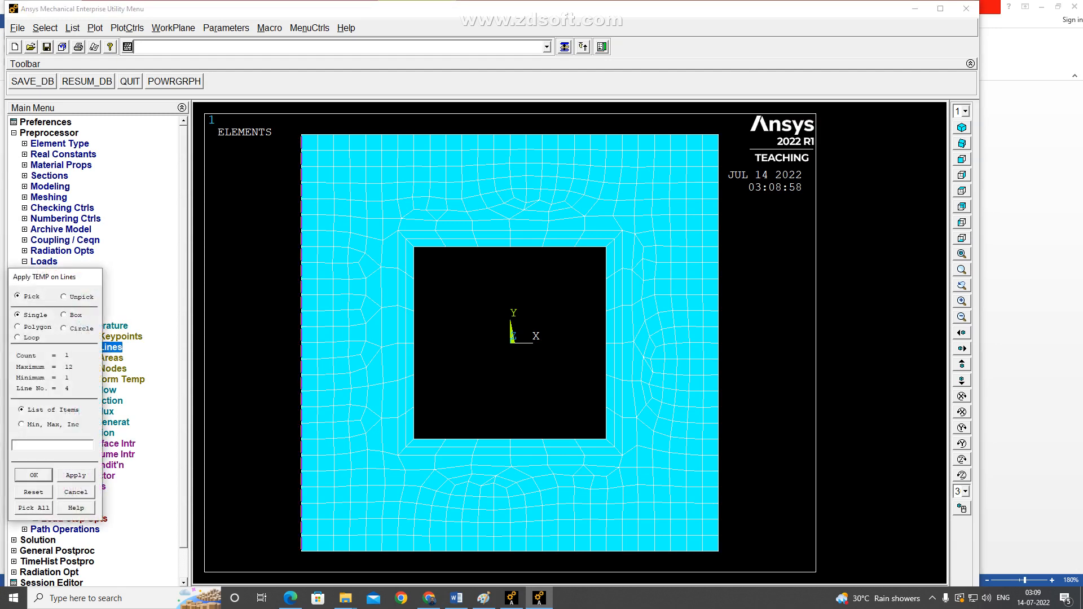
pyautogui.click(441, 135)
pyautogui.click(719, 343)
pyautogui.click(511, 551)
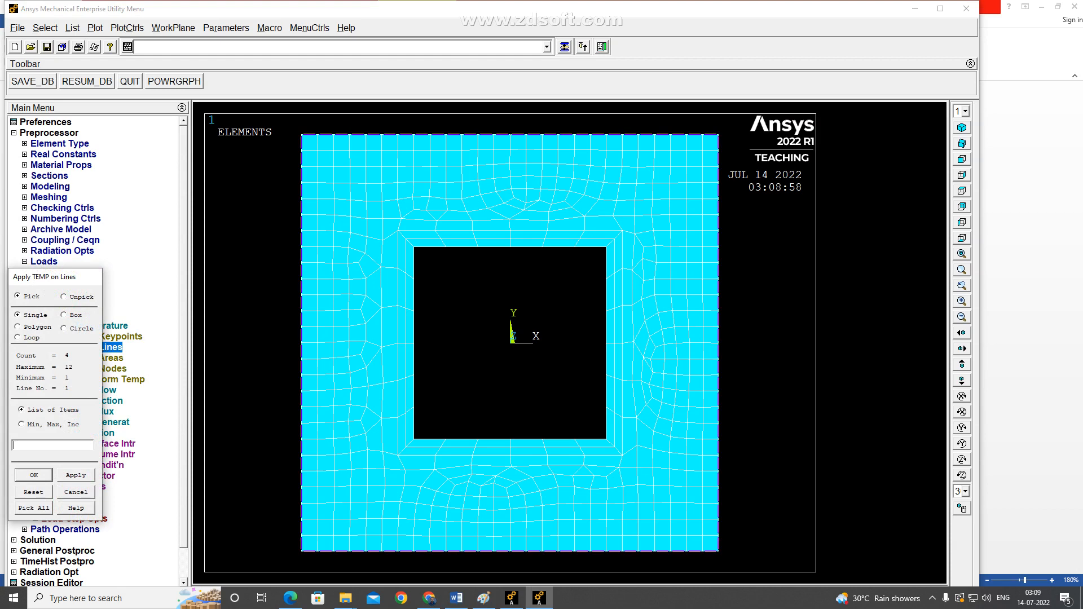
pyautogui.click(34, 476)
pyautogui.click(596, 232)
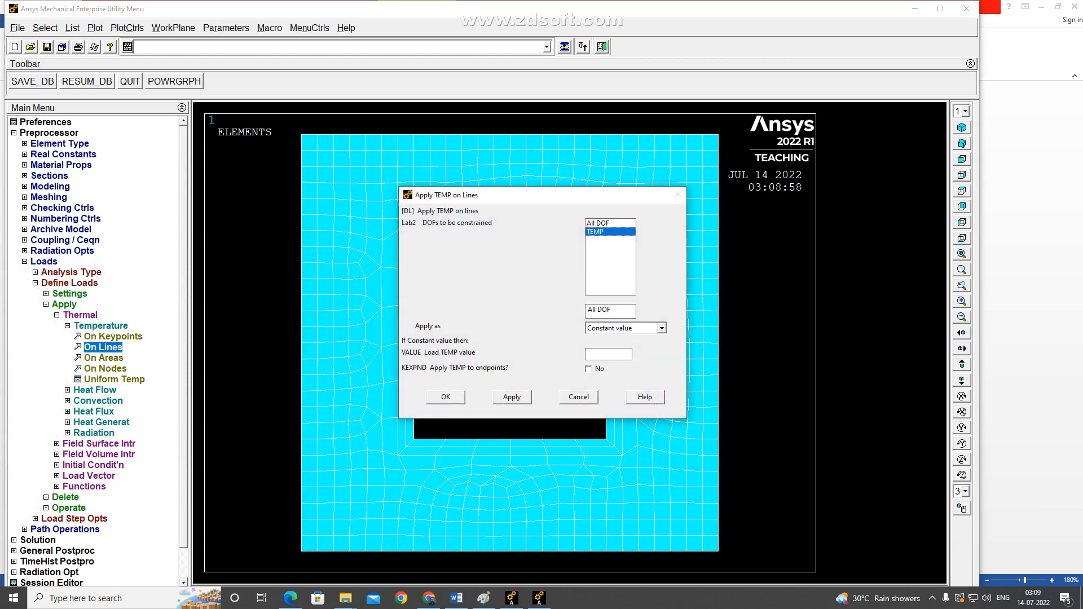
pyautogui.click(609, 355)
pyautogui.write('140')
pyautogui.click(511, 396)
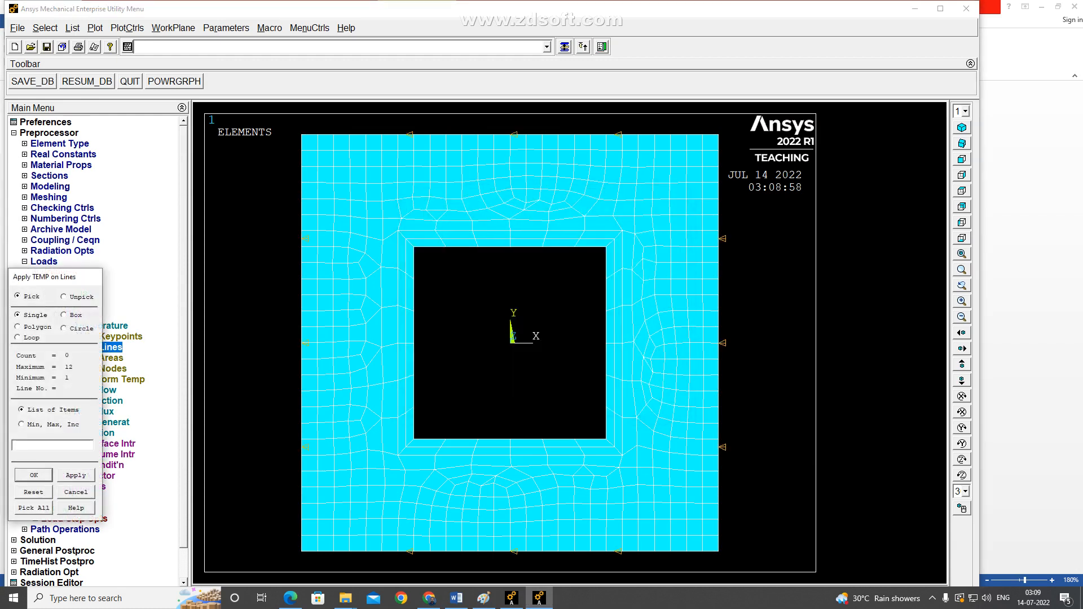
pyautogui.click(510, 247)
pyautogui.click(606, 343)
pyautogui.click(511, 439)
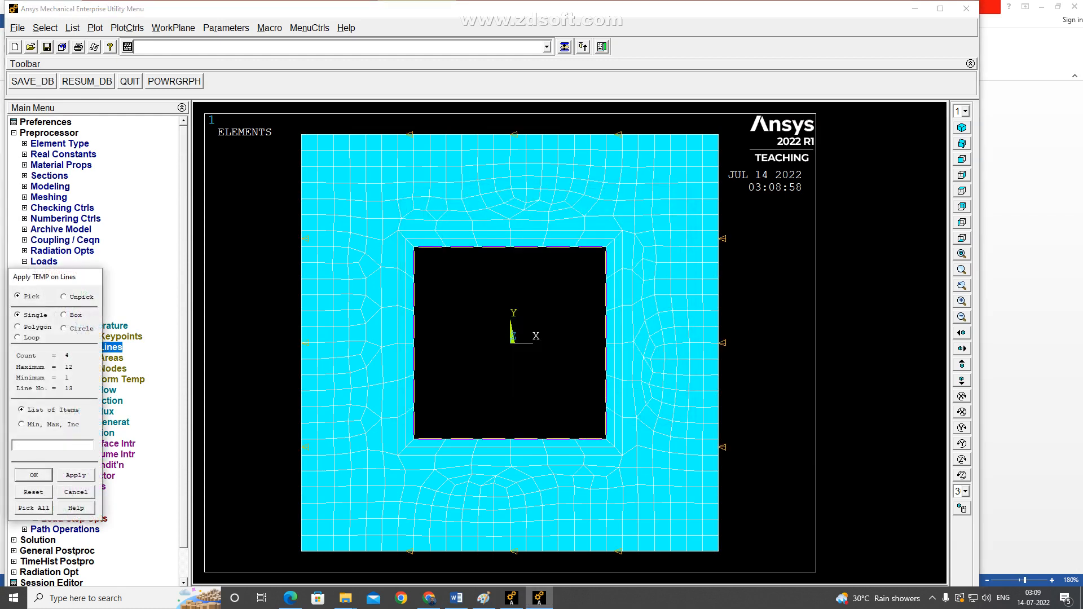
pyautogui.click(34, 475)
pyautogui.press('BackSpace')
pyautogui.press('BackSpace')
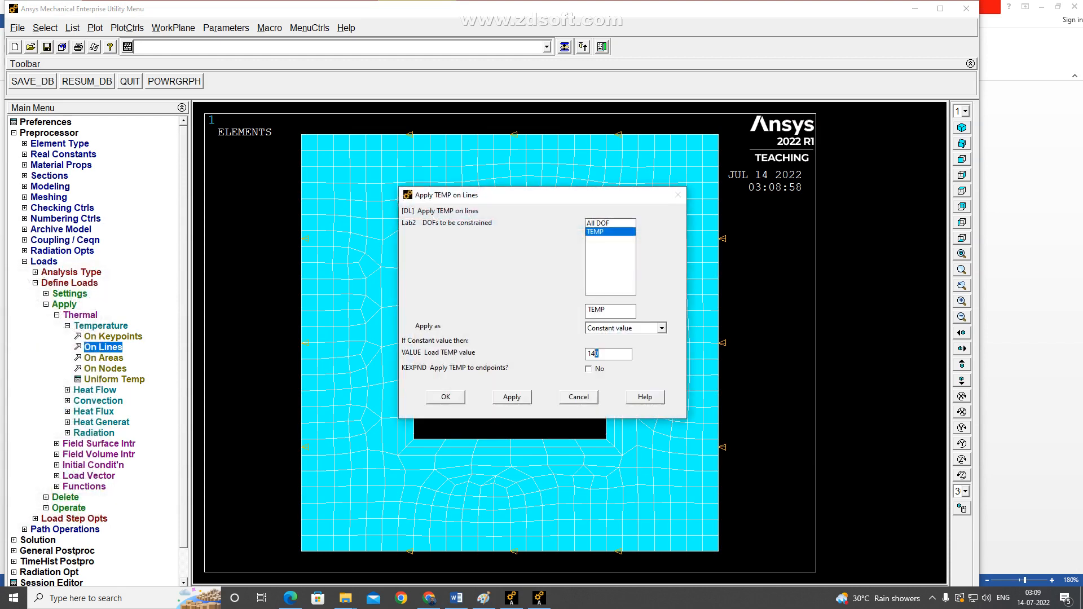
pyautogui.write('0')
pyautogui.click(512, 397)
pyautogui.click(579, 397)
# Delete all loads and load step options from the model.
pyautogui.click(64, 305)
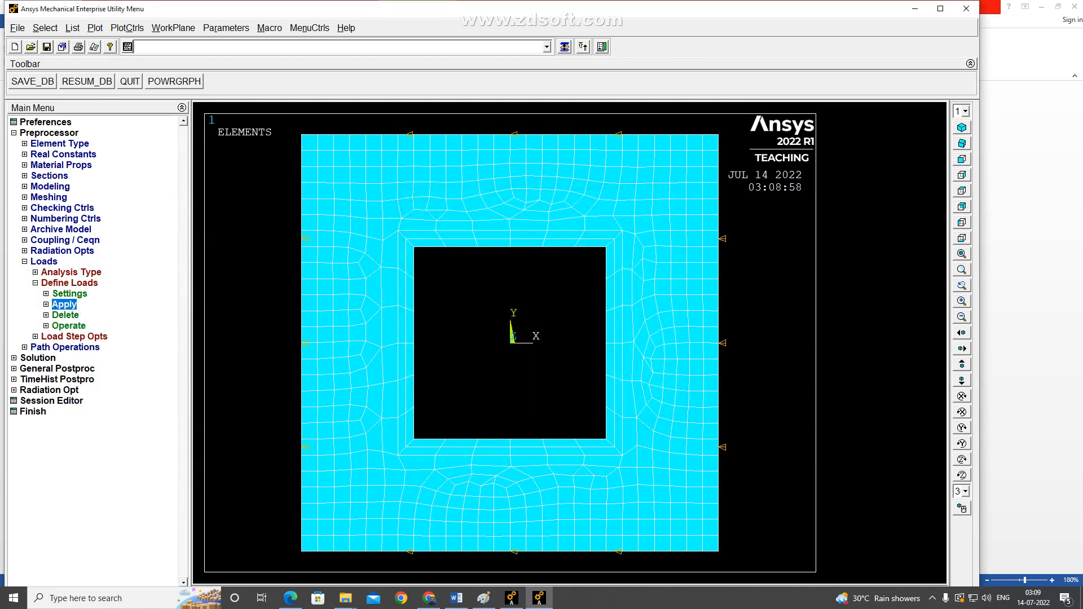
pyautogui.click(65, 315)
pyautogui.click(90, 326)
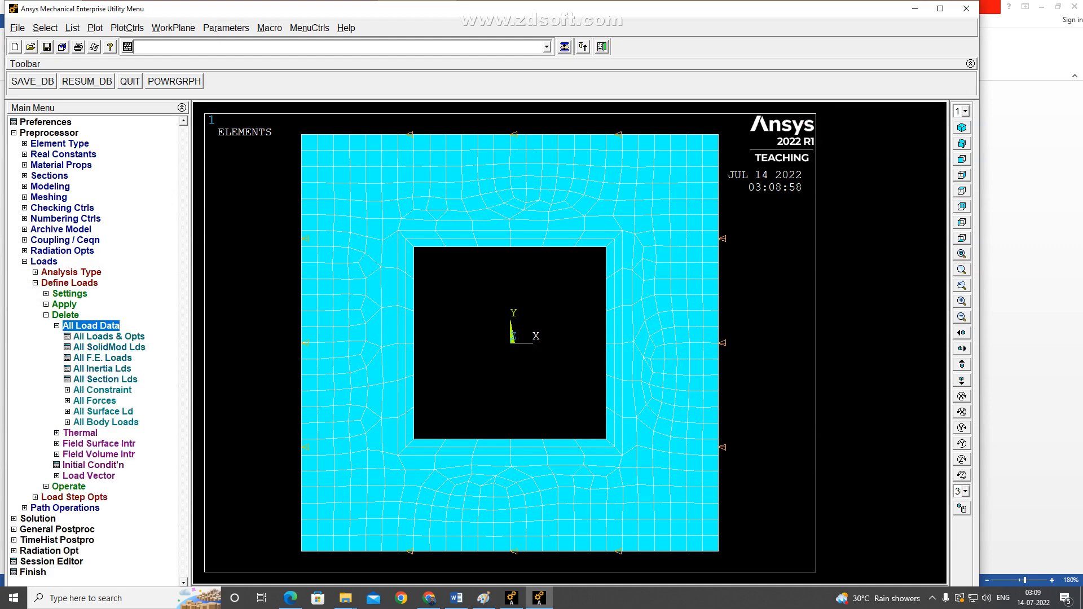
pyautogui.click(108, 336)
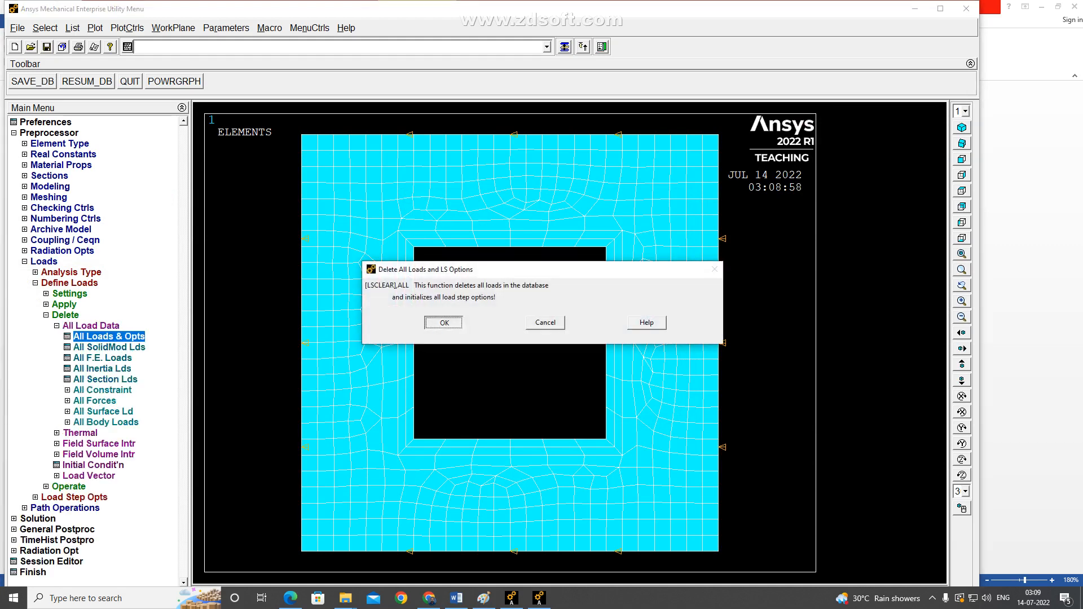
pyautogui.press('Return')
# Recheck the surface temperatures in Word, and apply a constant TEMP value of 140 to the four inner boundary lines of the concrete layer.
pyautogui.click(64, 305)
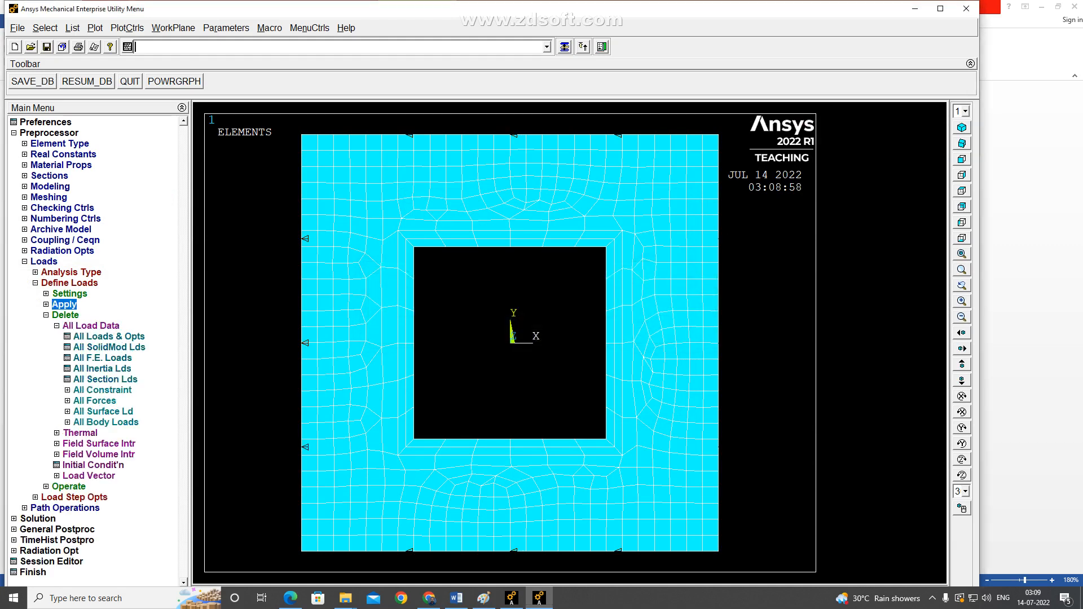
pyautogui.hotkey('alt', 'Tab')
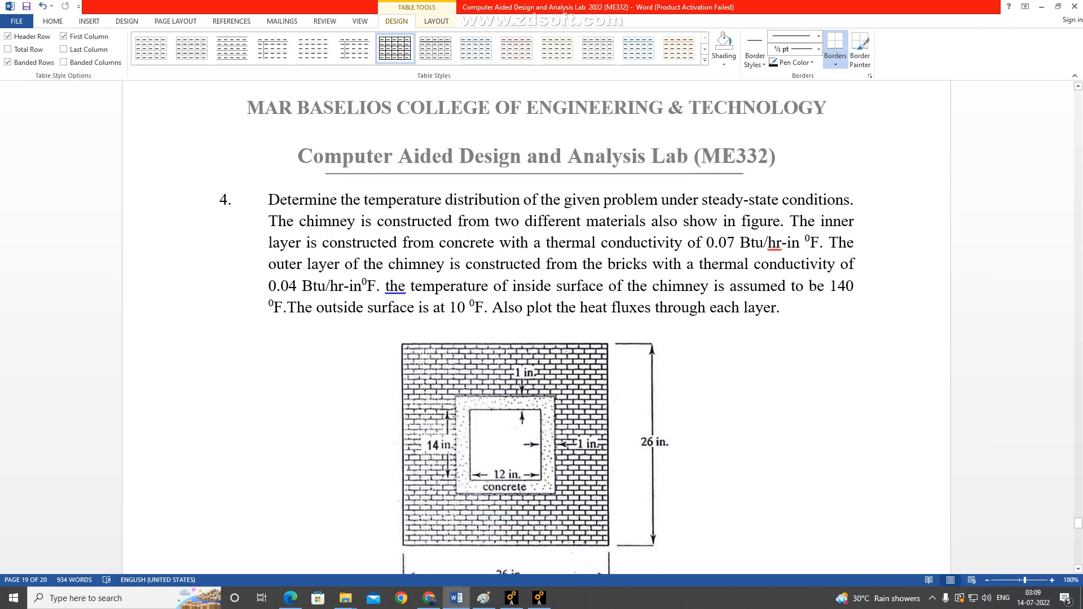
pyautogui.hotkey('alt', 'Tab')
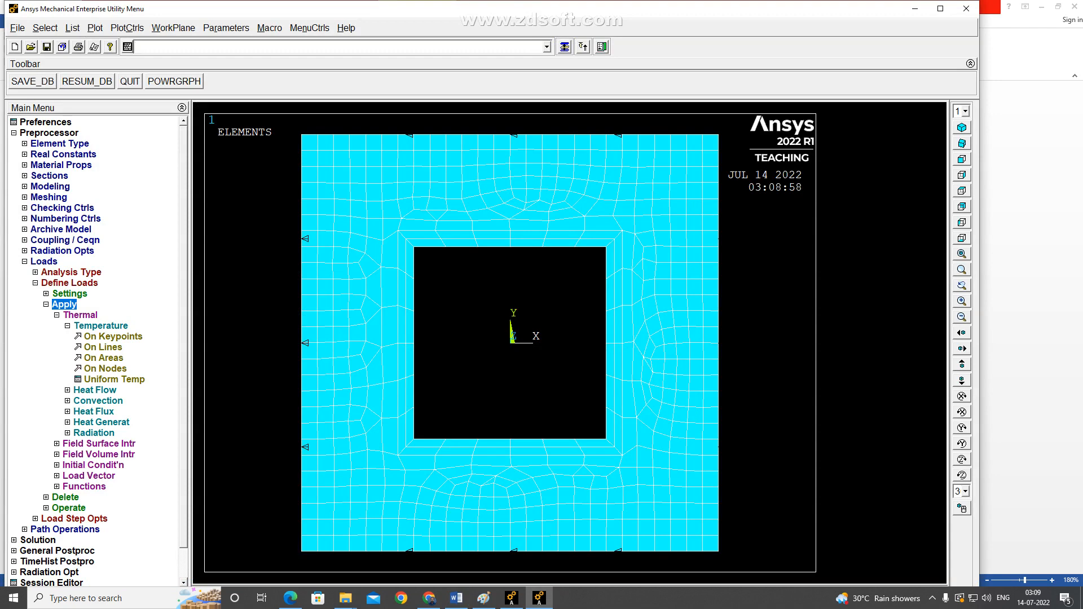
pyautogui.click(103, 348)
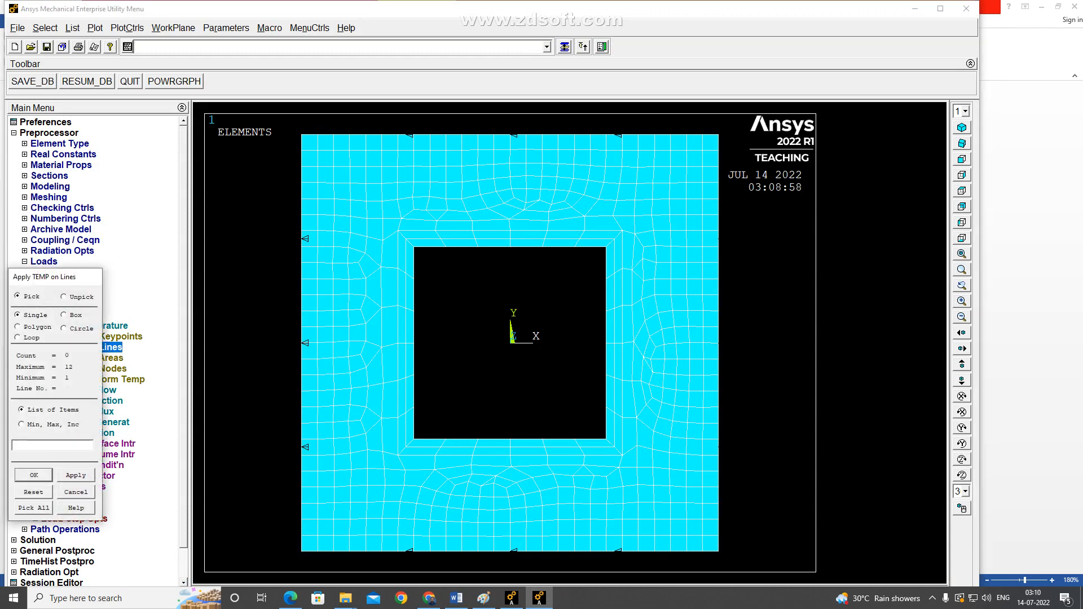
pyautogui.click(414, 343)
pyautogui.click(510, 248)
pyautogui.click(607, 343)
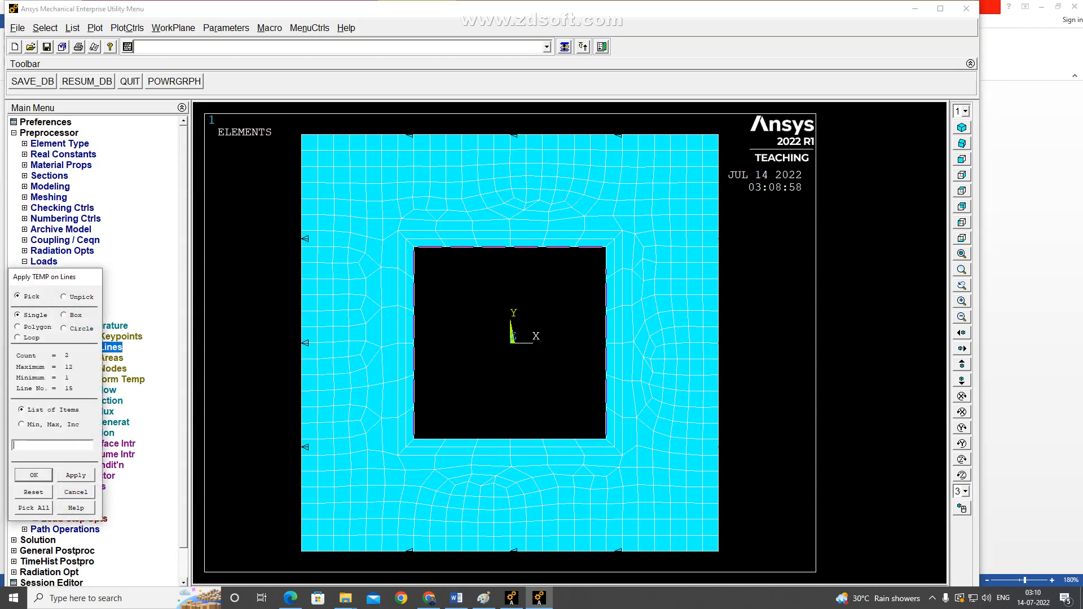
pyautogui.click(511, 439)
pyautogui.click(34, 476)
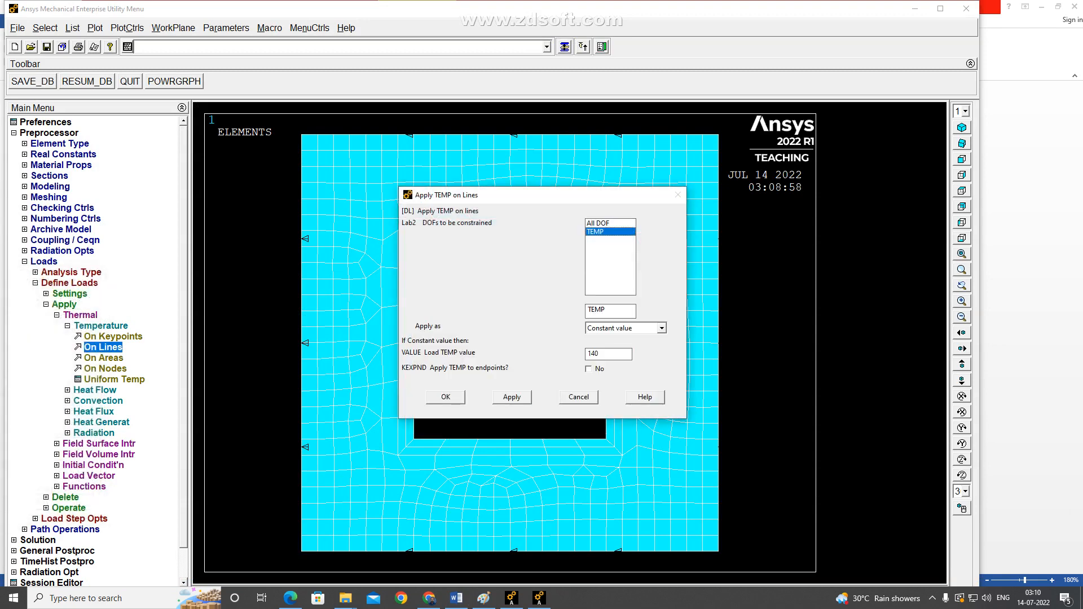
pyautogui.click(512, 396)
# Apply a constant TEMP value of 10 to the four outer boundary lines of the brick layer.
pyautogui.click(301, 343)
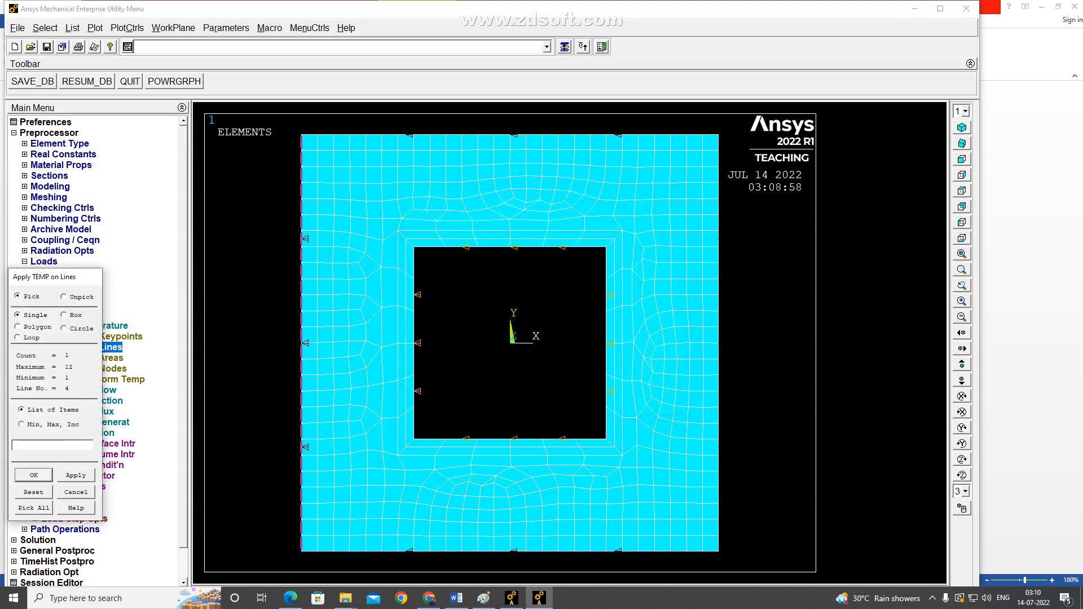
pyautogui.click(510, 135)
pyautogui.click(719, 343)
pyautogui.click(510, 551)
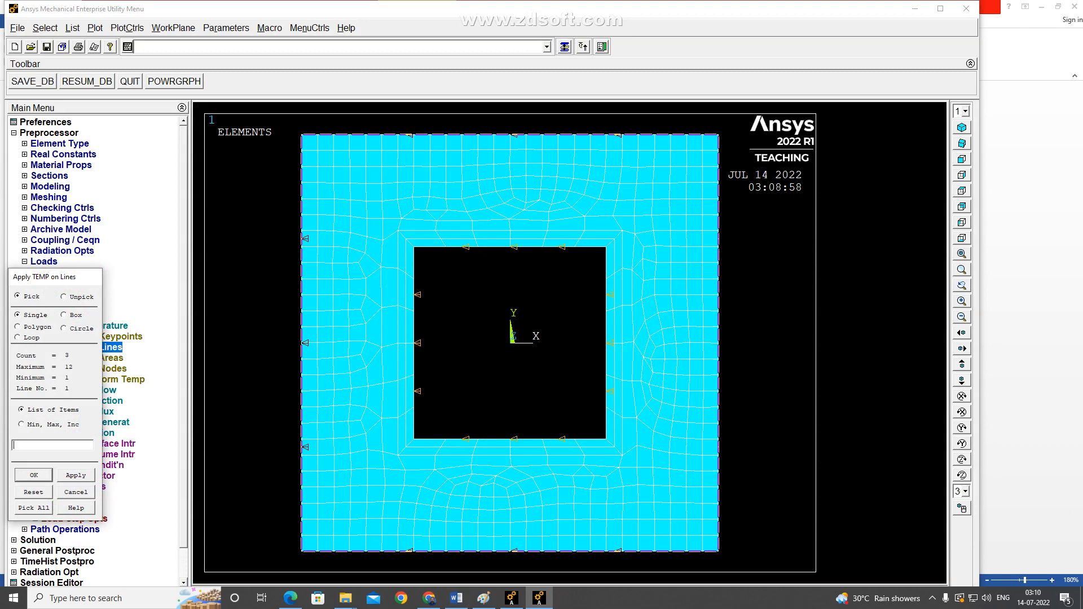
pyautogui.click(33, 475)
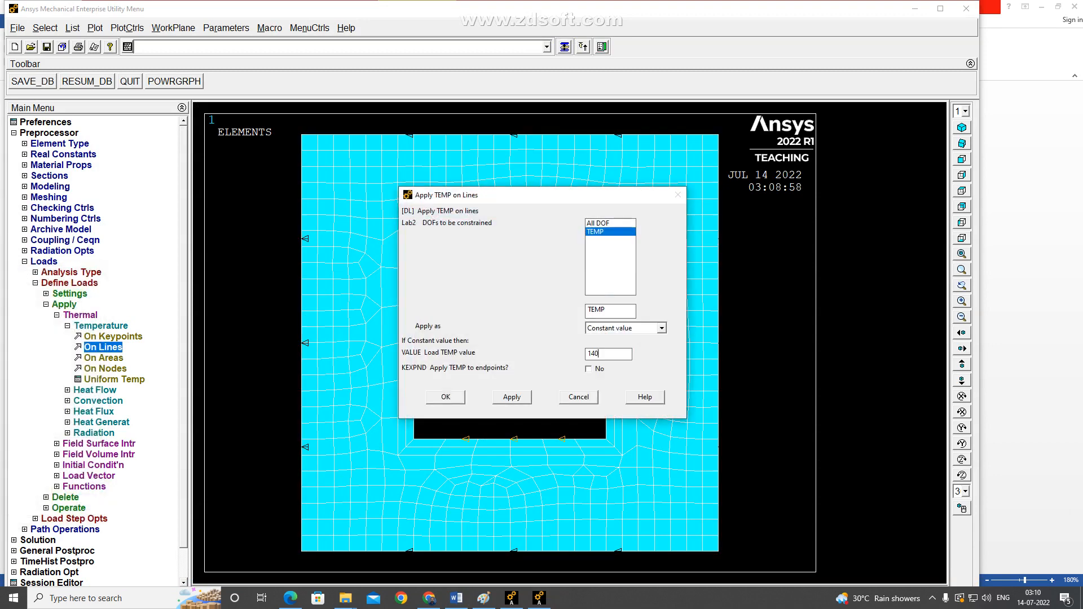
pyautogui.press('BackSpace')
pyautogui.press('BackSpace')
pyautogui.write('0')
pyautogui.press('Return')
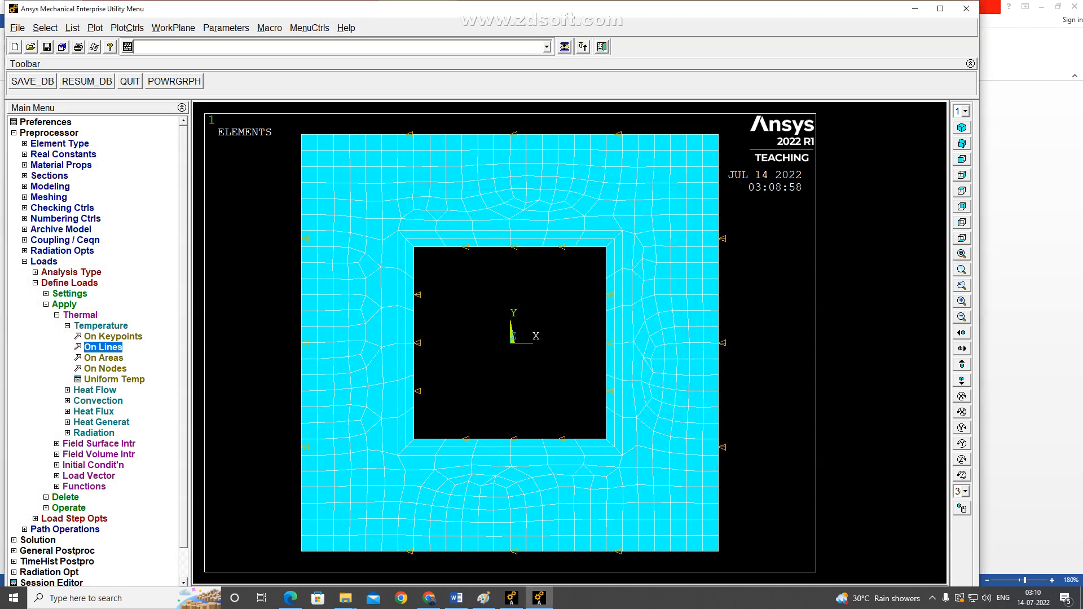
# Set the analysis type of the solution to a new Steady-State analysis.
pyautogui.click(15, 134)
pyautogui.click(37, 144)
pyautogui.click(61, 155)
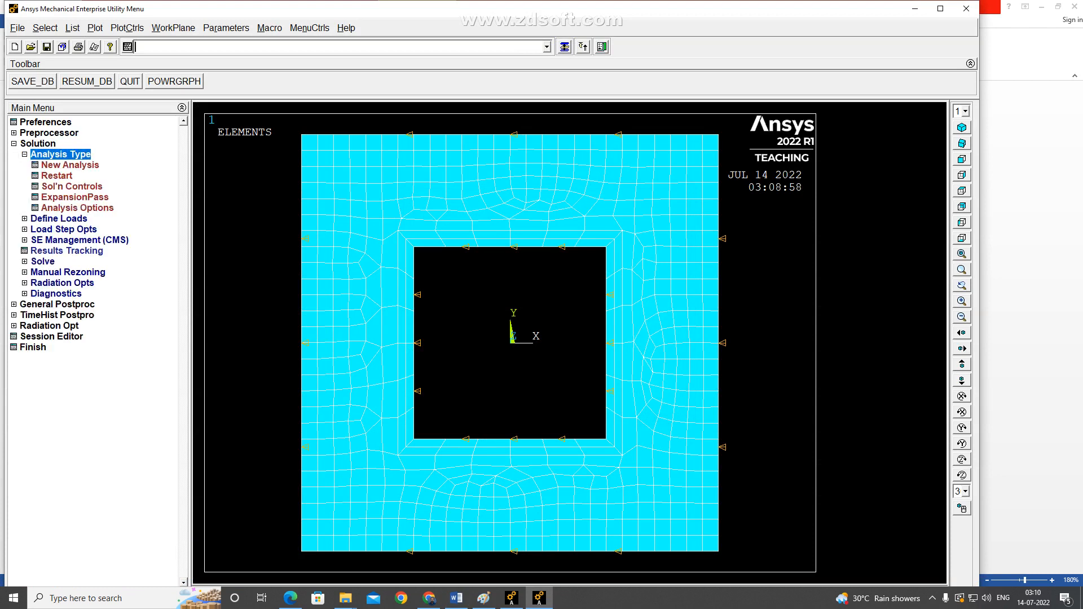
pyautogui.click(70, 165)
pyautogui.click(465, 343)
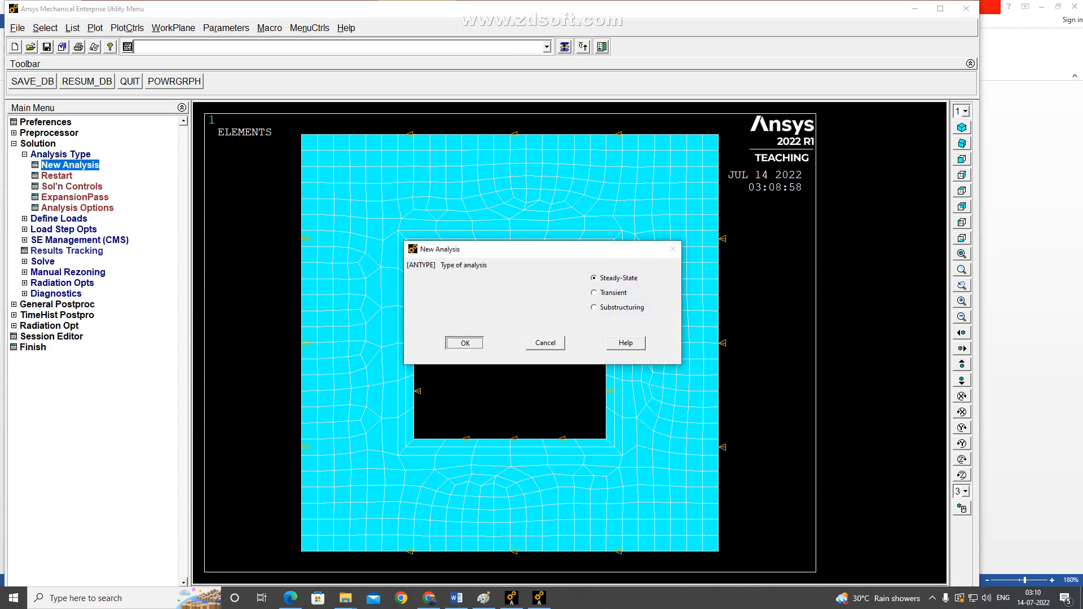
# Solve the current load step, accepting execution of the solve command, and glance at the Word problem statement before returning to Ansys.
pyautogui.click(25, 154)
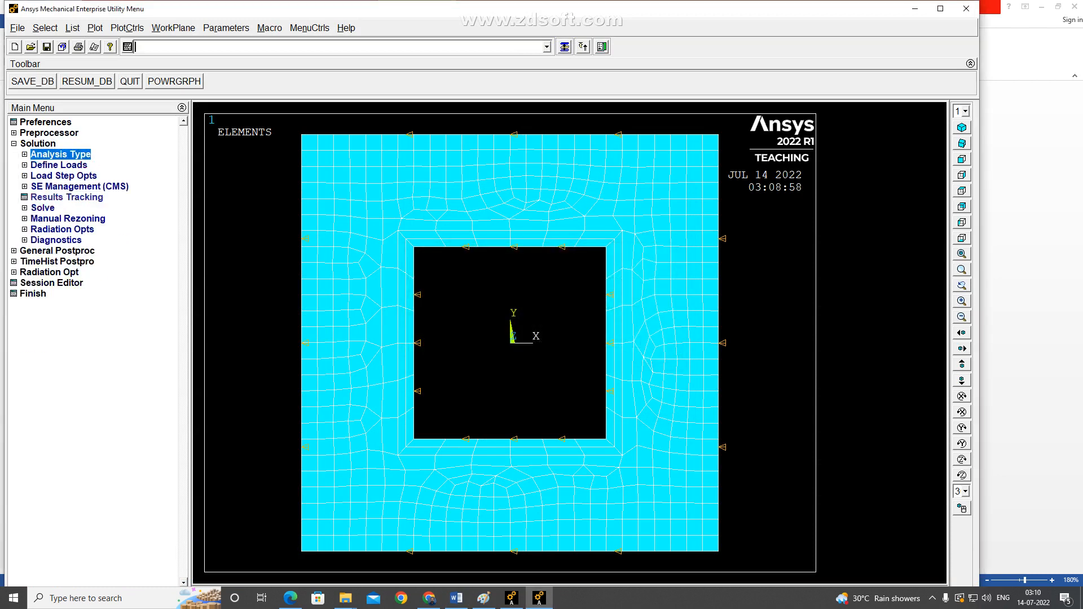
pyautogui.click(43, 208)
pyautogui.click(64, 219)
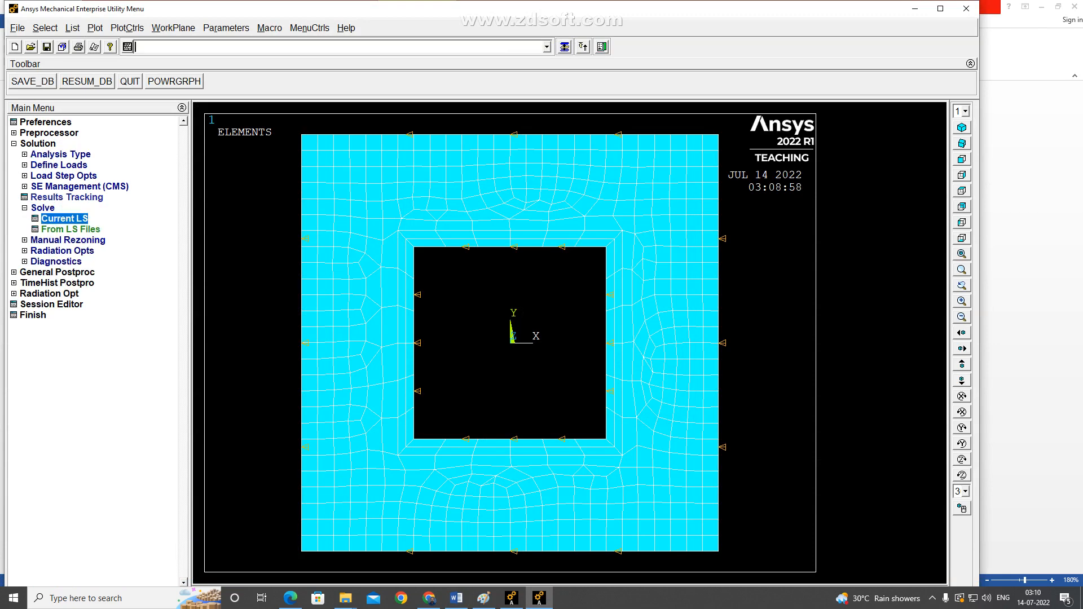
pyautogui.press('Return')
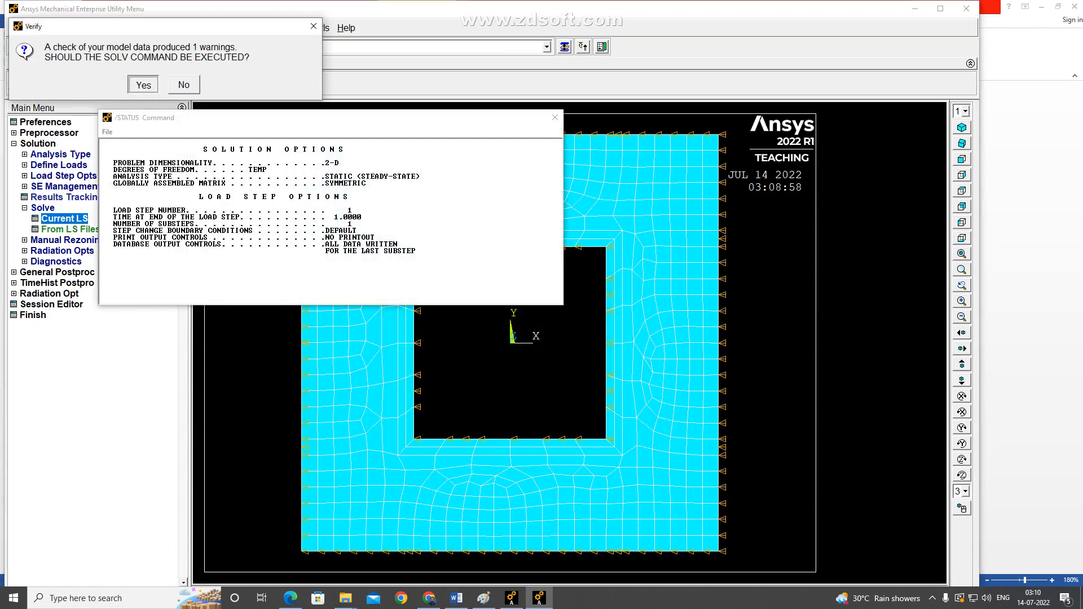
pyautogui.press('Return')
pyautogui.press('Return')
pyautogui.hotkey('alt', 'Tab')
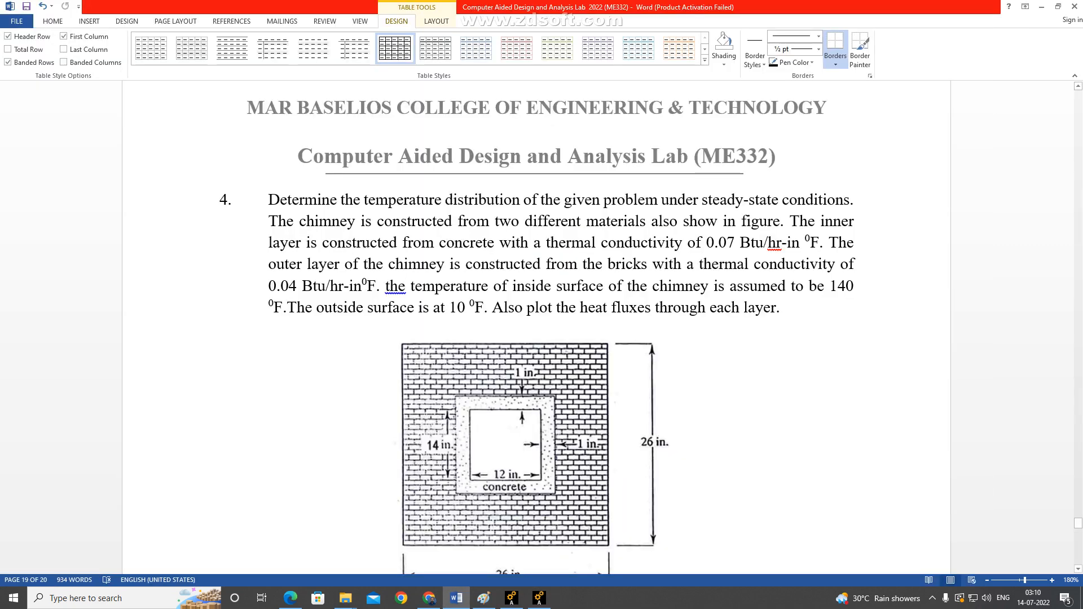
pyautogui.hotkey('alt', 'Tab')
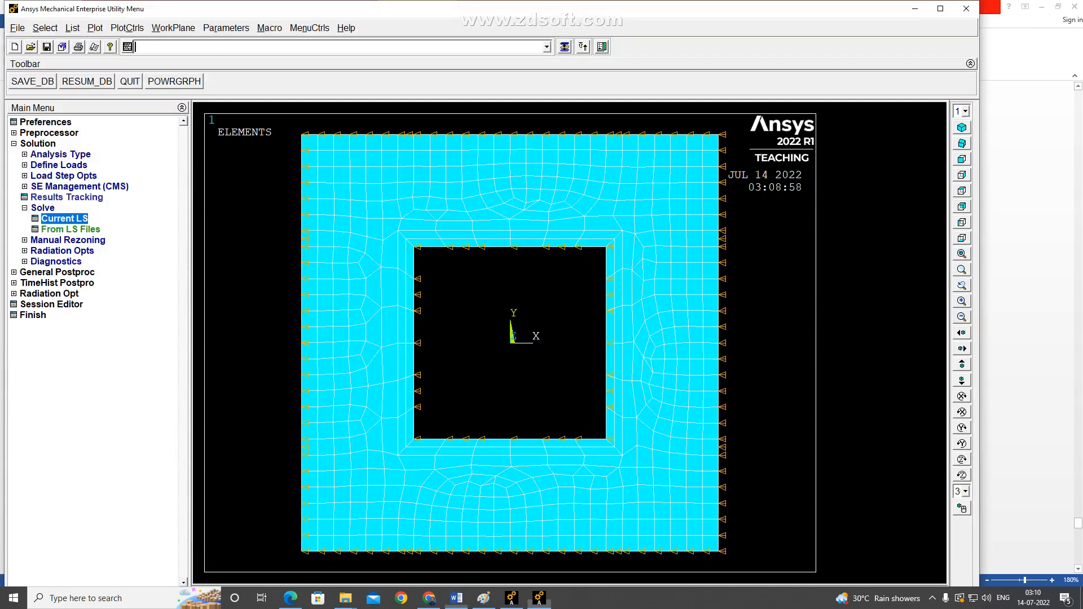
# Read the last set of results into the general postprocessor.
pyautogui.click(38, 144)
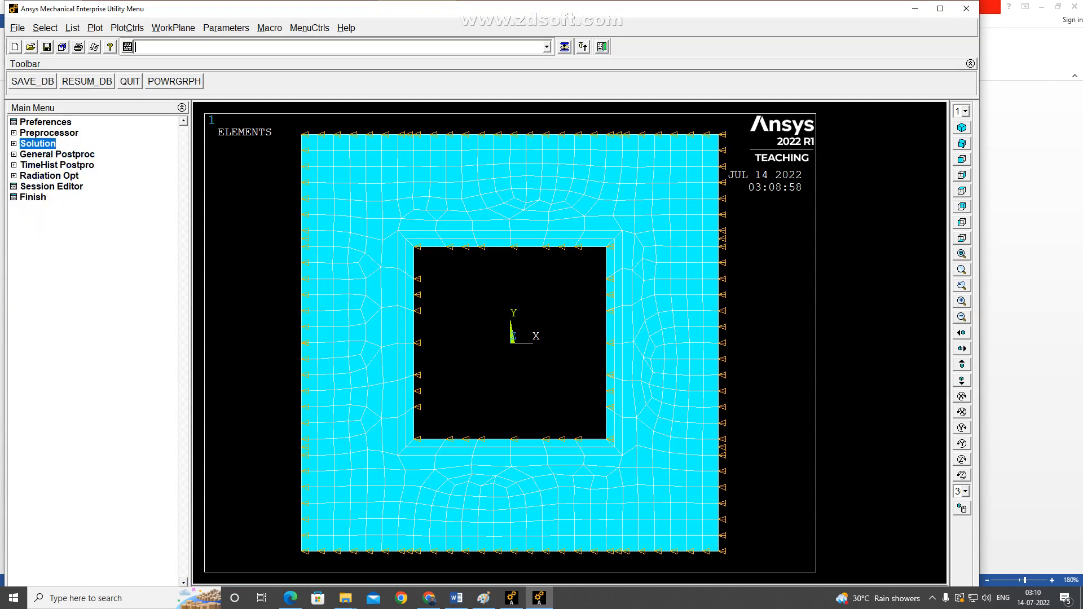
pyautogui.click(37, 143)
pyautogui.click(38, 144)
pyautogui.click(57, 154)
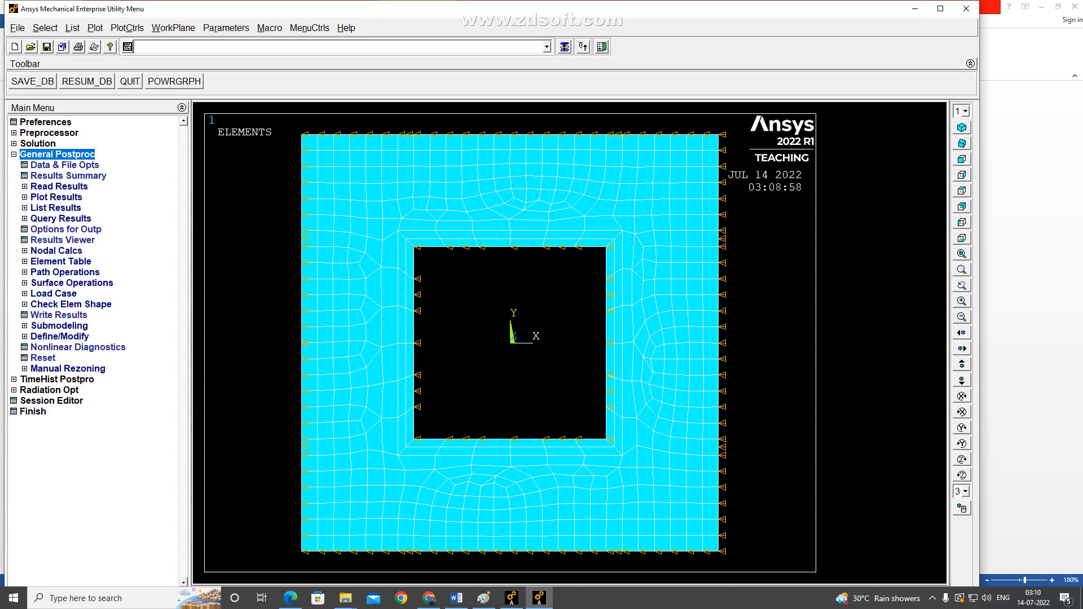
pyautogui.click(58, 187)
pyautogui.click(59, 229)
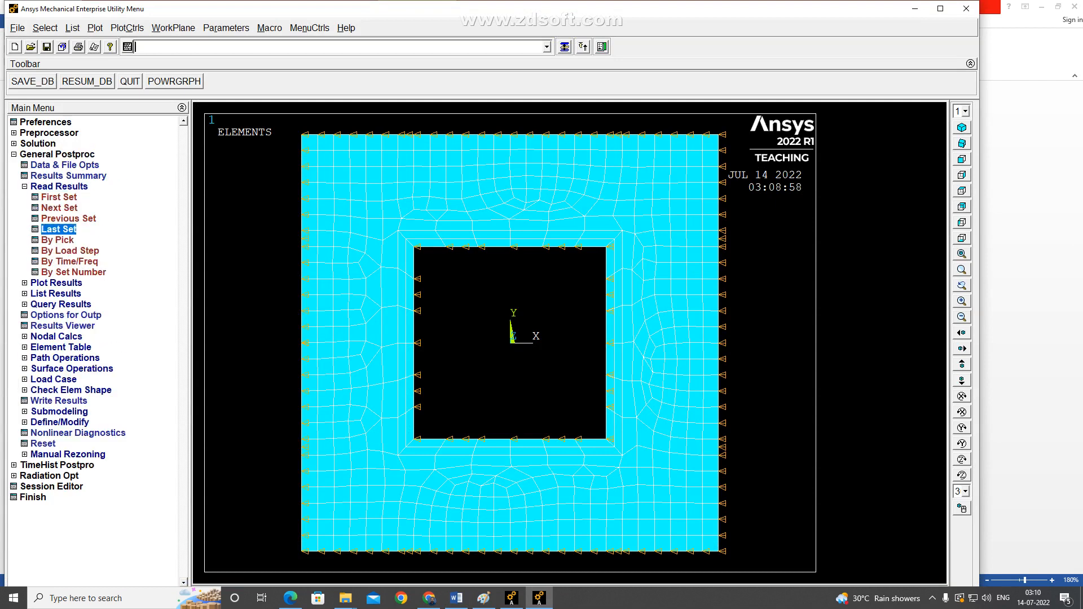
pyautogui.click(59, 187)
# Plot the nodal temperature from the DOF solution as a contour over the whole chimney section.
pyautogui.click(57, 198)
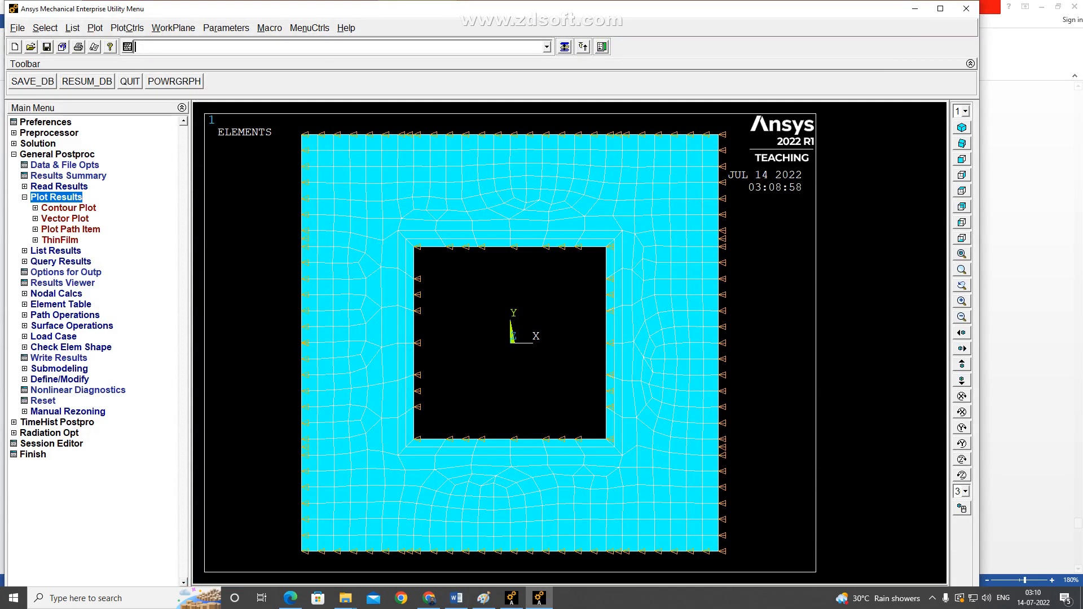
pyautogui.click(68, 208)
pyautogui.click(75, 219)
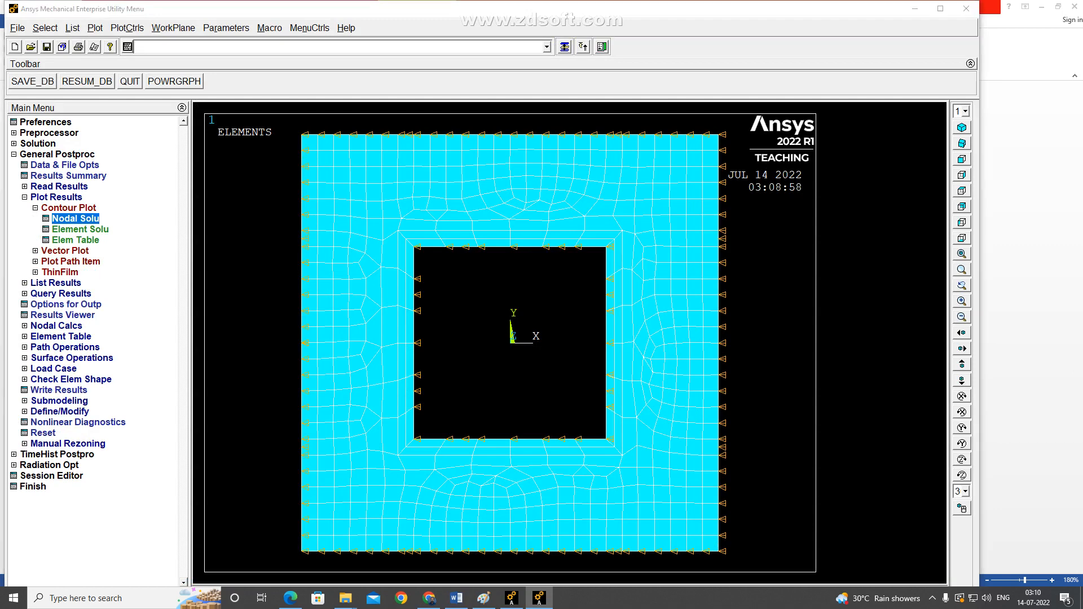
pyautogui.click(403, 206)
pyautogui.click(431, 217)
pyautogui.click(550, 443)
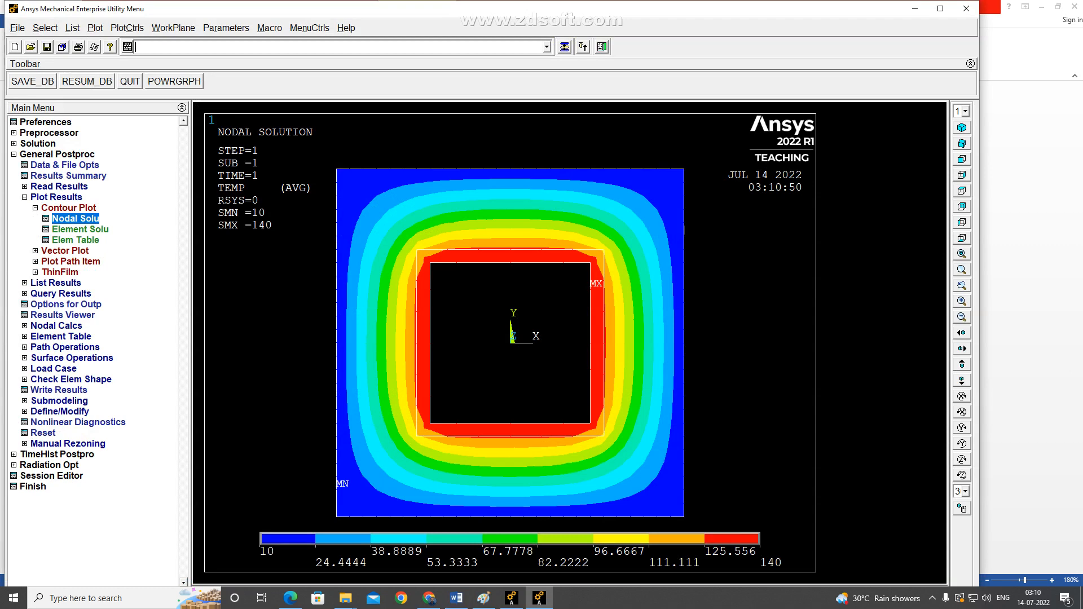
# Capture the nodal temperature plot as an image and start saving it as a bitmap in the Results Ansys folder on the Desktop.
pyautogui.click(127, 28)
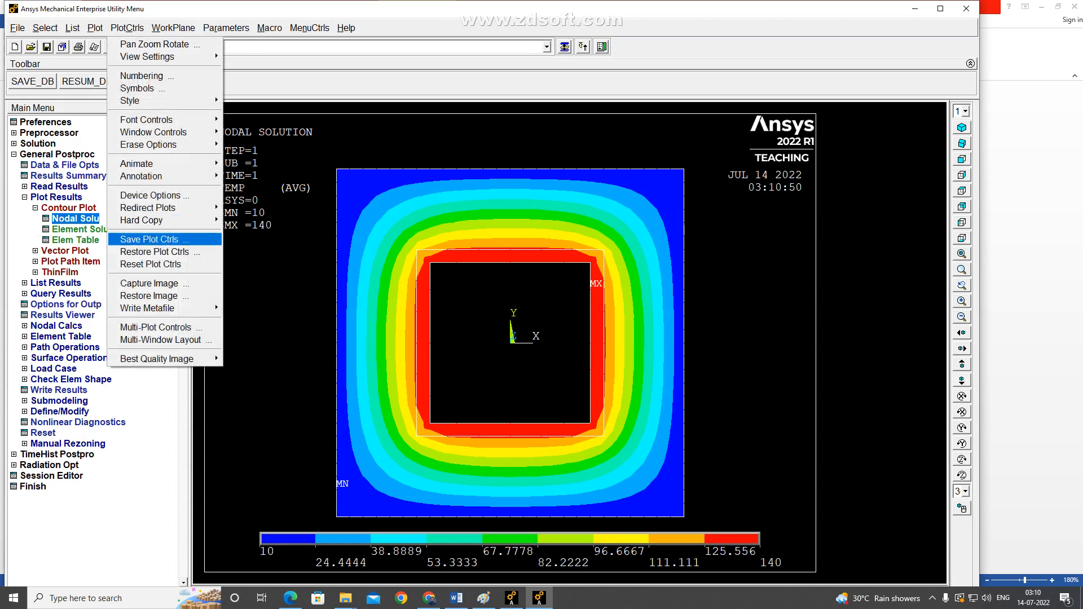
pyautogui.click(149, 284)
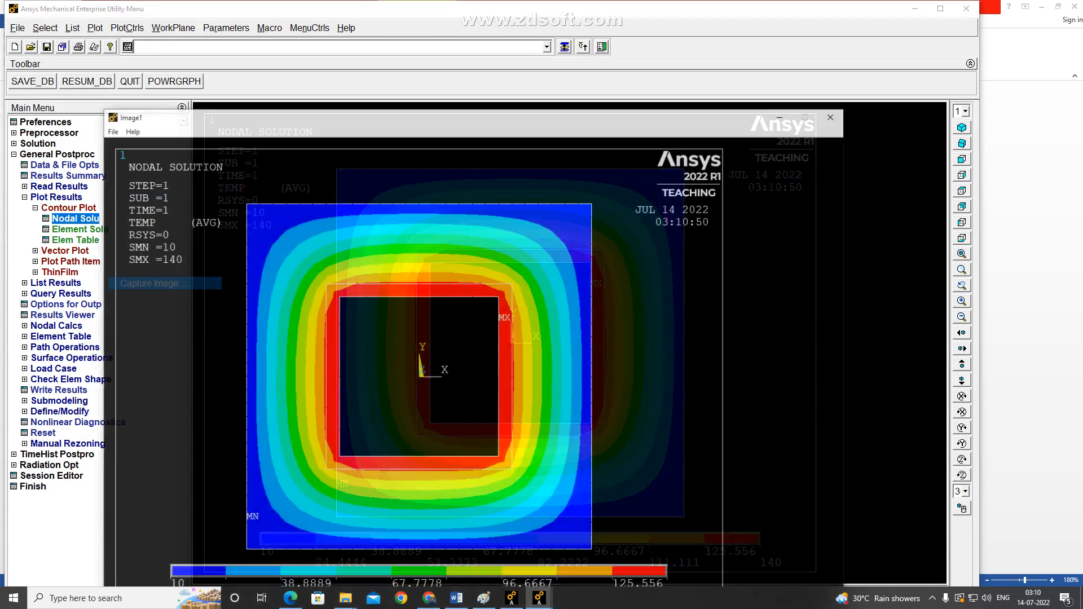
pyautogui.click(111, 130)
pyautogui.click(121, 143)
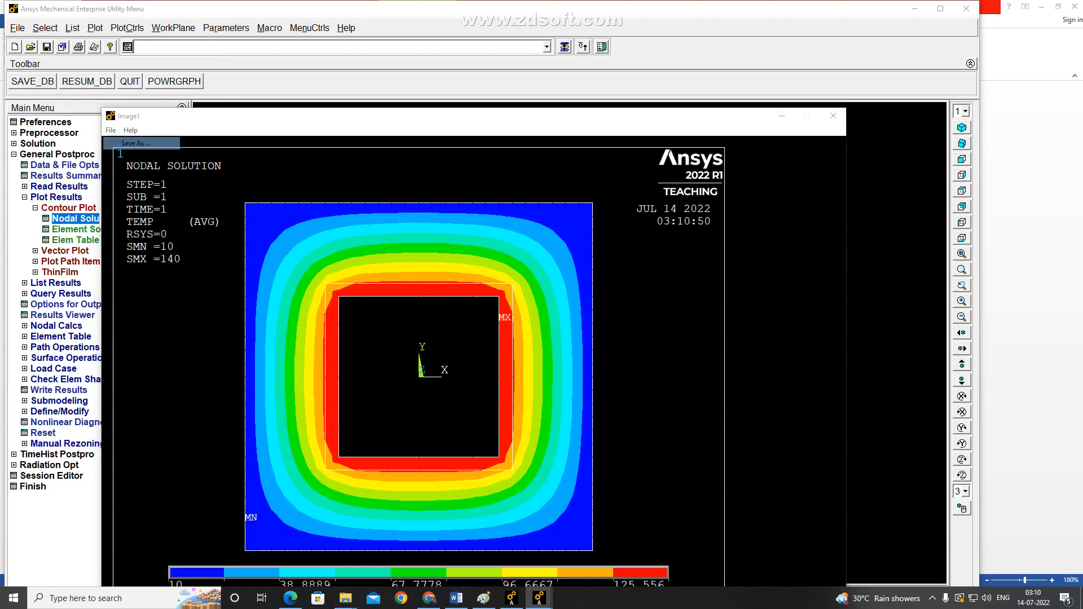
pyautogui.click(281, 164)
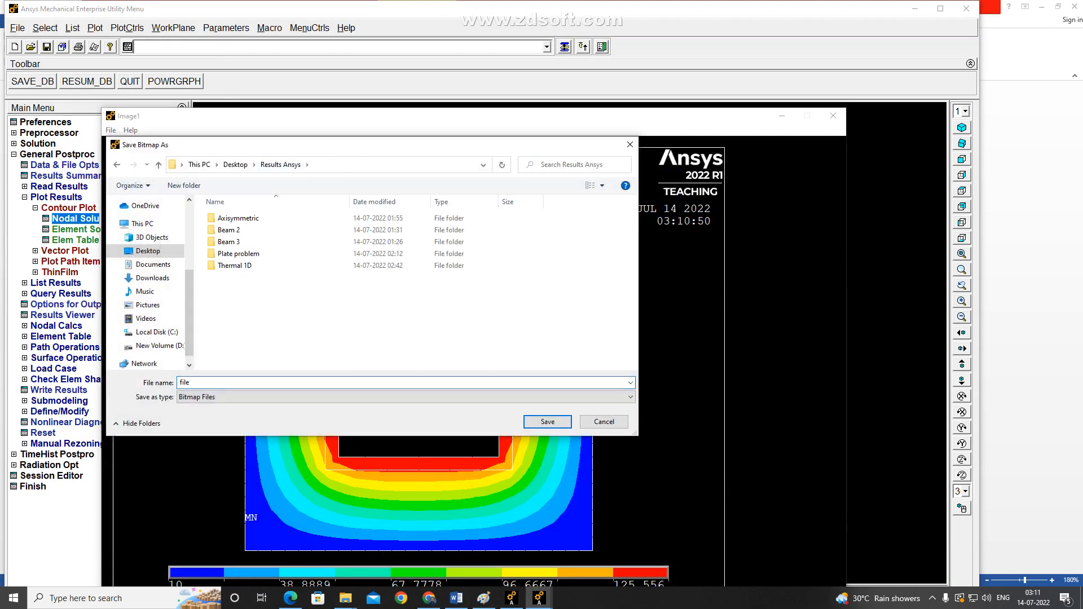
# Create a folder named Thermal Chimney inside Results Ansys and open it as the save location.
pyautogui.rightClick(297, 320)
pyautogui.click(322, 439)
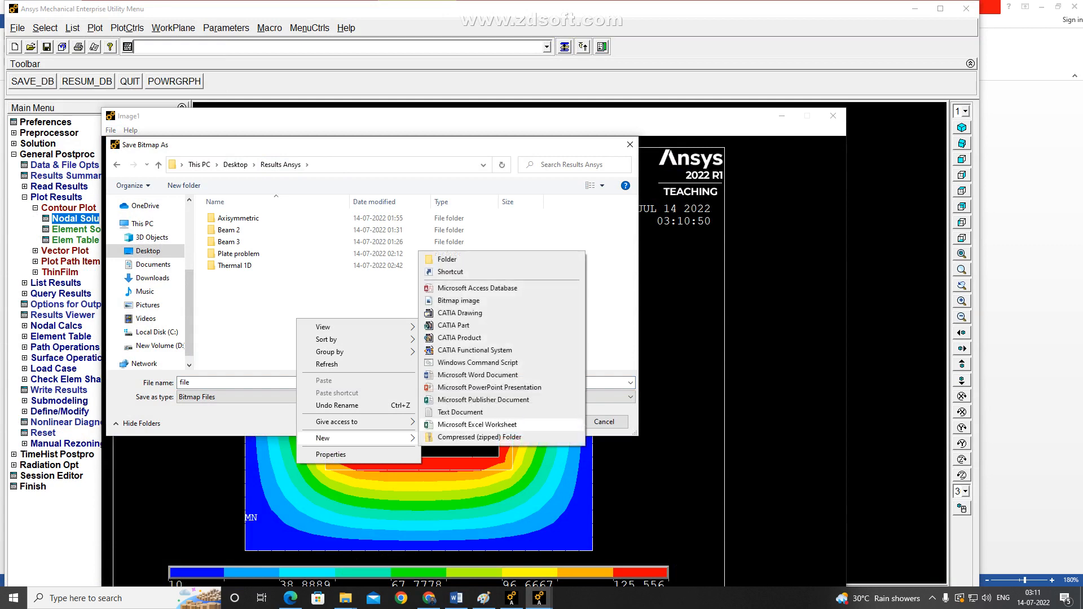
pyautogui.click(449, 258)
pyautogui.write('Ther')
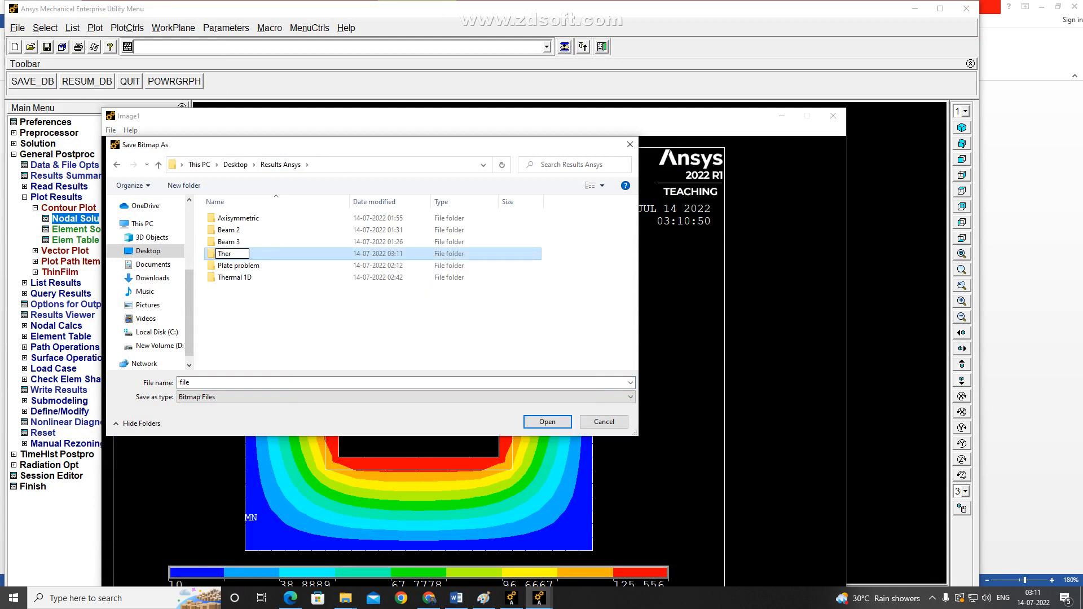
pyautogui.write('mal Chimney')
pyautogui.press('Return')
pyautogui.press('Return')
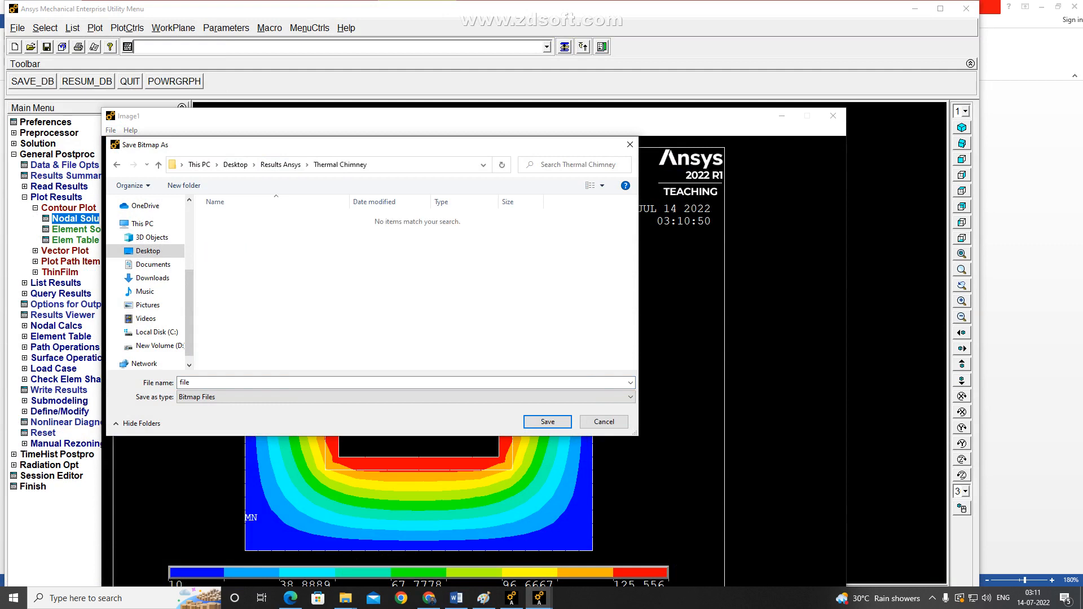
# Save the captured bitmap as "Nodal Temp distribution" and close the image window.
pyautogui.write('Nodal Te')
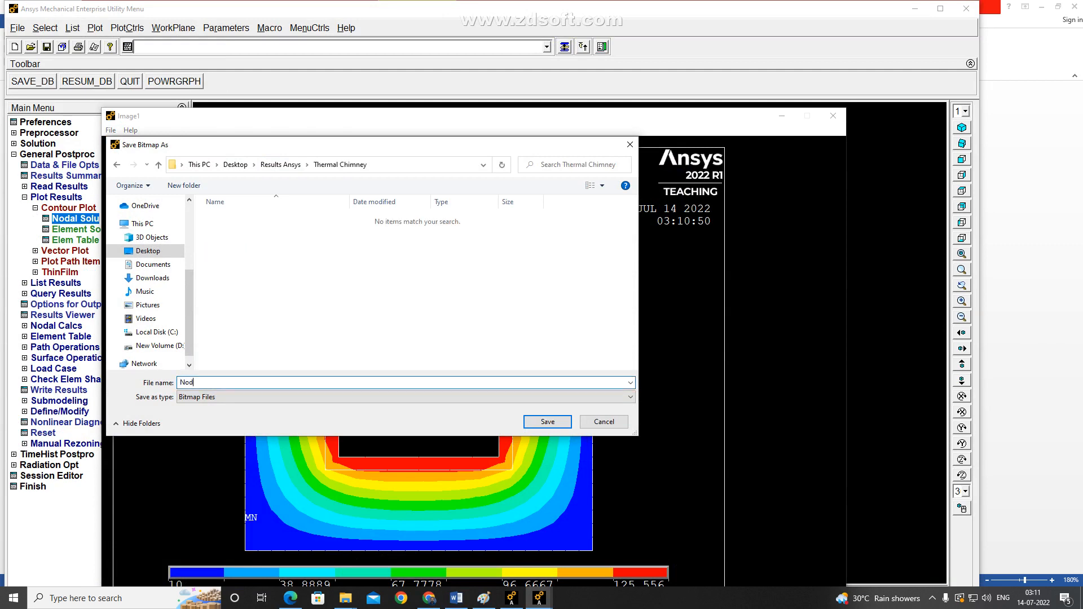
pyautogui.write('mp distributoion')
pyautogui.press('Return')
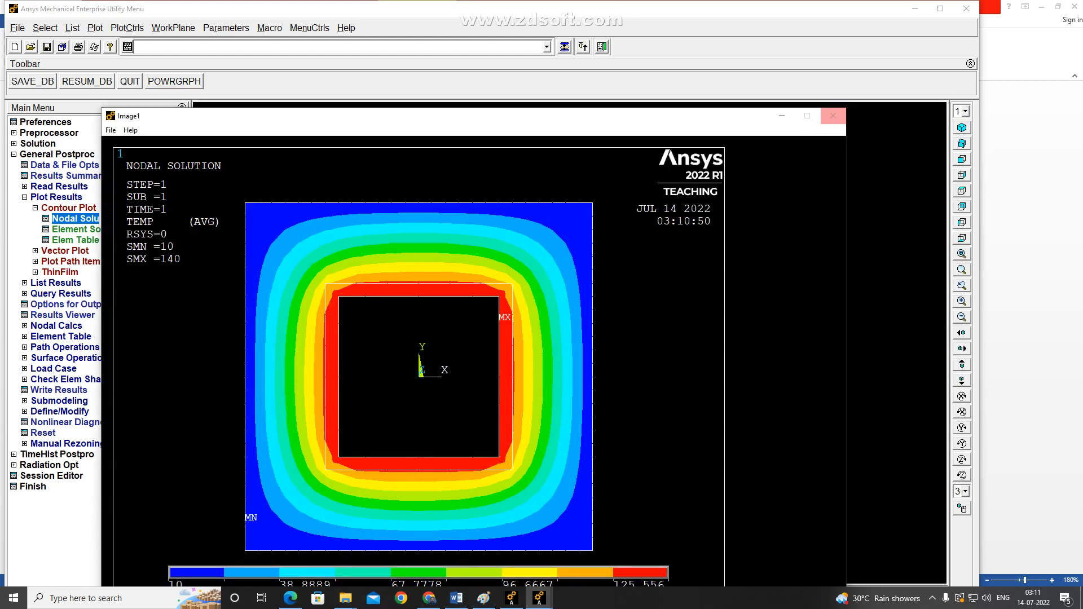
pyautogui.click(834, 116)
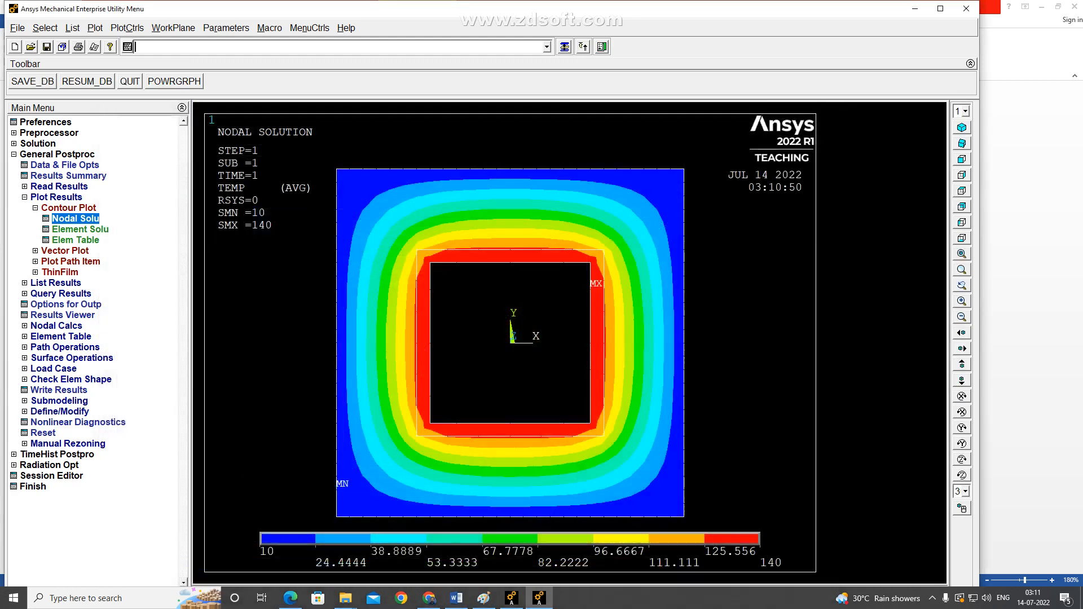
# Check the required results in the Word problem statement, and plot the nodal thermal flux vector sum as a contour in Ansys.
pyautogui.click(457, 598)
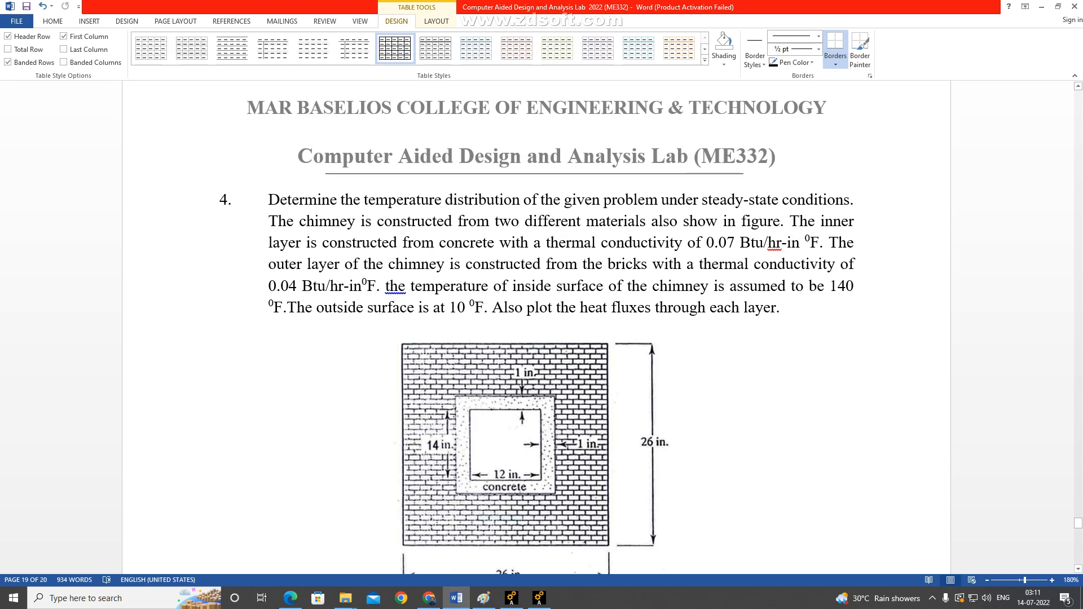
pyautogui.click(539, 599)
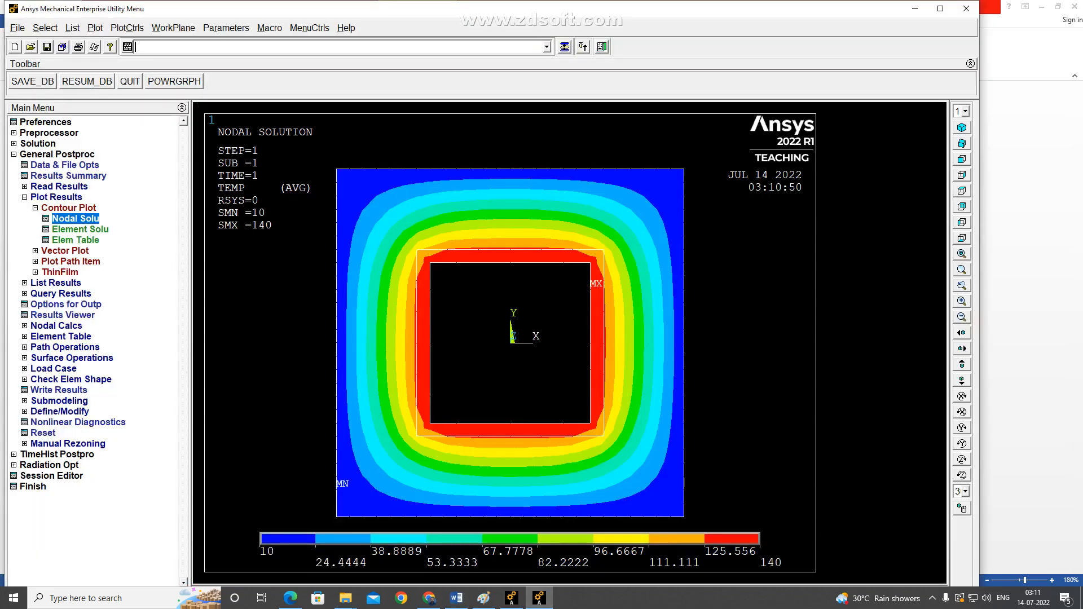
pyautogui.click(75, 219)
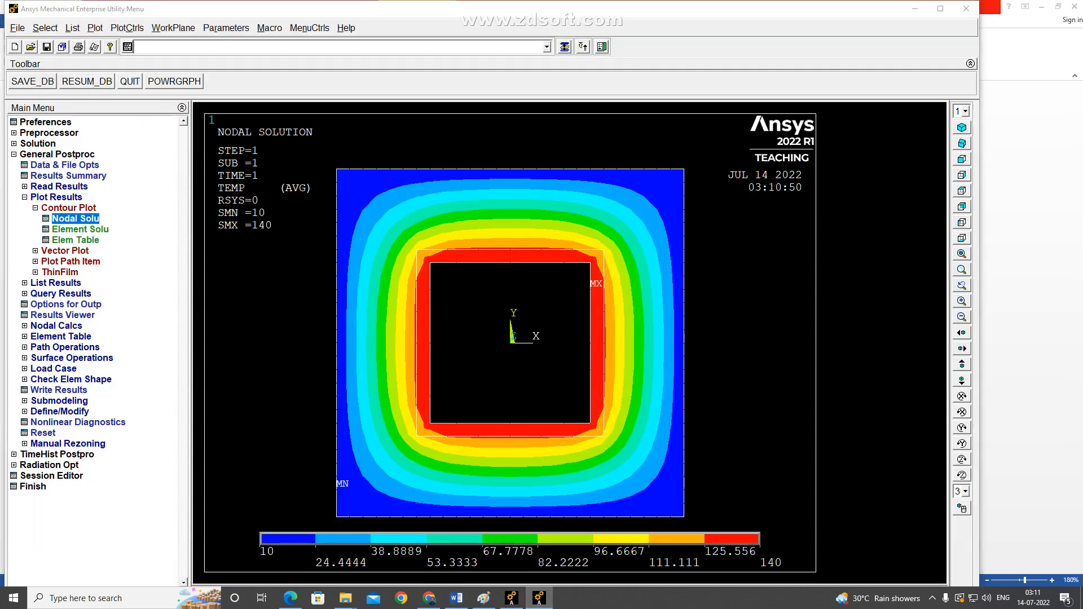
pyautogui.click(402, 239)
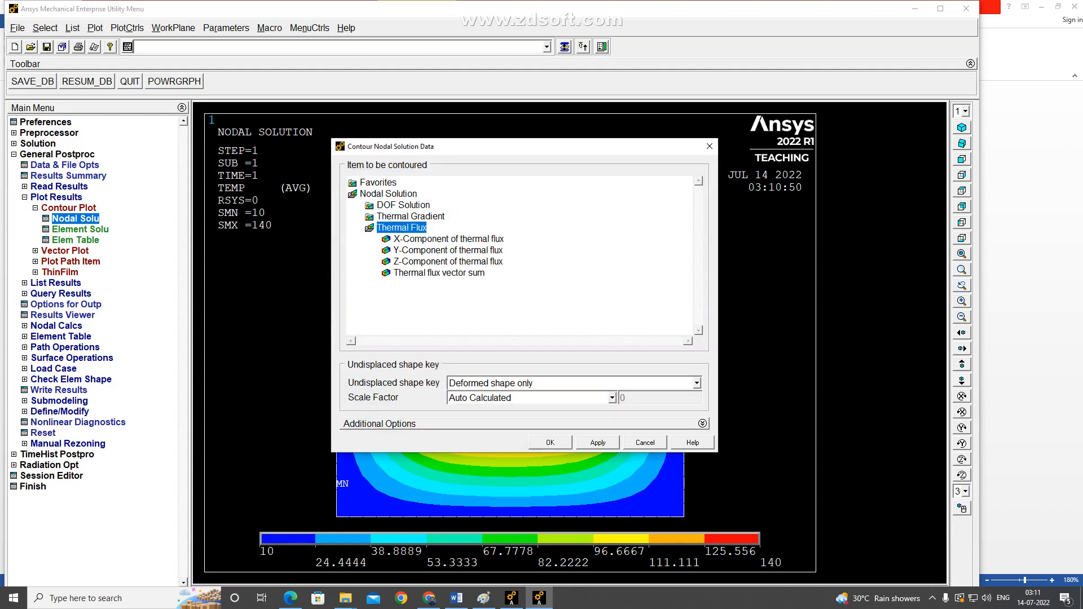
pyautogui.click(439, 274)
pyautogui.click(551, 443)
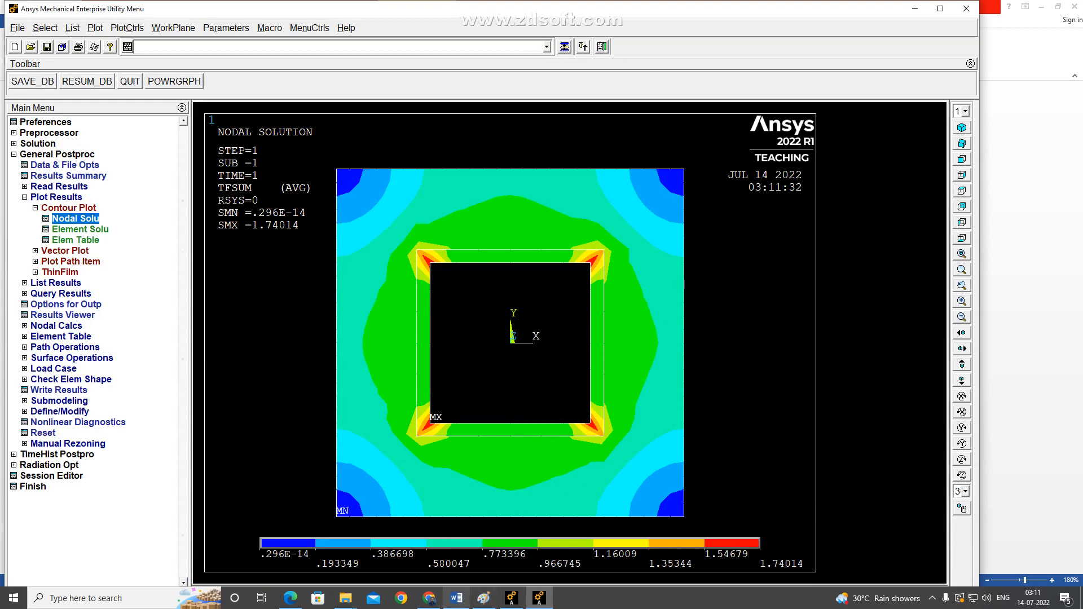
# Recheck the heat flux requirement in Word, and look at the element table and element solution contour options in Ansys without plotting anything.
pyautogui.click(456, 598)
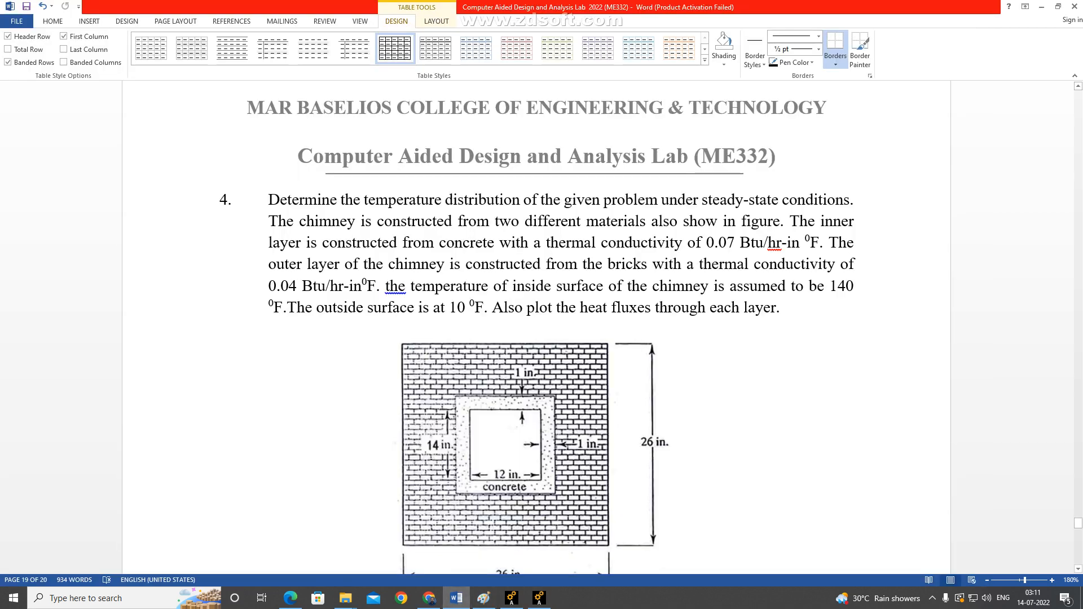
pyautogui.click(539, 598)
pyautogui.click(76, 240)
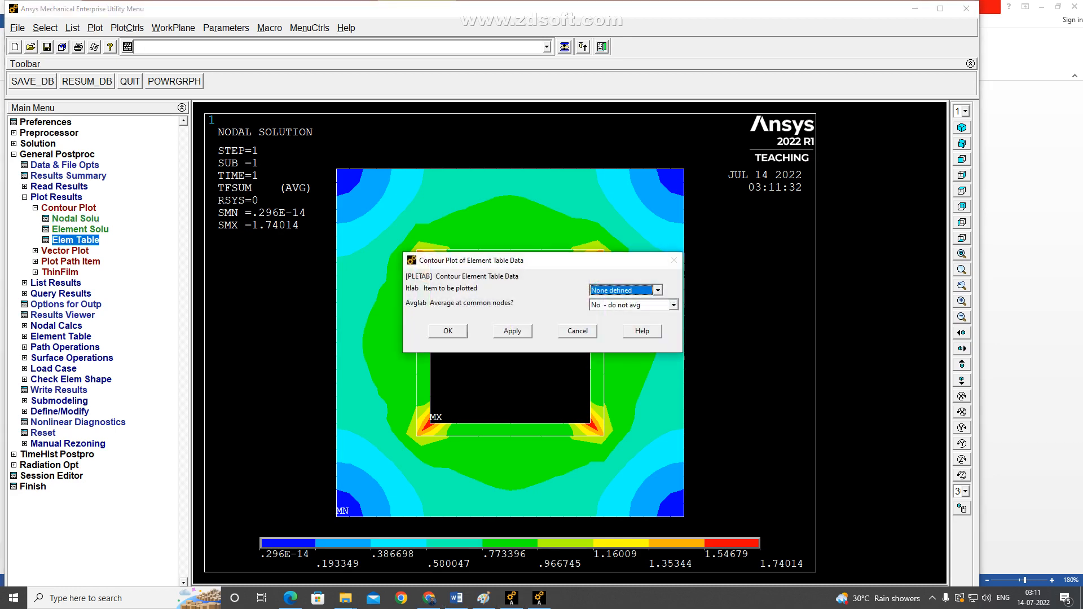
pyautogui.click(80, 230)
pyautogui.click(646, 443)
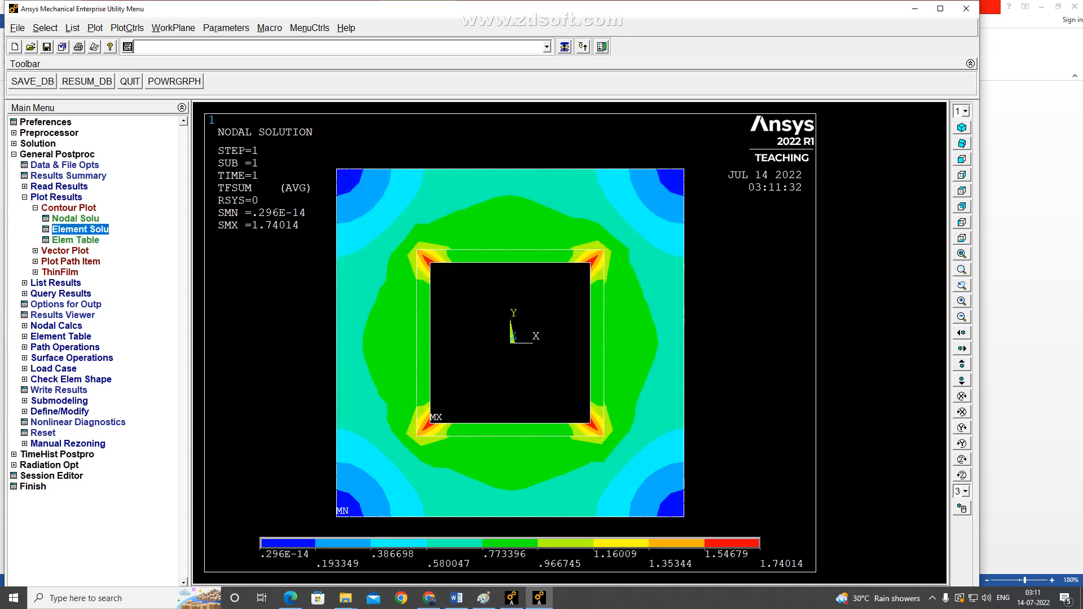
# Plot the element solution contour of the thermal flux vector sum for the chimney section.
pyautogui.click(80, 230)
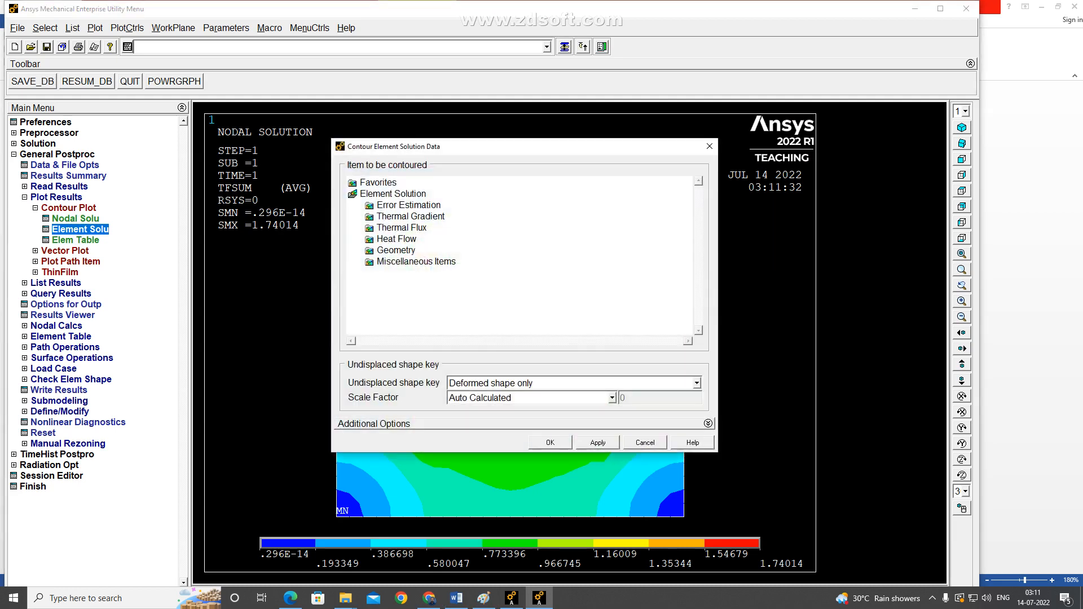
pyautogui.click(401, 228)
pyautogui.click(439, 273)
pyautogui.click(550, 443)
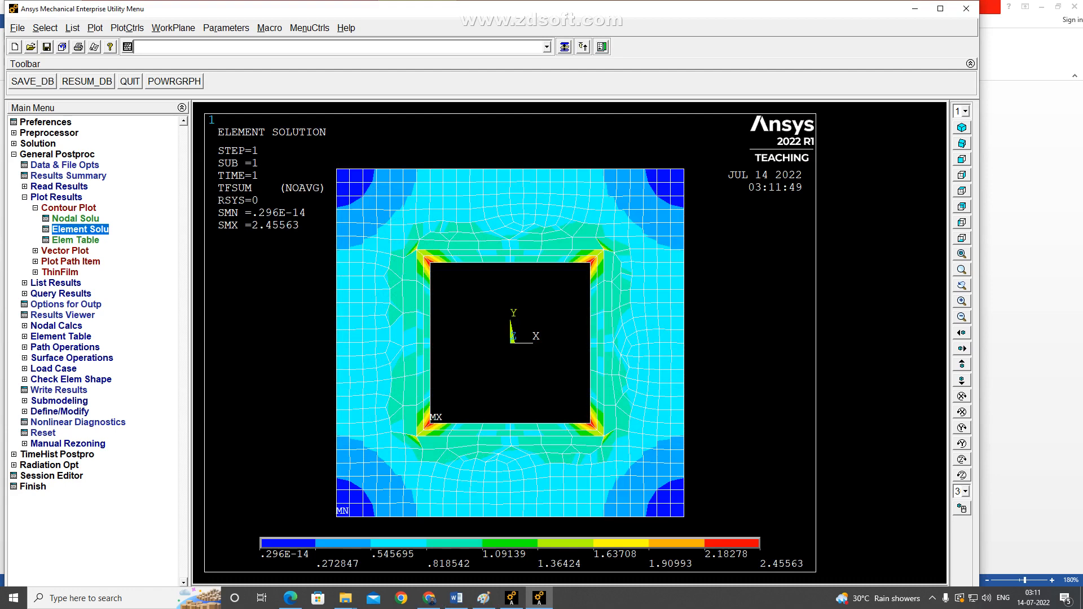
# Capture the element heat flux plot as an image, save the bitmap as "Heat Flux" in the Thermal Chimney folder, and close the image window.
pyautogui.click(127, 28)
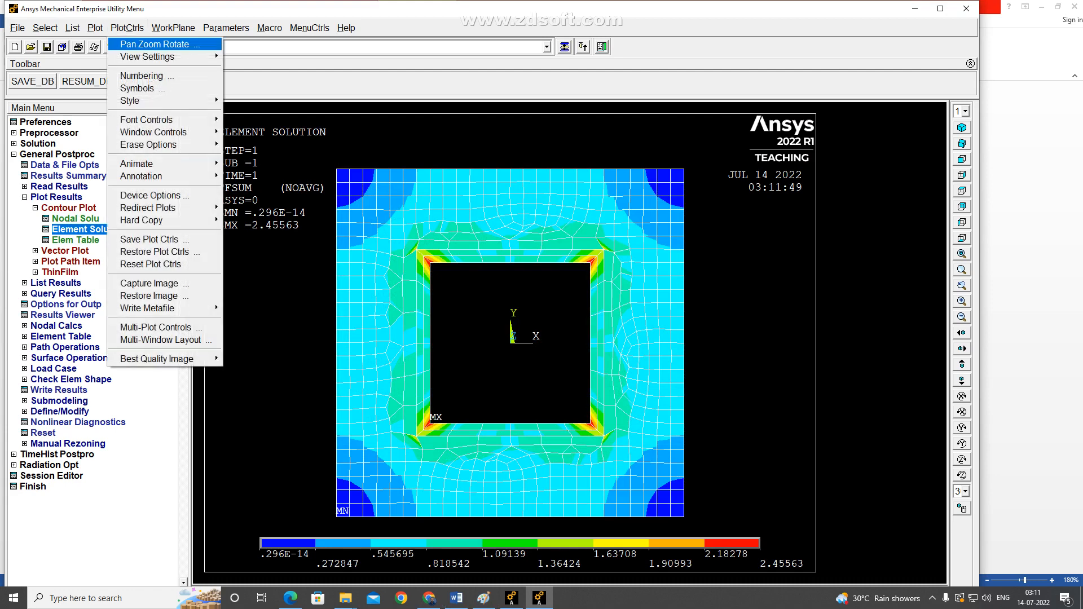
pyautogui.click(149, 284)
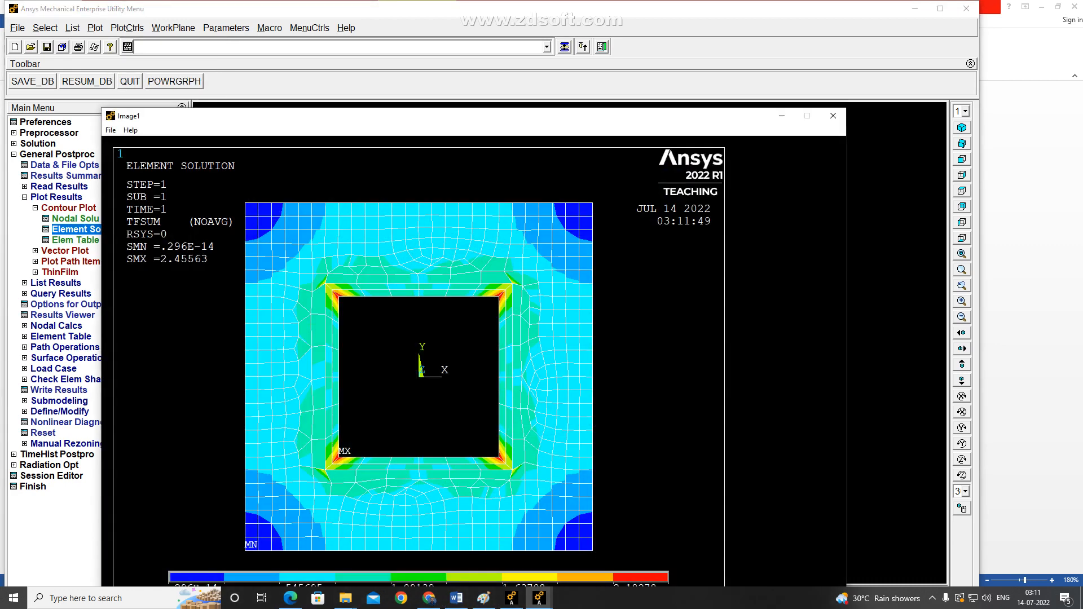
pyautogui.click(110, 129)
pyautogui.click(129, 142)
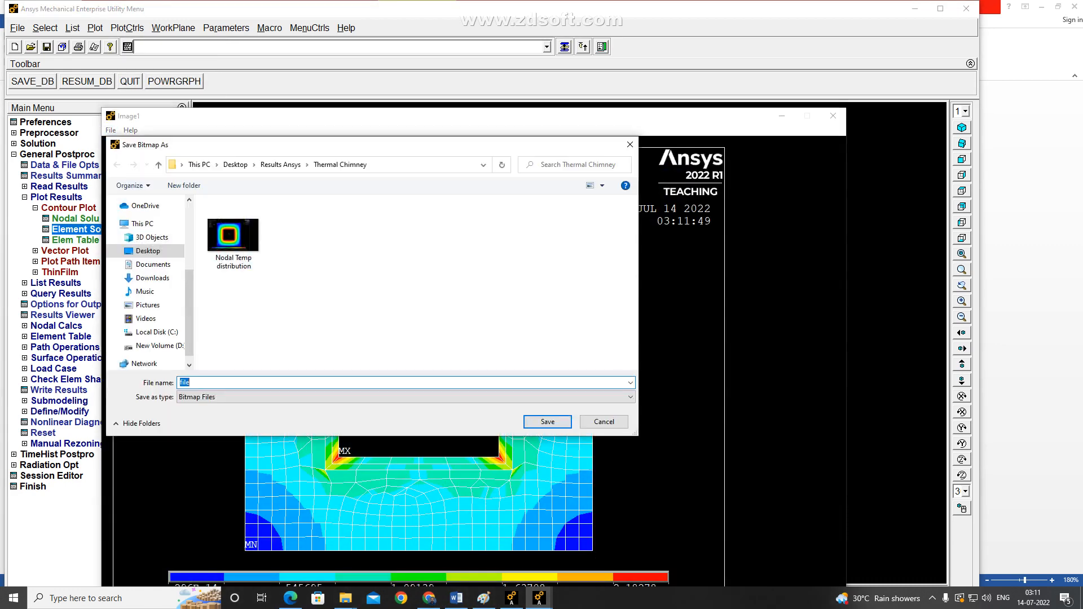
pyautogui.write('Heat Flux')
pyautogui.click(547, 422)
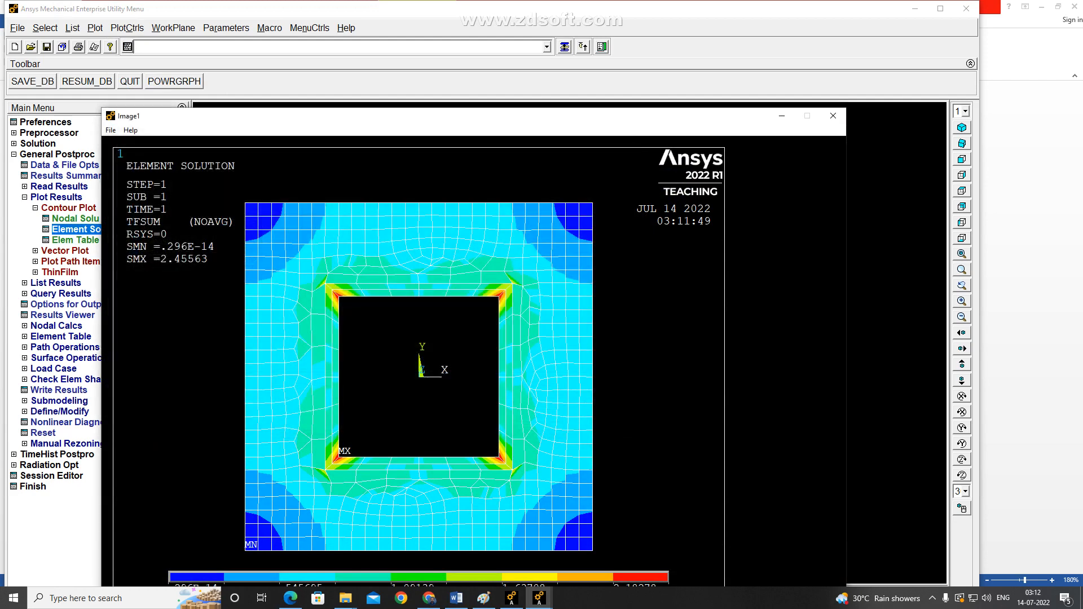
pyautogui.click(833, 116)
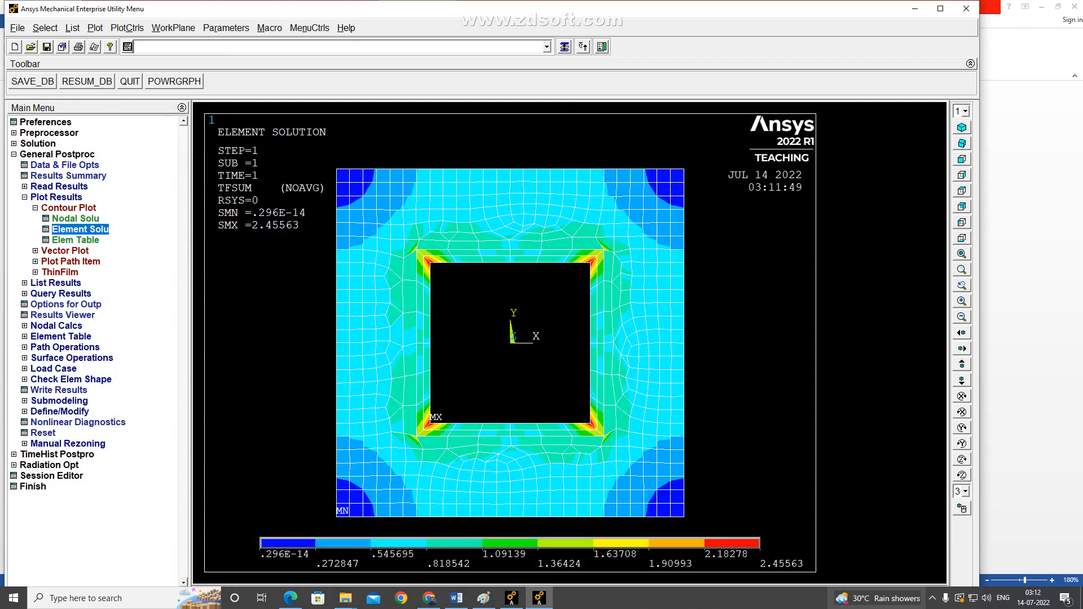
pyautogui.click(932, 598)
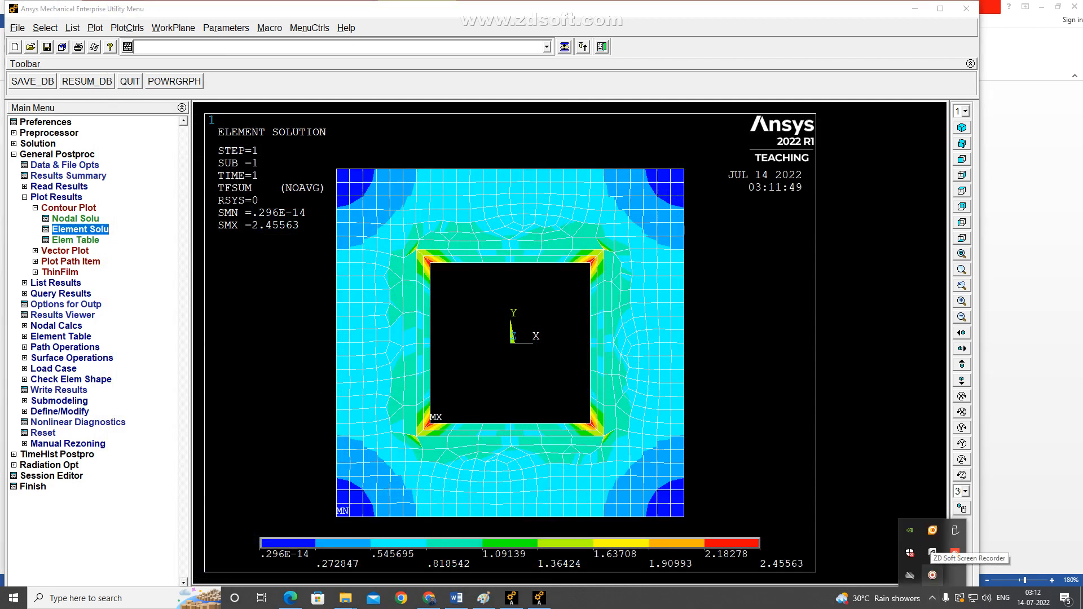